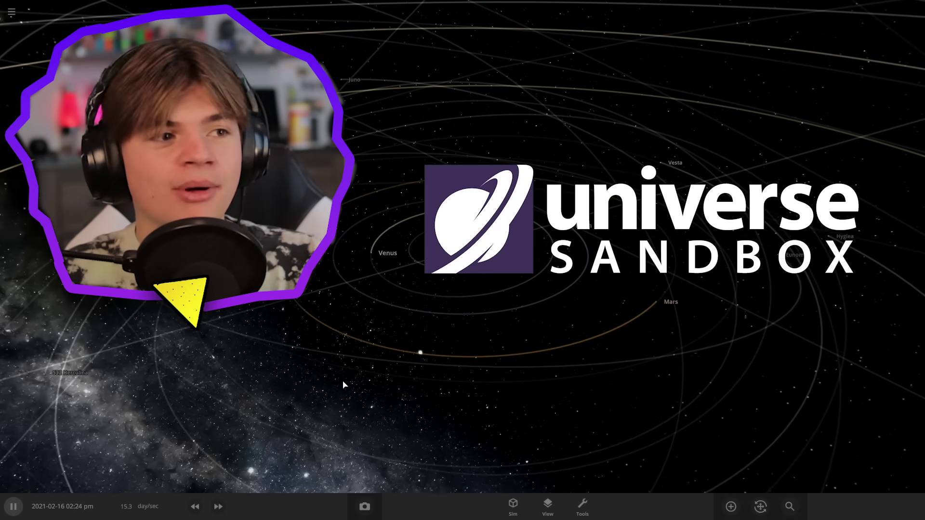
# Start a new empty simulation and set its background to Nebula Green.
pyautogui.moveTo(349, 337); pyautogui.dragTo(523, 261)
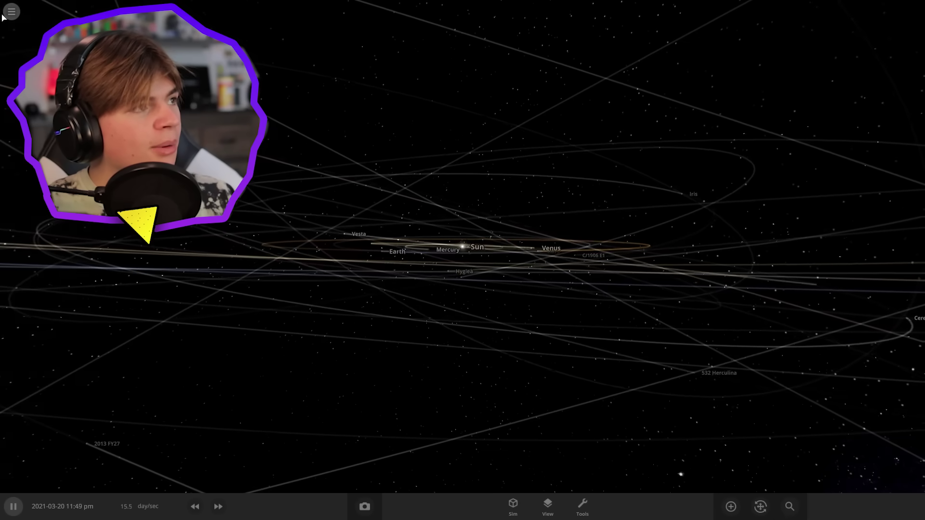
pyautogui.click(11, 12)
pyautogui.click(582, 506)
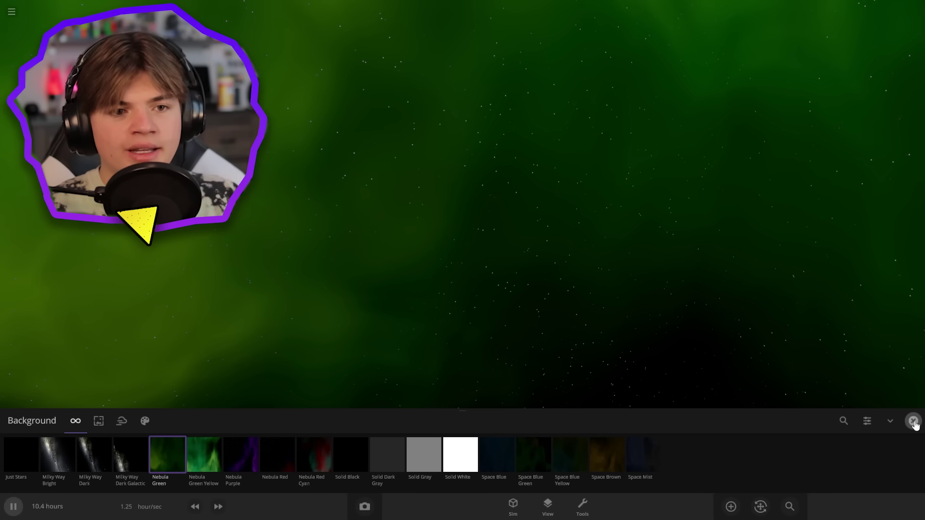
pyautogui.click(913, 421)
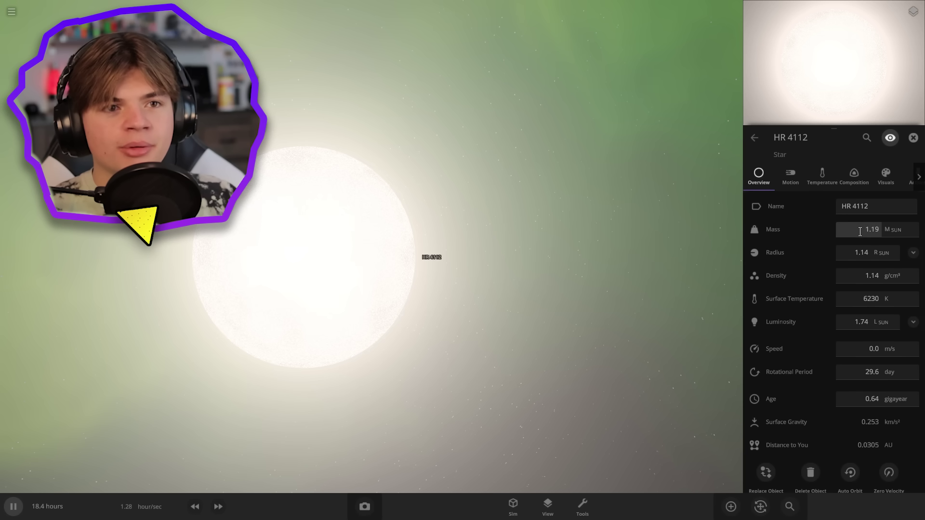
# Lock the mass of star HR 4112 and shrink its radius until it collapses into a black hole.
pyautogui.click(847, 260)
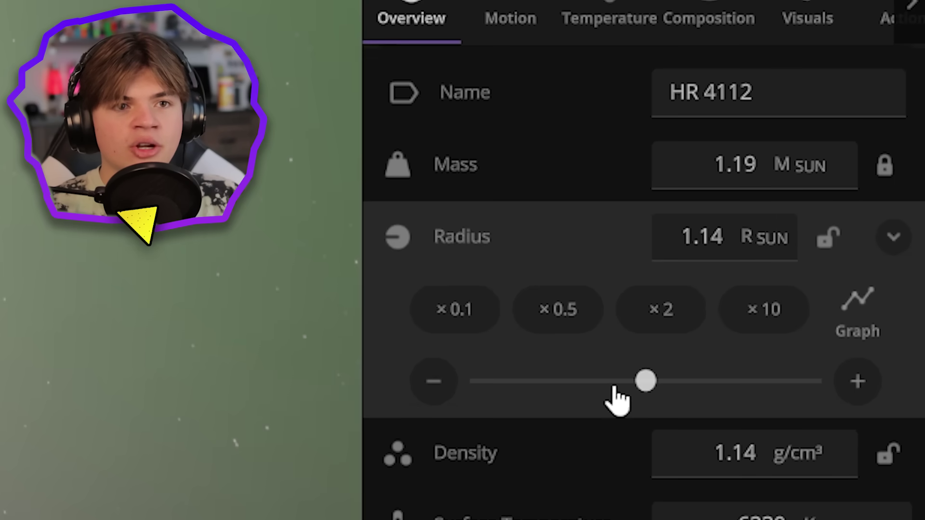
pyautogui.moveTo(615, 387); pyautogui.dragTo(506, 380)
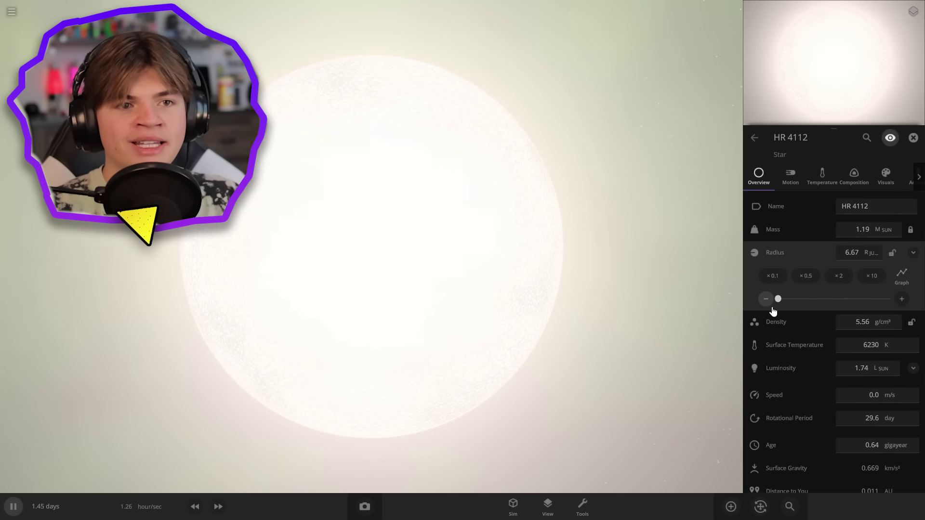
pyautogui.moveTo(773, 312); pyautogui.dragTo(776, 308)
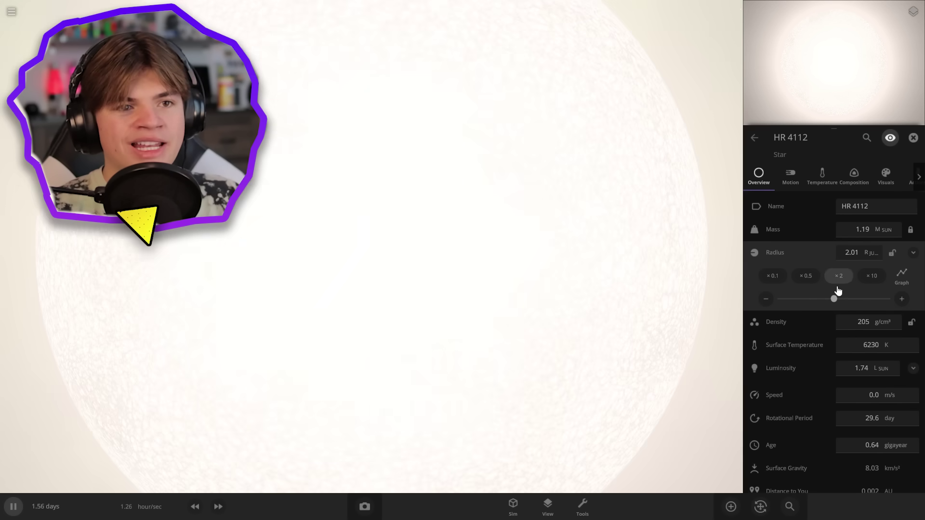
pyautogui.moveTo(834, 299); pyautogui.dragTo(725, 295)
pyautogui.scroll(8, 453, 284)
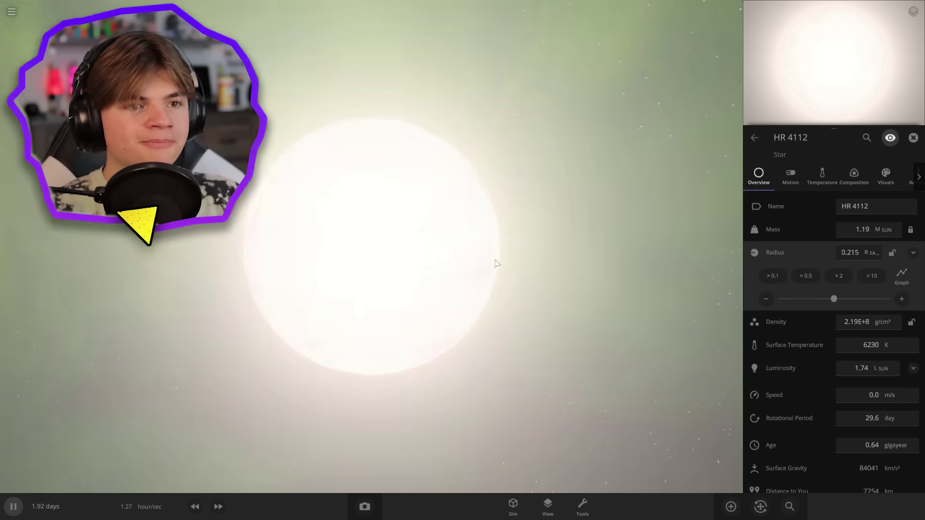
pyautogui.moveTo(835, 299); pyautogui.dragTo(671, 315)
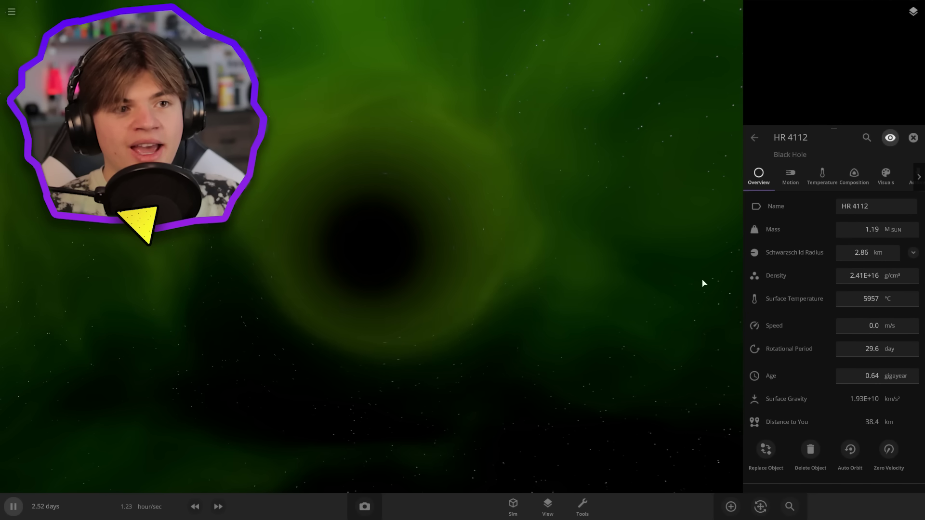
# Rename the black hole as Black Hole Sun.
pyautogui.moveTo(568, 318); pyautogui.dragTo(637, 262)
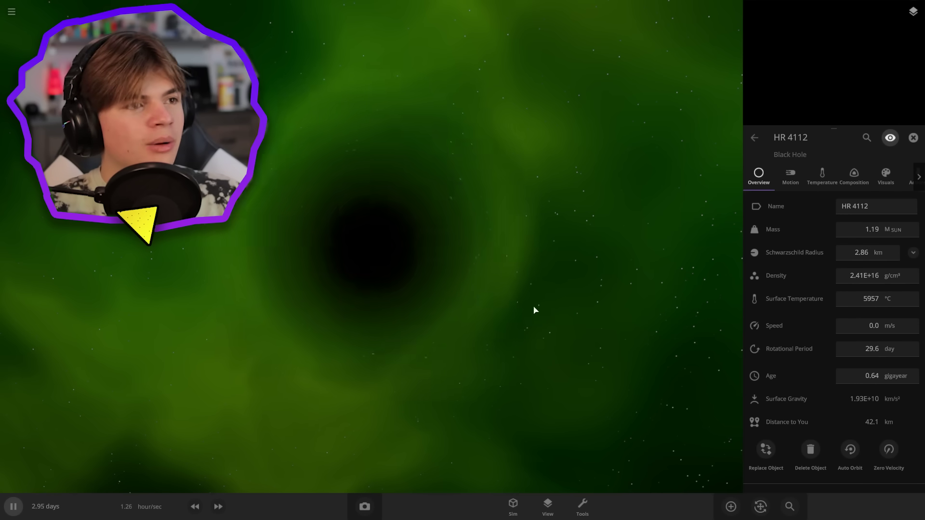
pyautogui.scroll(-4, 537, 310)
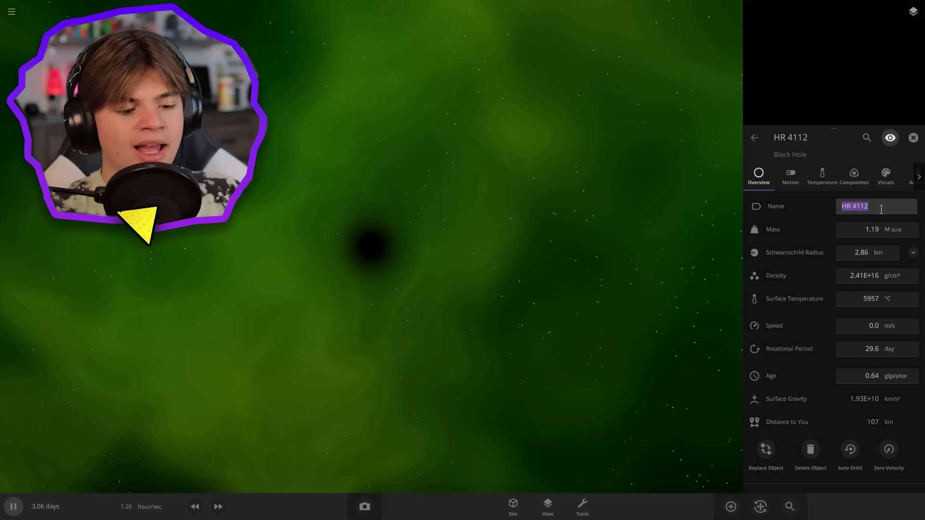
pyautogui.write('Black Hole Sun')
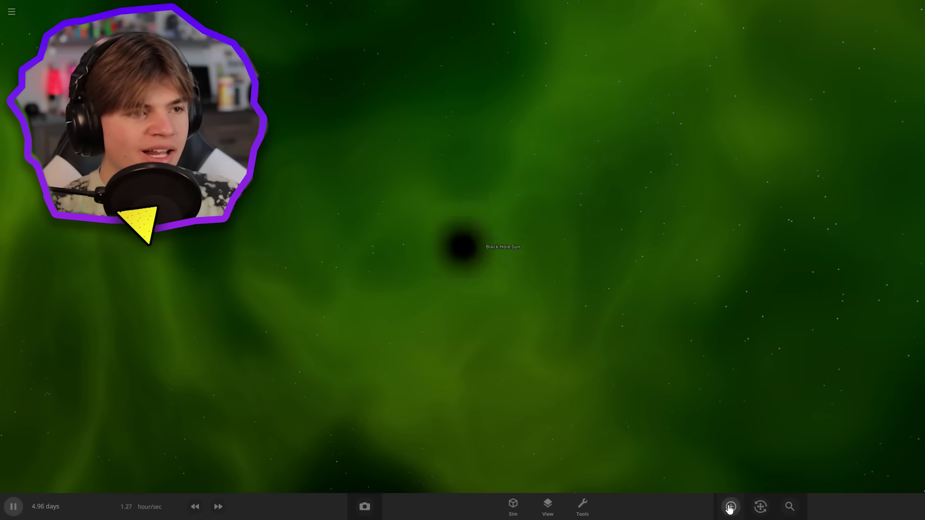
# Place a random rocky planet in a close orbit about 20,000 km from Black Hole Sun.
pyautogui.click(730, 507)
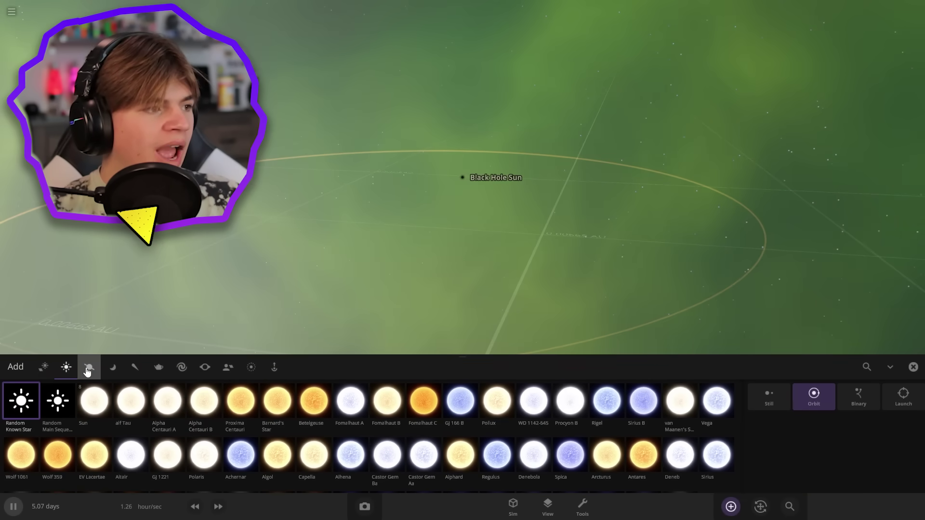
pyautogui.click(88, 369)
pyautogui.click(26, 403)
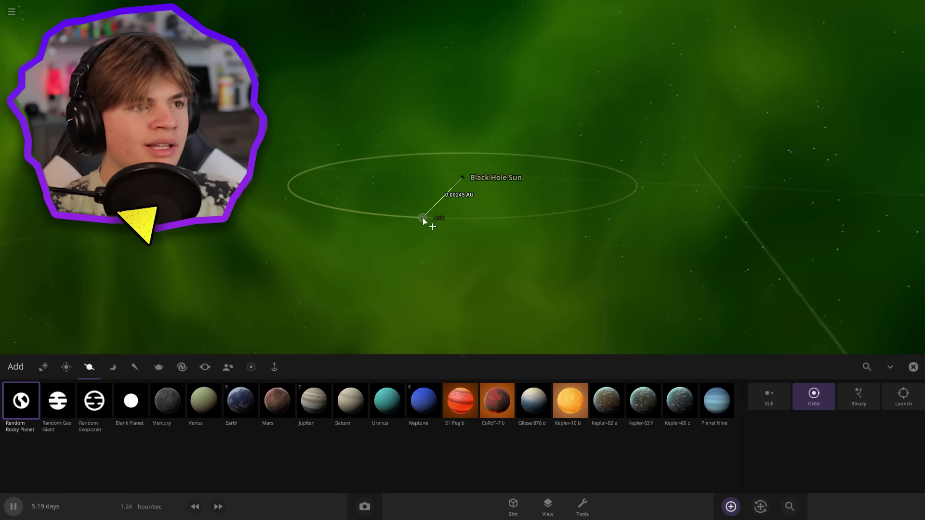
pyautogui.scroll(10, 423, 220)
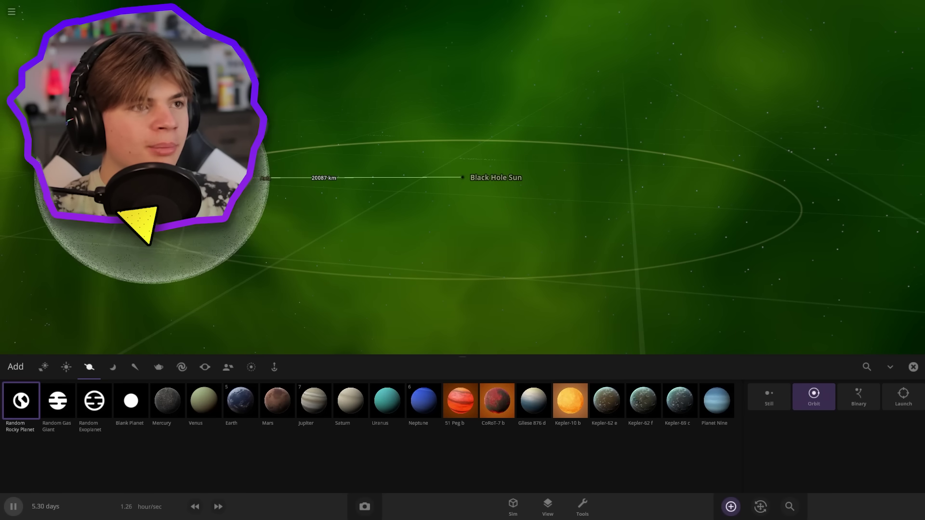
pyautogui.click(159, 179)
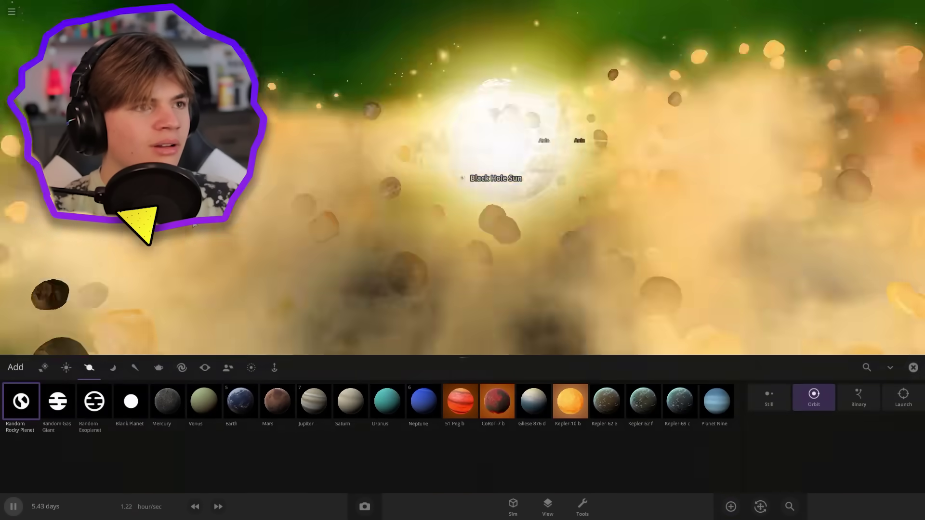
# Stop adding objects and clear the particles left around Black Hole Sun.
pyautogui.press('Escape')
pyautogui.scroll(-5, 260, 222)
pyautogui.scroll(-5, 261, 222)
pyautogui.moveTo(261, 222); pyautogui.dragTo(219, 241, button='right')
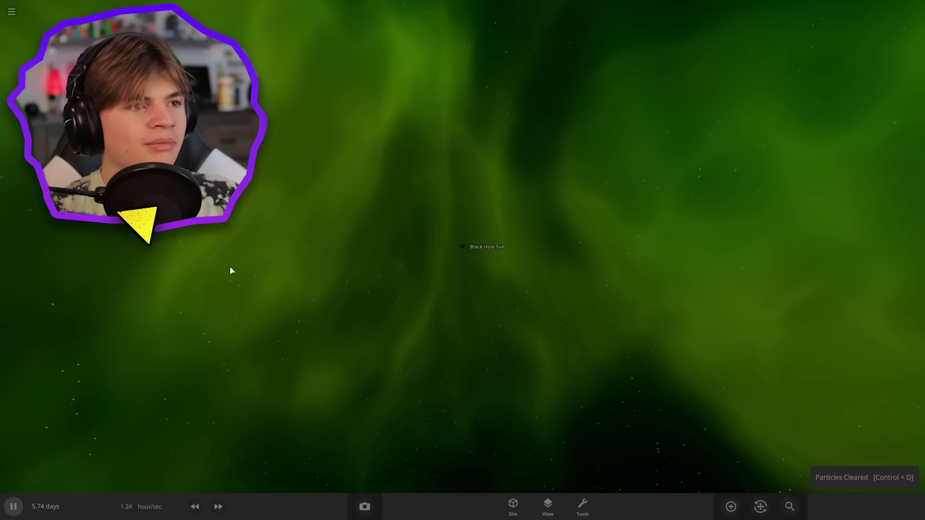
# Place a random small moon in orbit around Black Hole Sun and run the simulation at a target speed of 1.91 sec/sec.
pyautogui.press('a')
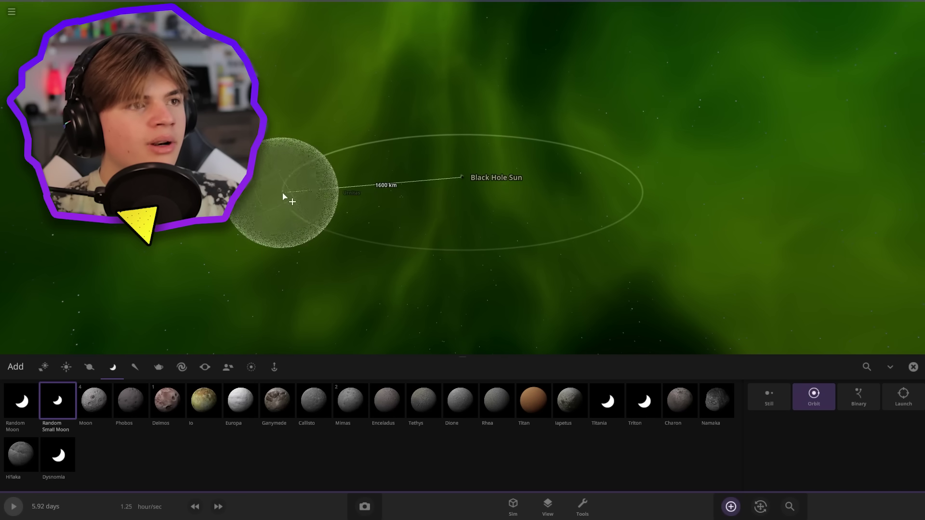
pyautogui.press('Escape')
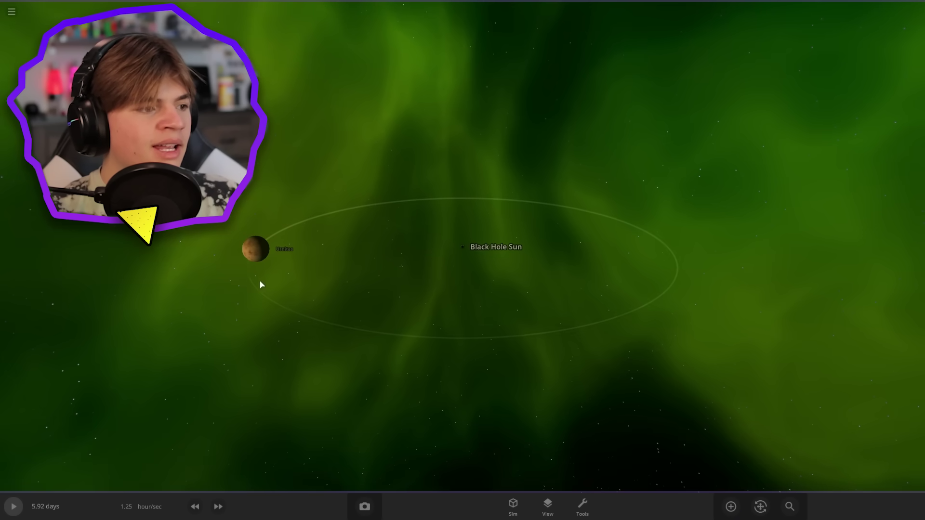
pyautogui.click(195, 506)
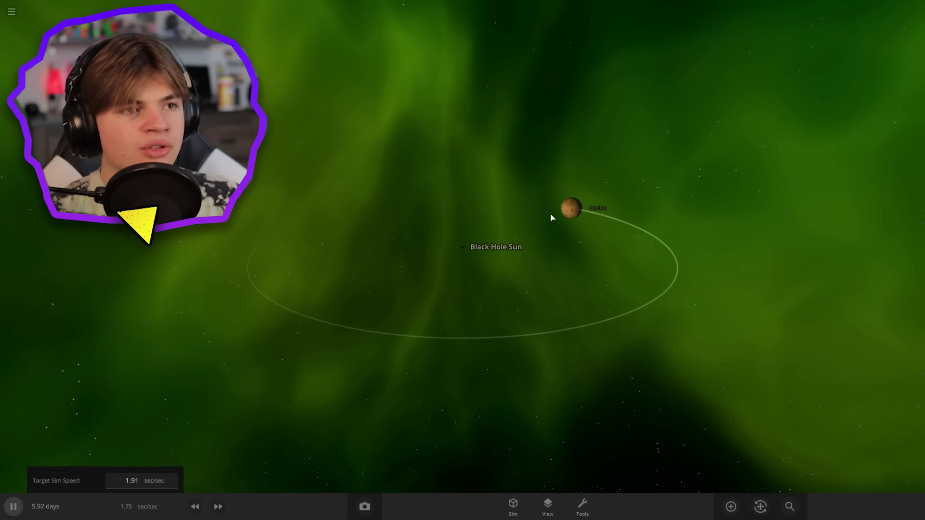
# Examine the small moon's orbit around the black hole from several angles and distances.
pyautogui.moveTo(405, 260); pyautogui.dragTo(276, 285)
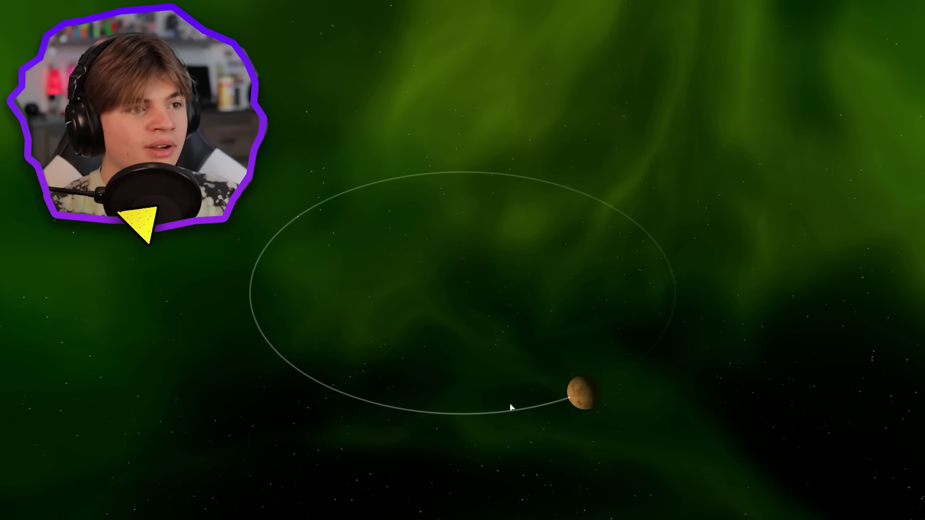
pyautogui.scroll(8, 484, 308)
pyautogui.moveTo(483, 308); pyautogui.dragTo(438, 316)
pyautogui.scroll(-10, 438, 317)
pyautogui.moveTo(512, 391); pyautogui.dragTo(528, 310)
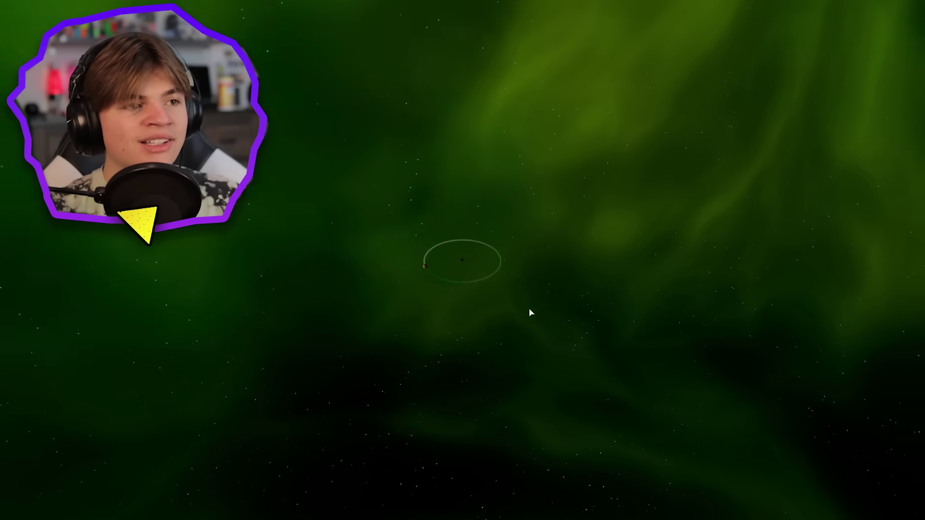
pyautogui.scroll(8, 525, 308)
pyautogui.scroll(-1, 524, 302)
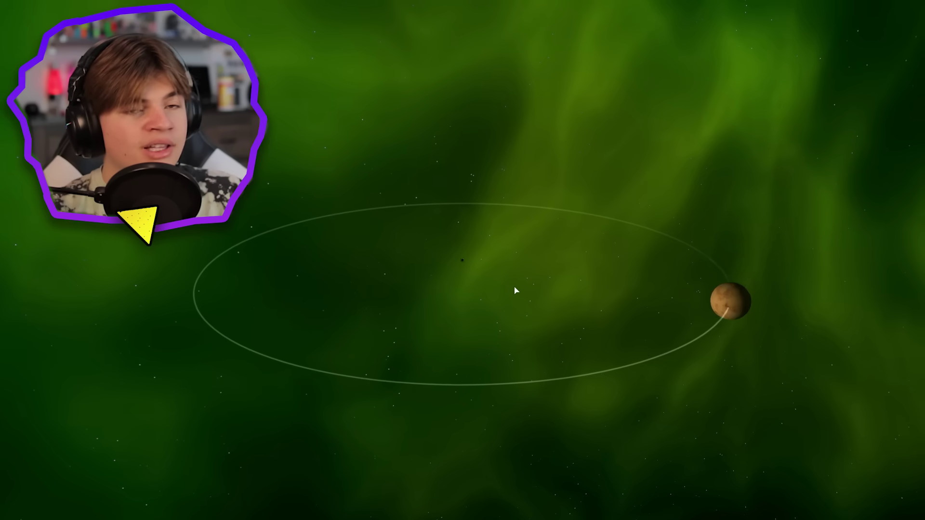
pyautogui.scroll(2, 516, 285)
pyautogui.scroll(-5, 516, 289)
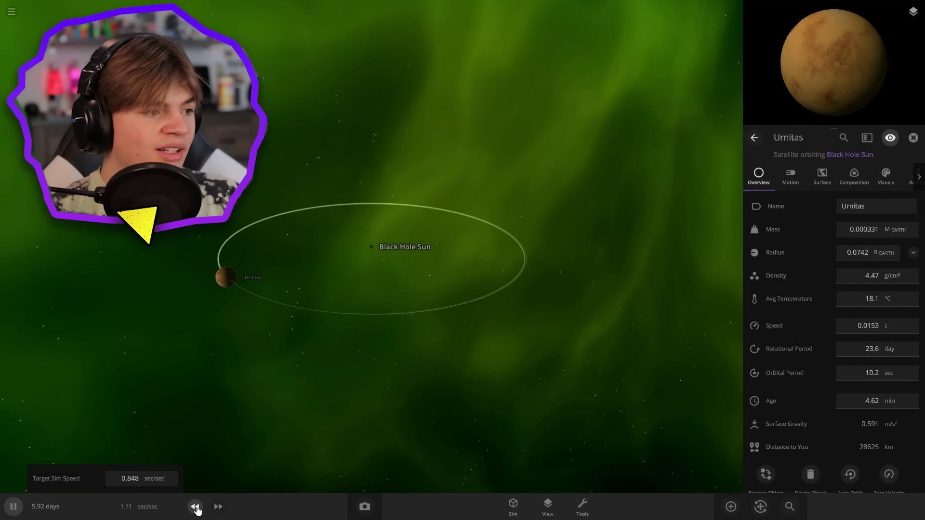
# Rename the moon as Speedy and give it custom base colors with yellow high, orange middle and a contrast of 0.23.
pyautogui.click(788, 175)
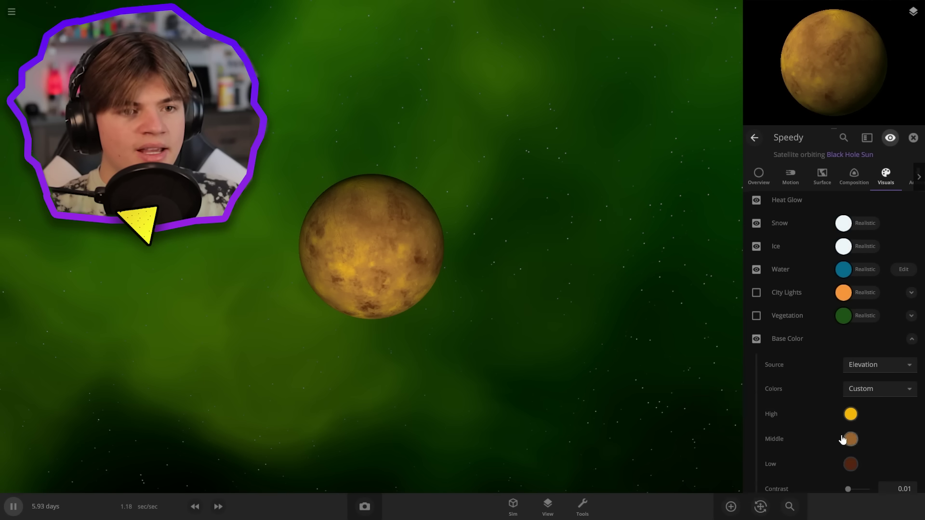
pyautogui.click(845, 439)
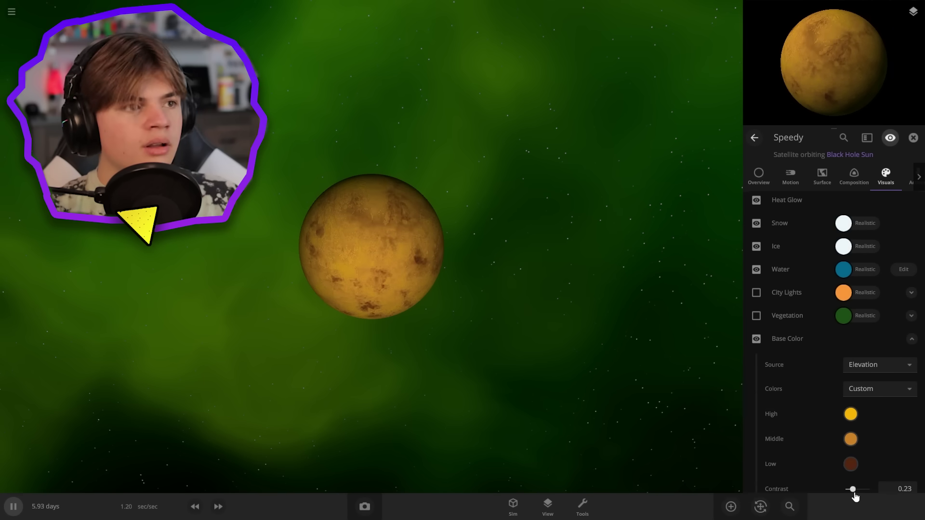
pyautogui.scroll(-1, 564, 374)
# Set Speedy's interface color to a custom orange.
pyautogui.scroll(-10, 562, 373)
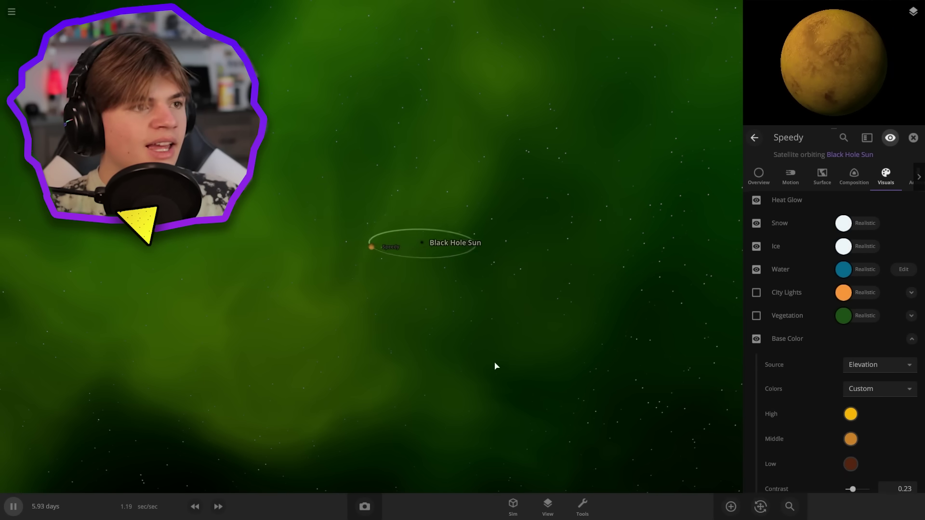
pyautogui.scroll(-5, 834, 314)
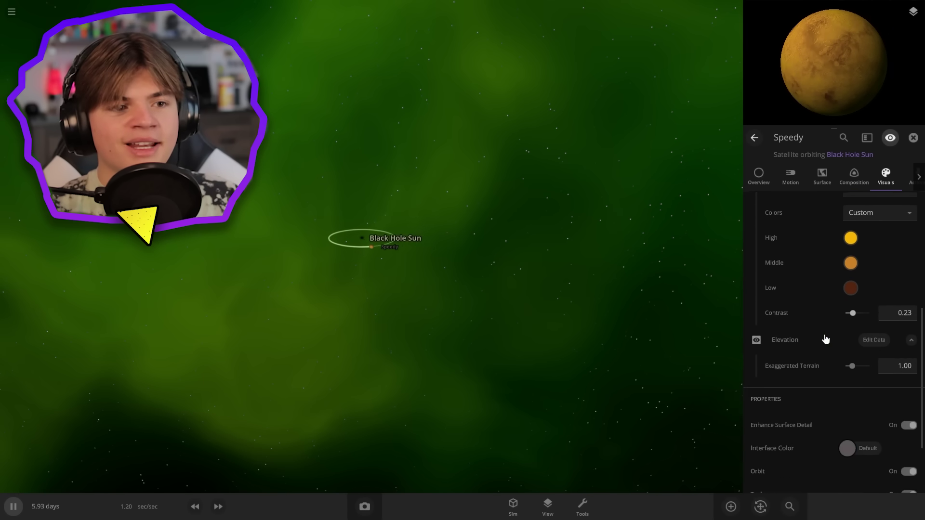
pyautogui.click(844, 405)
pyautogui.moveTo(806, 412); pyautogui.dragTo(791, 394)
pyautogui.click(630, 351)
# Reduce Speedy's mass to 5.5E-05 Earth masses.
pyautogui.moveTo(630, 350); pyautogui.dragTo(533, 256)
pyautogui.scroll(10, 495, 199)
pyautogui.moveTo(465, 302); pyautogui.dragTo(432, 130)
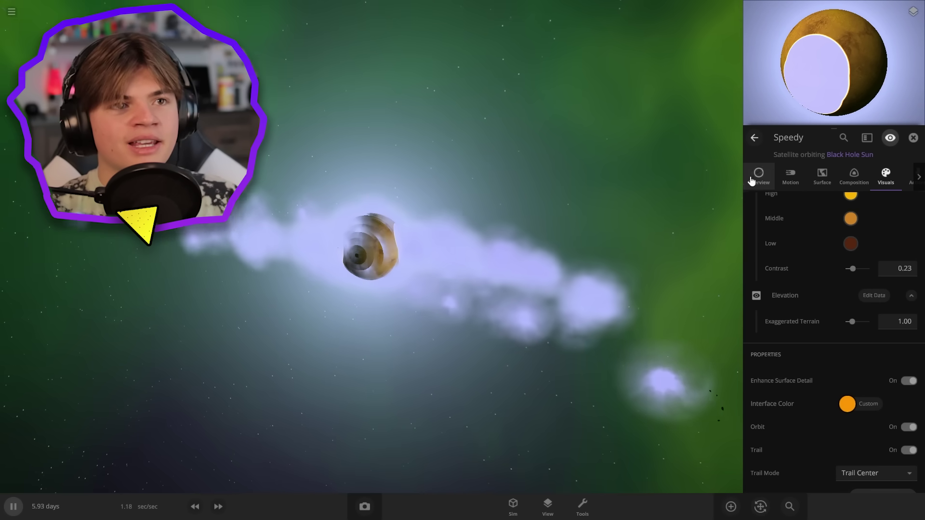
pyautogui.click(753, 180)
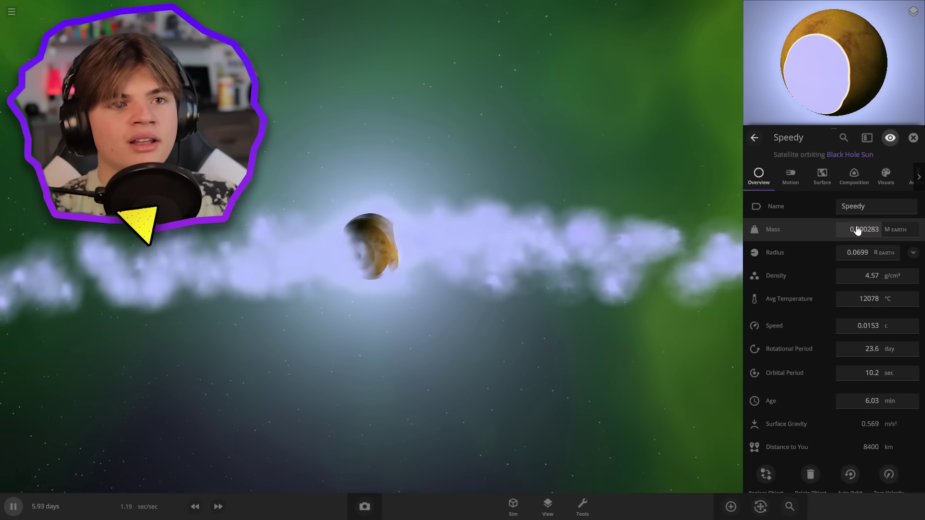
pyautogui.click(857, 229)
pyautogui.moveTo(834, 276); pyautogui.dragTo(768, 285)
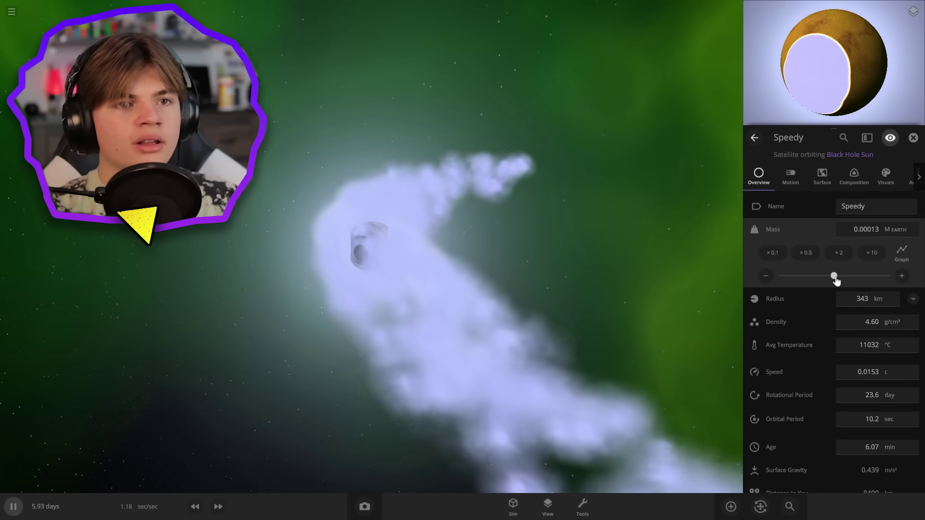
pyautogui.moveTo(837, 277); pyautogui.dragTo(737, 274)
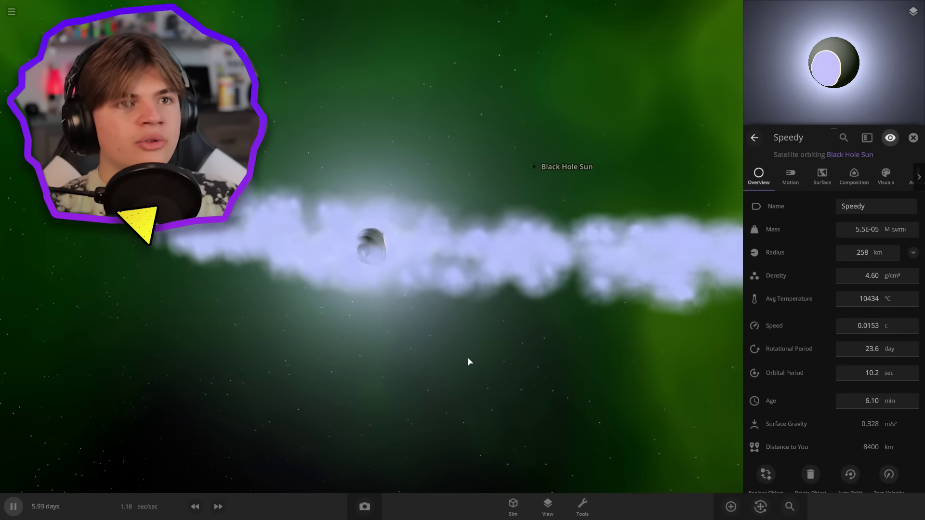
# Speed the simulation up to about 10.1 sec/sec and pause it.
pyautogui.scroll(-5, 705, 374)
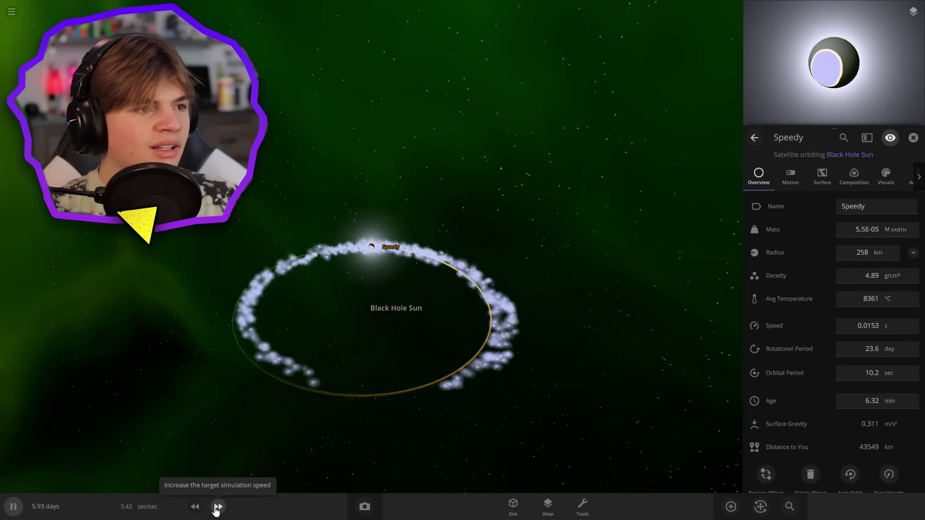
pyautogui.click(216, 512)
pyautogui.click(218, 507)
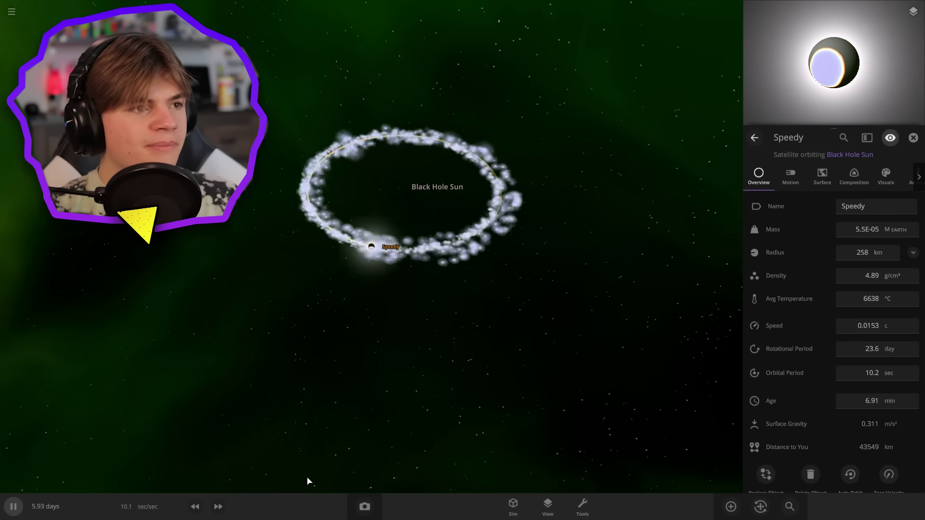
pyautogui.press('space')
# Place a random gas giant in orbit around Black Hole Sun, beyond Speedy, and rename it as Tidal Heater.
pyautogui.moveTo(292, 371); pyautogui.dragTo(150, 320, button='right')
pyautogui.scroll(-5, 289, 347)
pyautogui.scroll(7, 149, 319)
pyautogui.moveTo(148, 319); pyautogui.dragTo(149, 338)
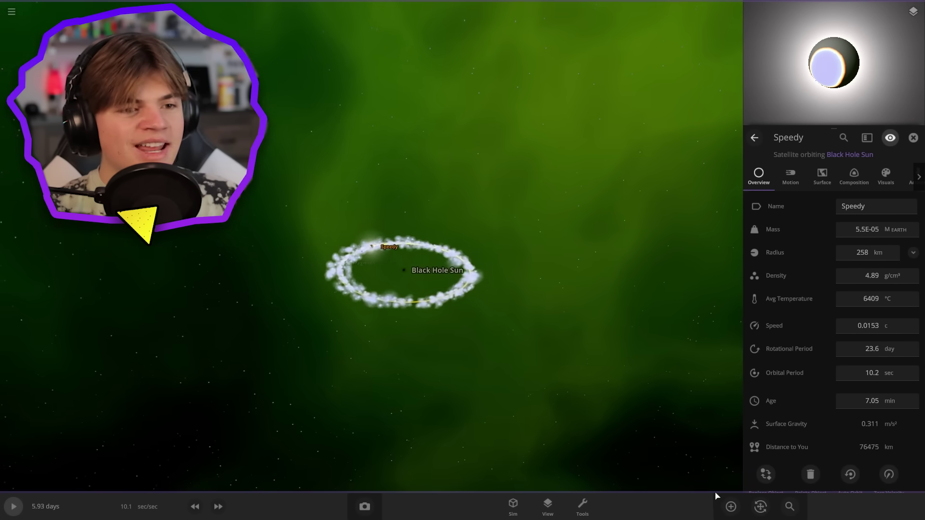
pyautogui.click(731, 507)
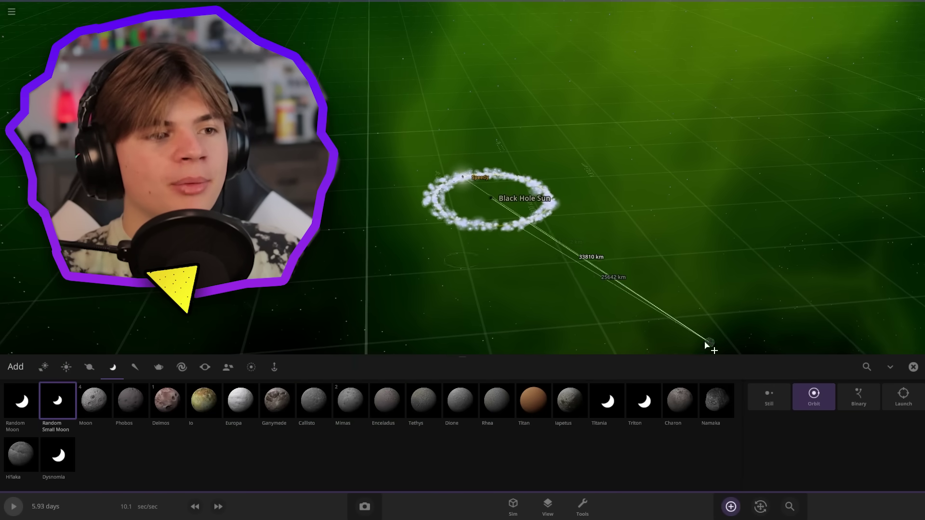
pyautogui.press('Escape')
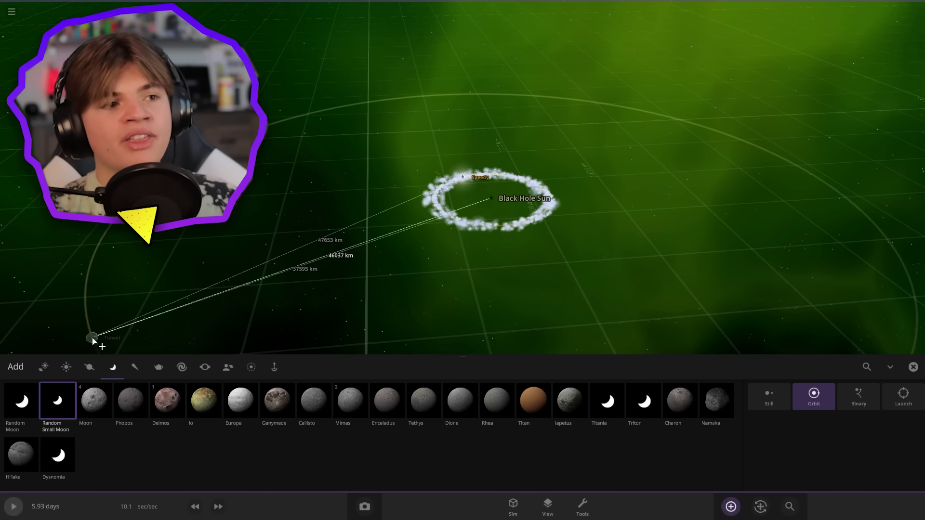
pyautogui.click(89, 367)
pyautogui.scroll(-3, 283, 302)
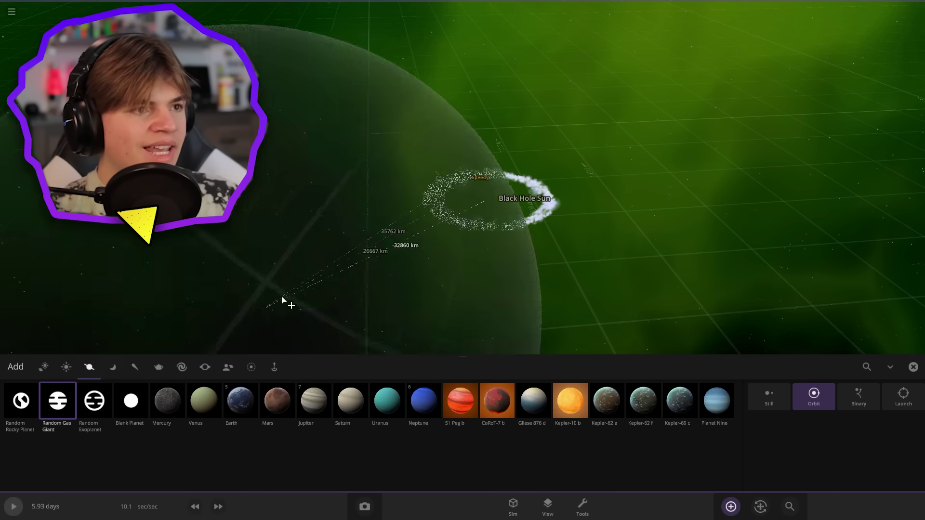
pyautogui.scroll(-5, 293, 294)
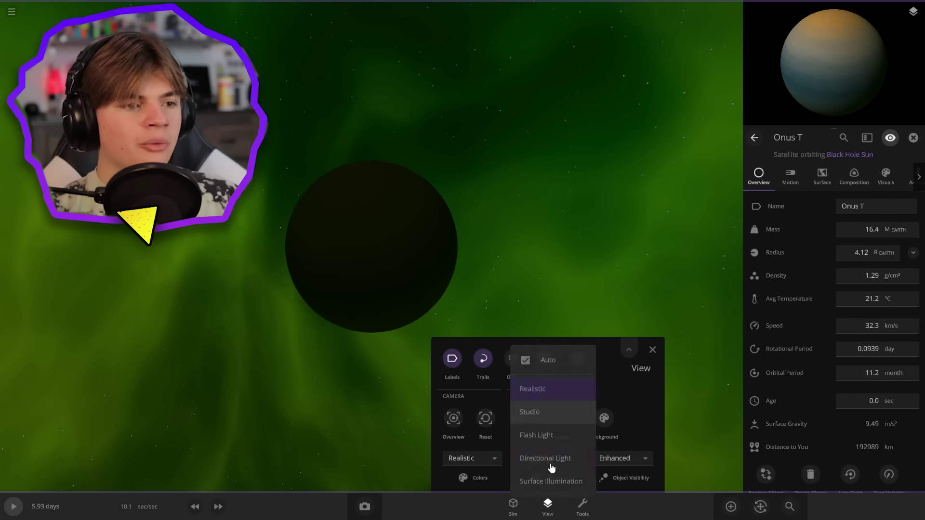
pyautogui.click(549, 470)
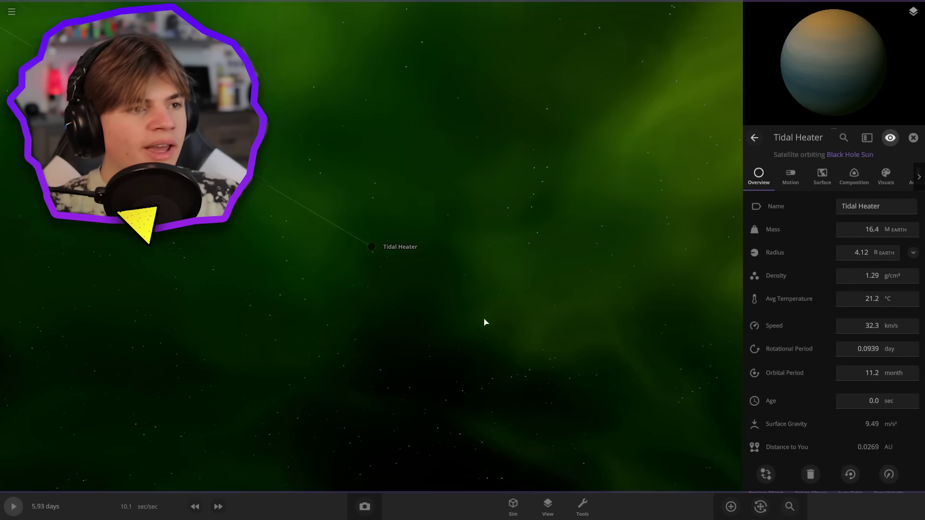
pyautogui.click(731, 507)
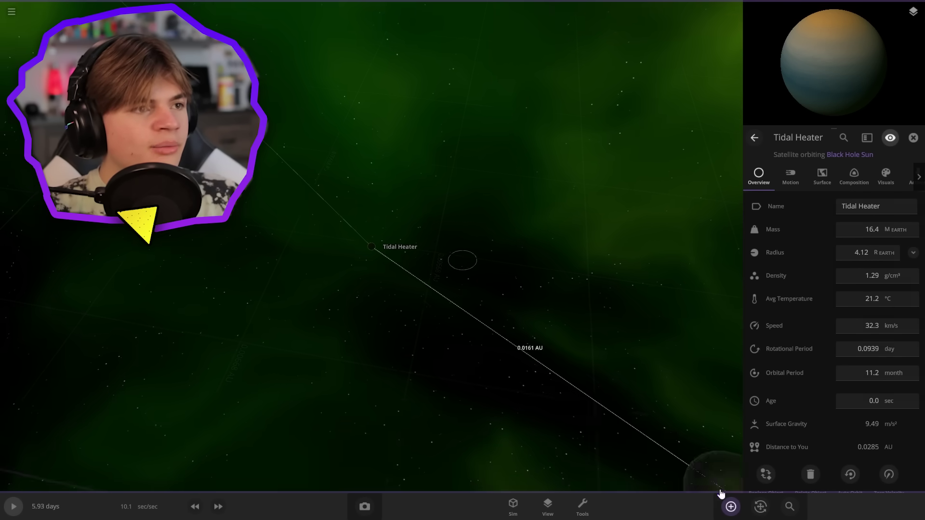
pyautogui.scroll(4, 365, 241)
pyautogui.moveTo(365, 240); pyautogui.dragTo(231, 166, button='right')
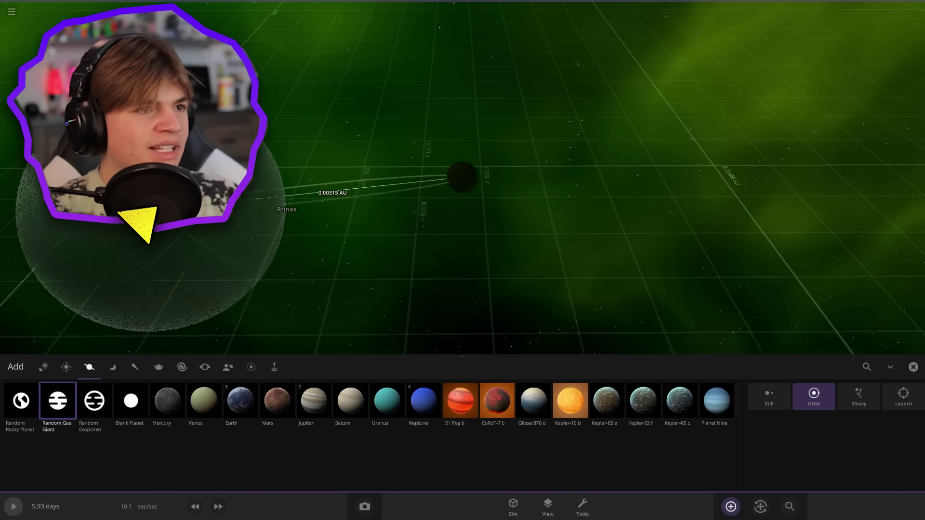
pyautogui.press('Escape')
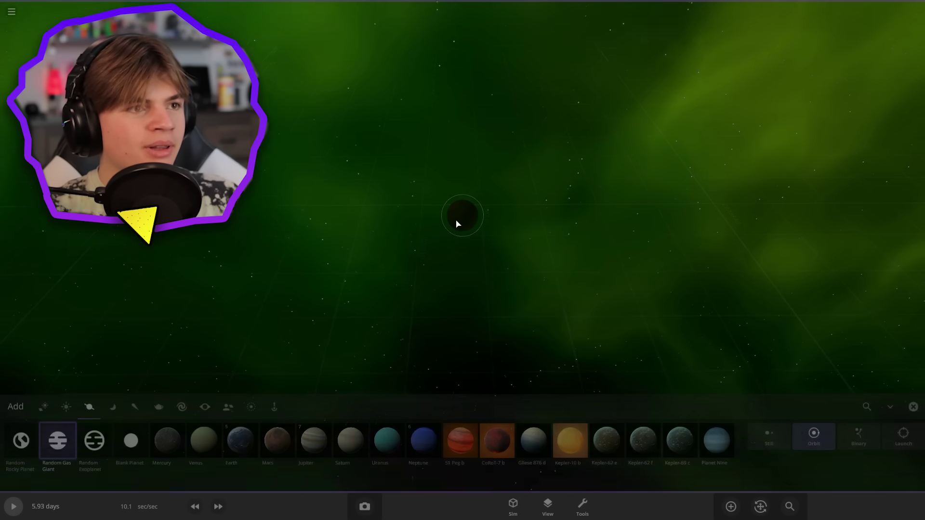
# Set Tidal Heater's mass to 1.08 Jupiter masses.
pyautogui.click(480, 249)
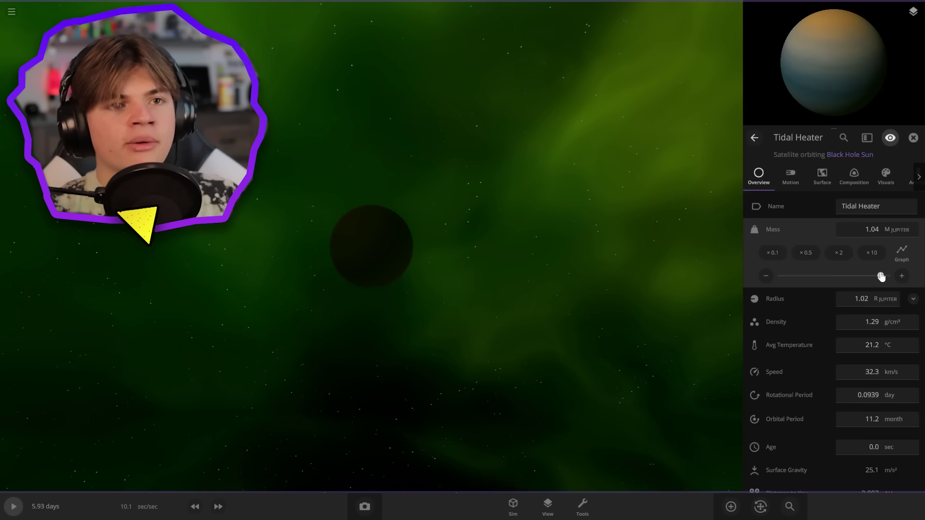
pyautogui.scroll(3, 457, 294)
pyautogui.scroll(-1, 457, 294)
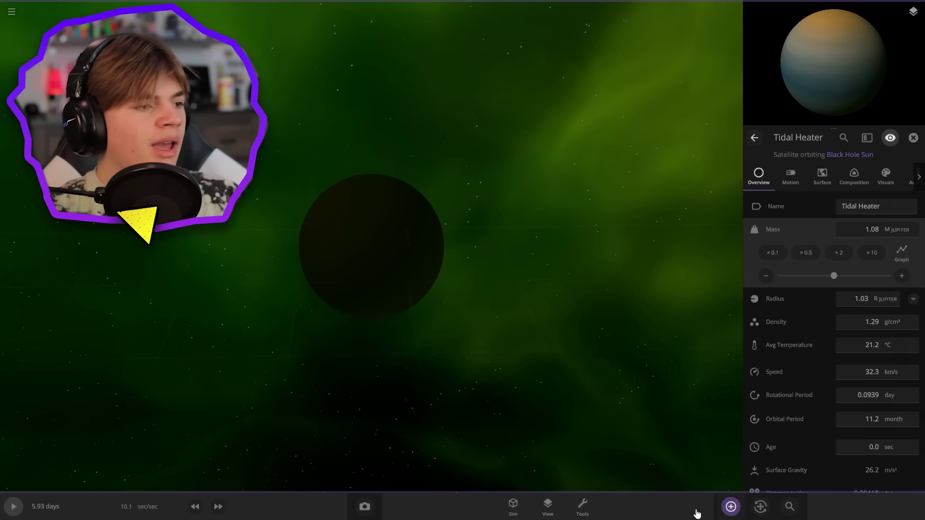
# Place a random moon in orbit around Tidal Heater at about 205,000 km and open its properties.
pyautogui.click(731, 506)
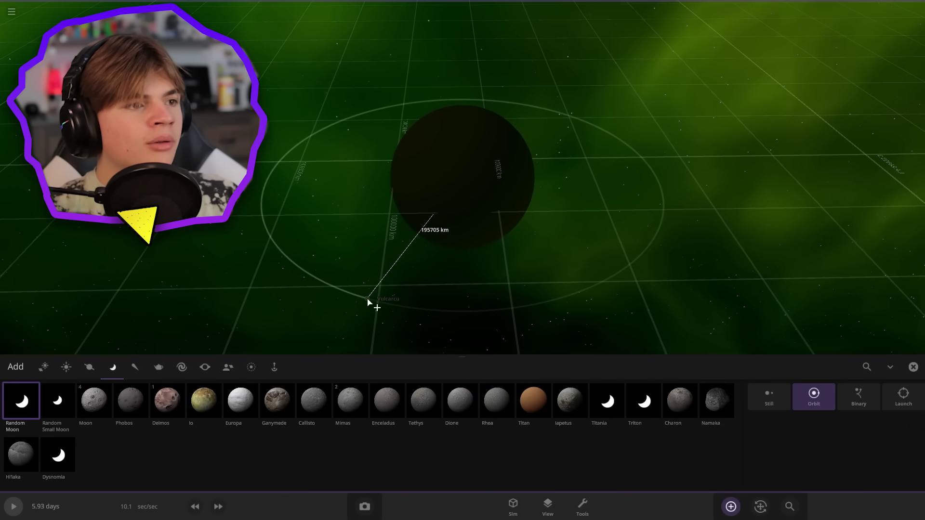
pyautogui.press('Escape')
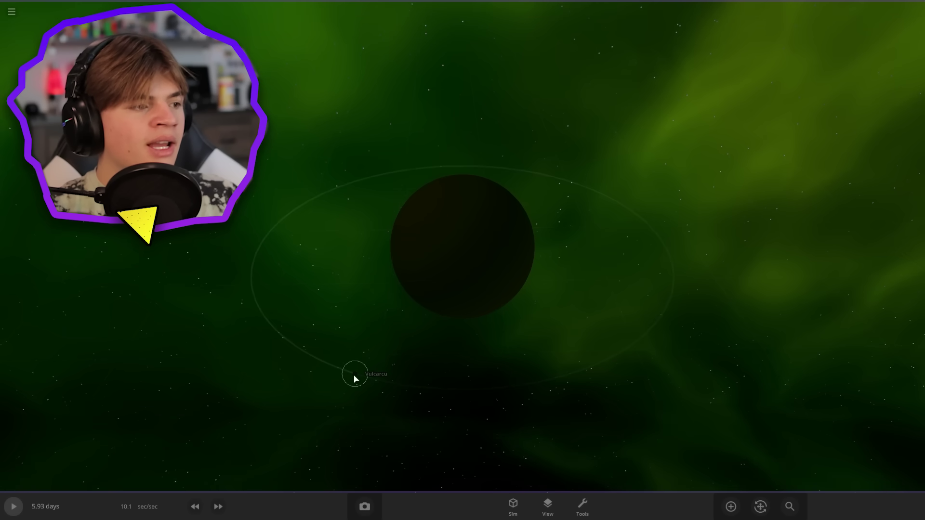
pyautogui.doubleClick(363, 383)
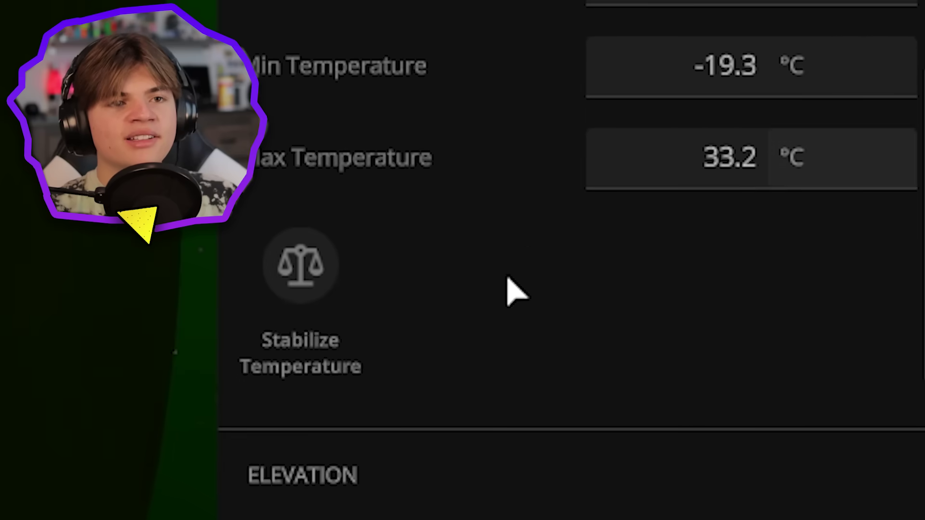
# Display the new moon's average surface temperature in degrees Fahrenheit.
pyautogui.scroll(2, 512, 279)
pyautogui.click(822, 235)
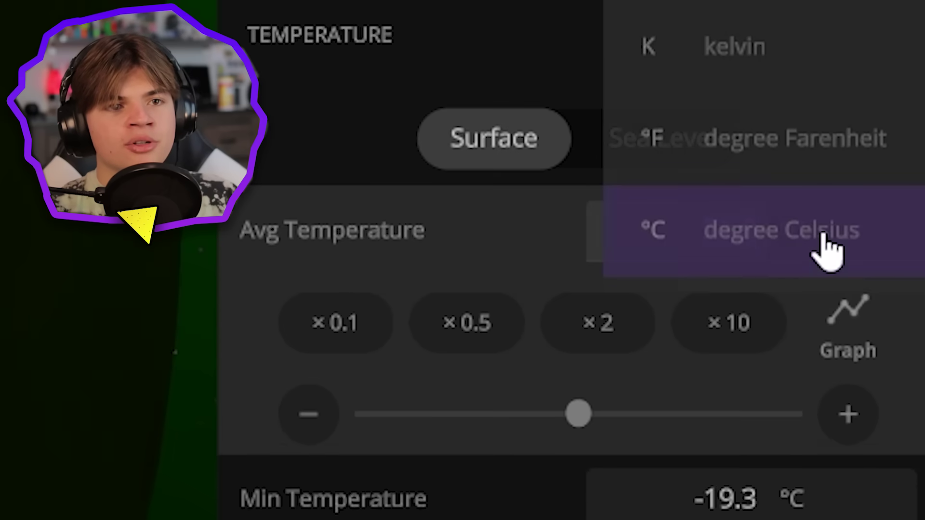
pyautogui.click(811, 144)
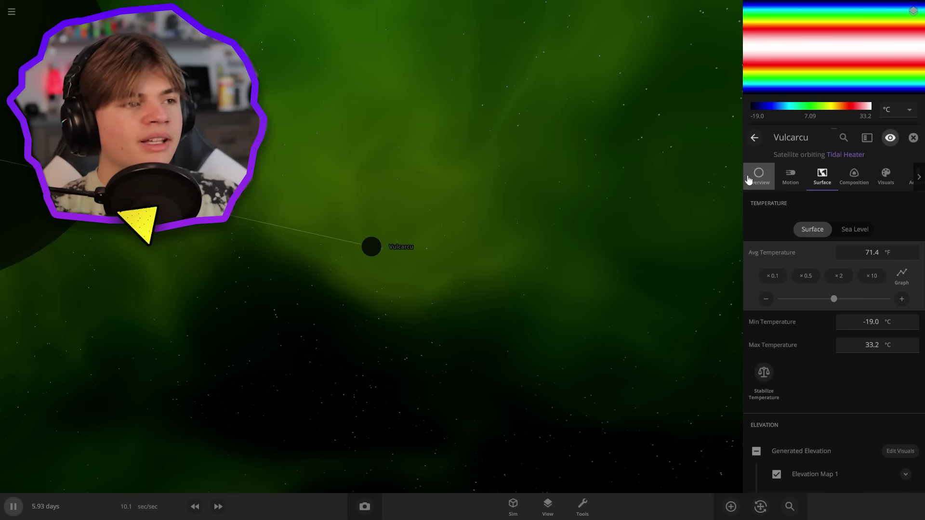
# Switch the view's lighting to Flash Light.
pyautogui.click(552, 509)
pyautogui.click(541, 459)
pyautogui.click(542, 437)
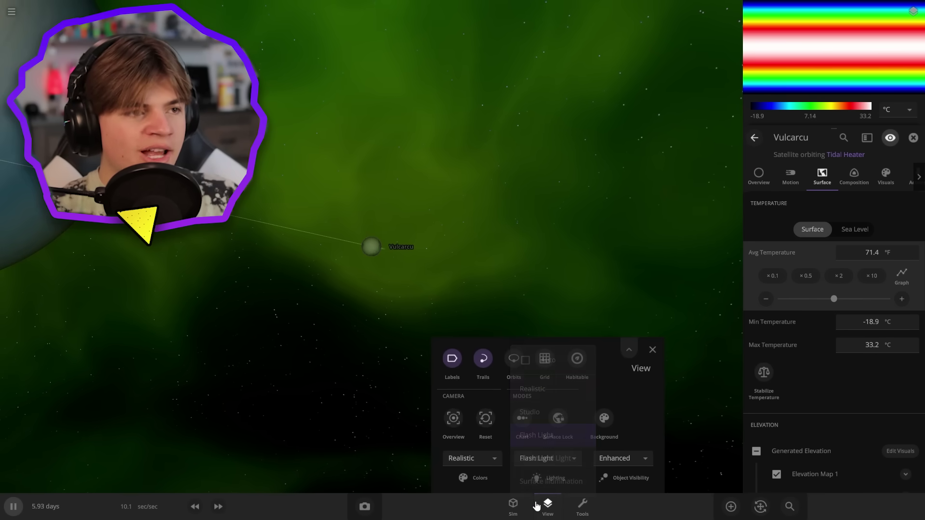
pyautogui.click(538, 504)
# Increase the mass of Tidal Heater's moon to 0.0361 Earth masses.
pyautogui.scroll(8, 314, 348)
pyautogui.moveTo(314, 349); pyautogui.dragTo(484, 331, button='right')
pyautogui.scroll(-2, 486, 328)
pyautogui.click(759, 177)
pyautogui.click(862, 230)
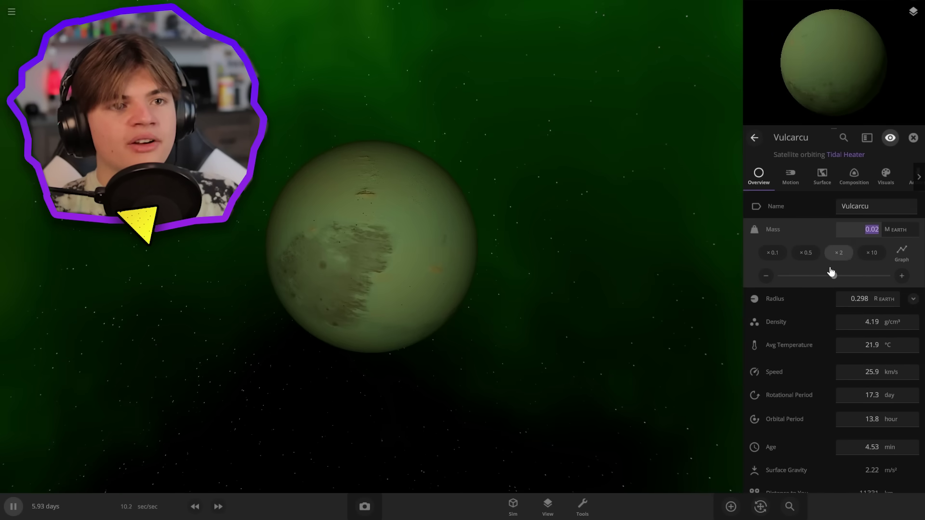
pyautogui.moveTo(896, 293); pyautogui.dragTo(894, 291)
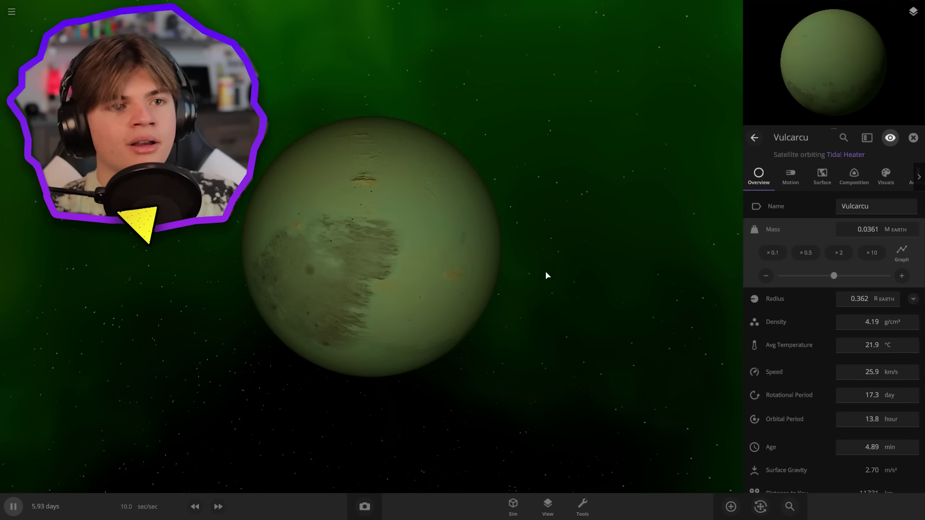
# Raise the moon's sea level to 2.51 km so that oceans cover most of its surface.
pyautogui.click(817, 181)
pyautogui.scroll(-10, 820, 275)
pyautogui.moveTo(838, 292); pyautogui.dragTo(845, 290)
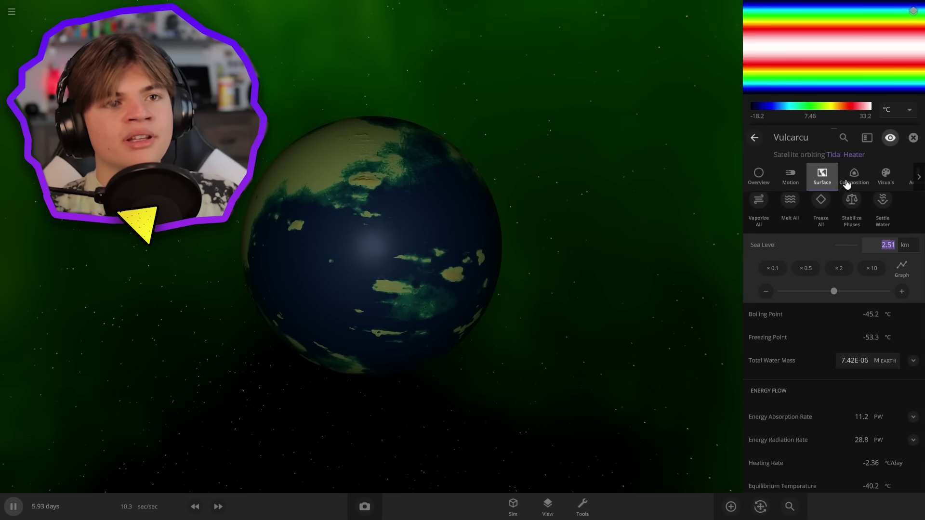
# Give the ocean moon a cloudy atmosphere and rename it as Life in the darkness.
pyautogui.click(848, 185)
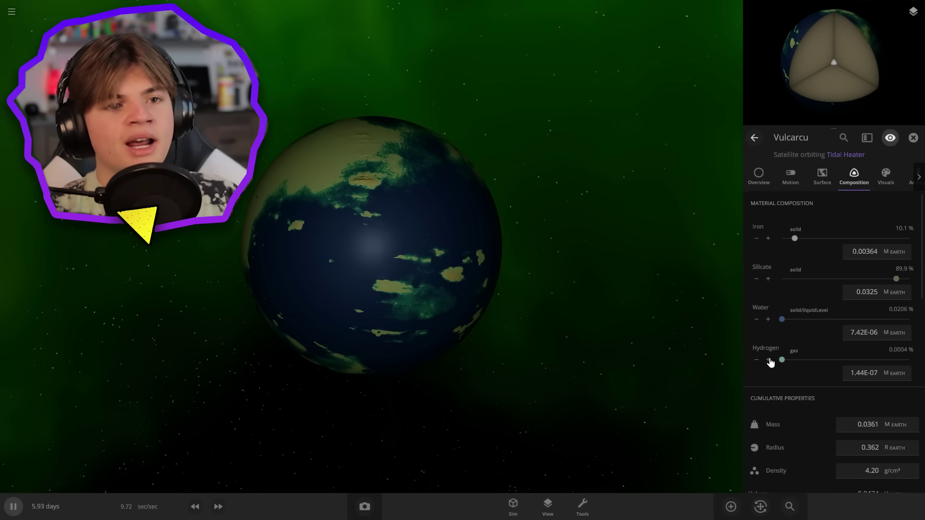
pyautogui.click(823, 182)
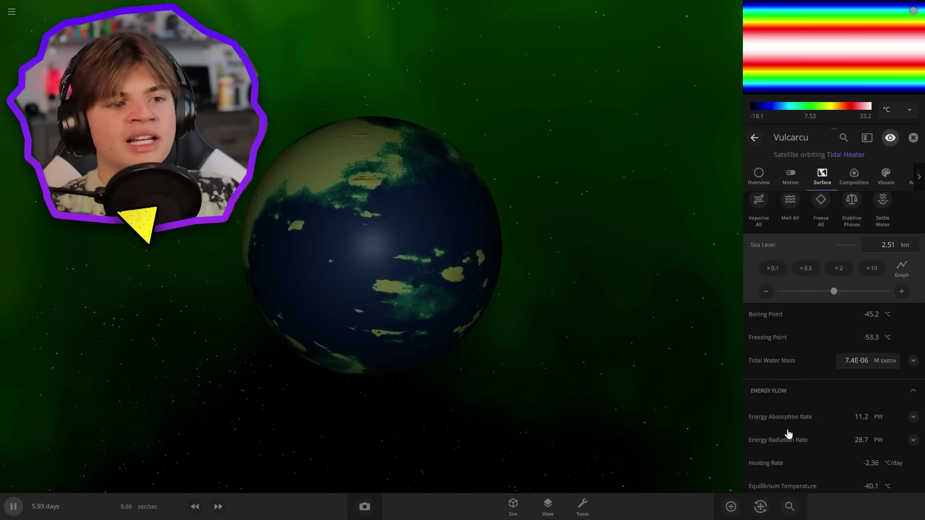
pyautogui.scroll(-5, 788, 434)
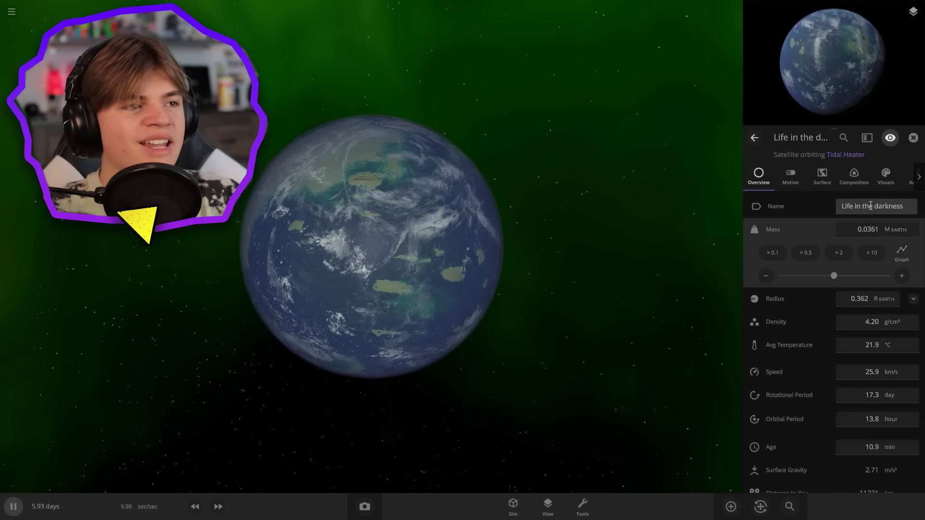
pyautogui.scroll(-3, 493, 246)
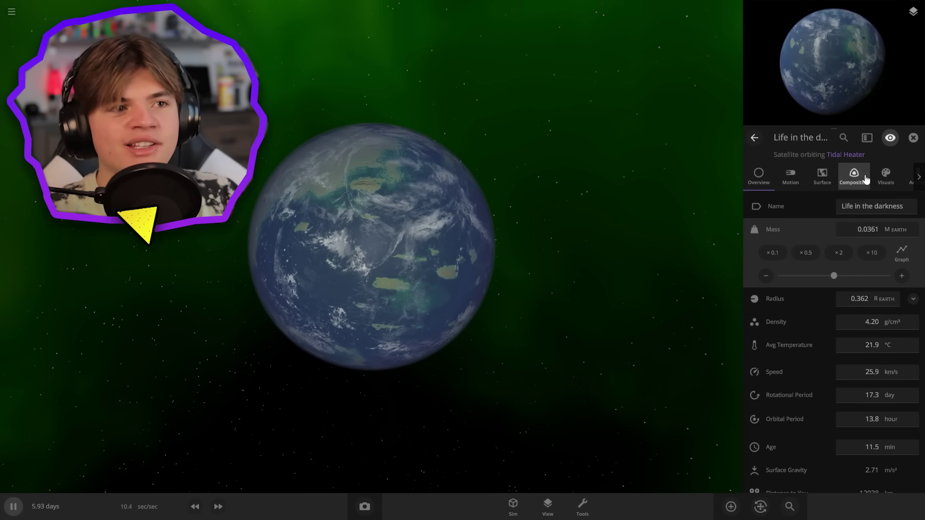
# Set the rotational period of Life in the darkness to 1.00 day.
pyautogui.click(854, 176)
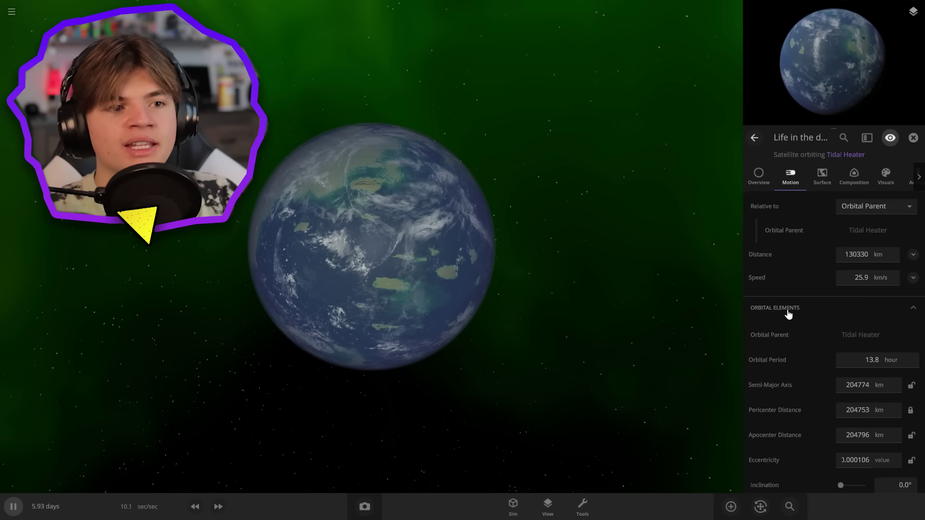
pyautogui.scroll(-8, 788, 314)
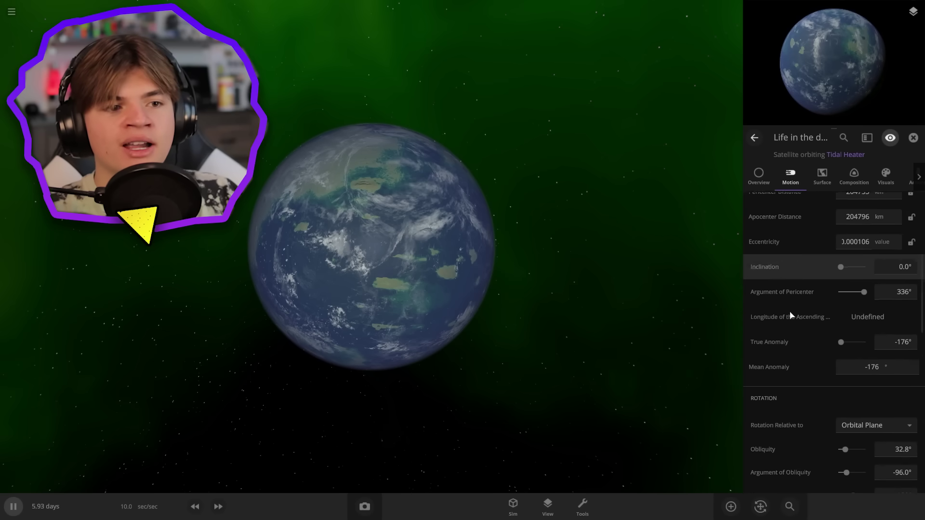
pyautogui.click(843, 361)
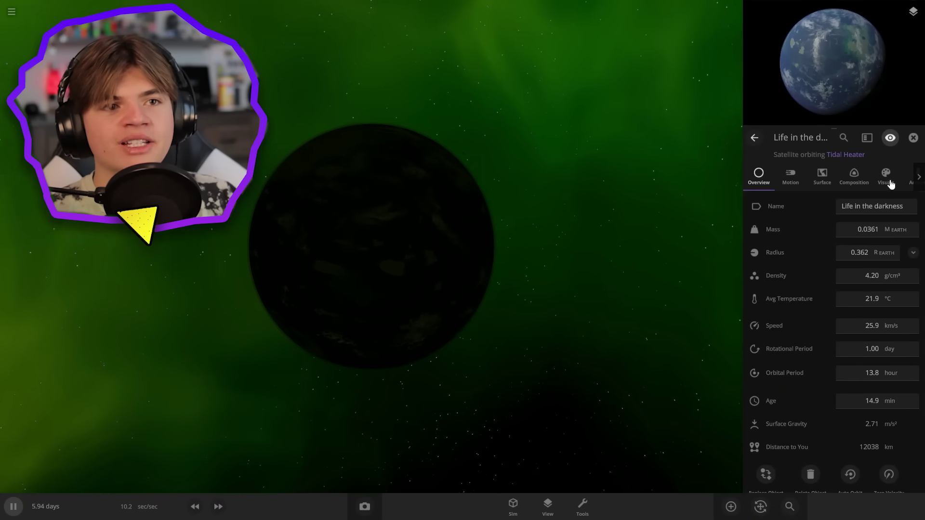
# Turn on the city lights layer for Life in the darkness and inspect its dark side.
pyautogui.click(888, 179)
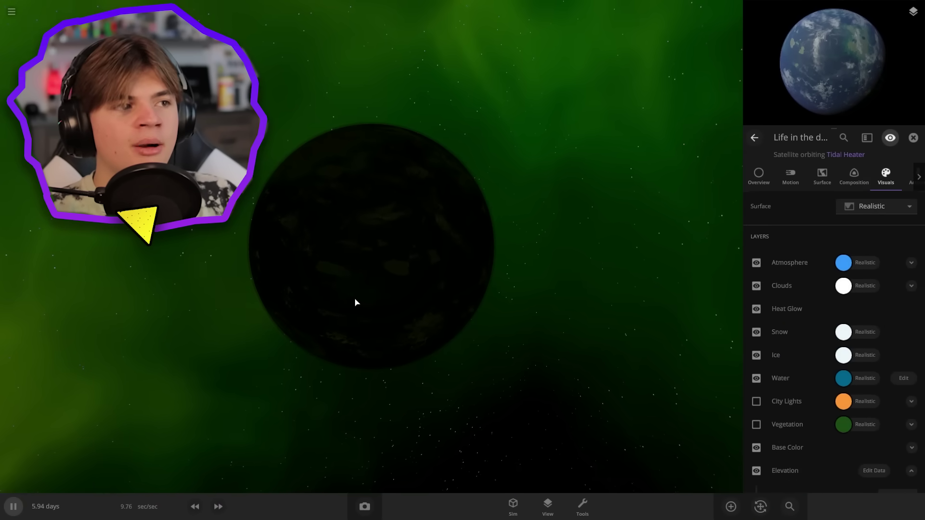
pyautogui.moveTo(355, 299); pyautogui.dragTo(572, 292)
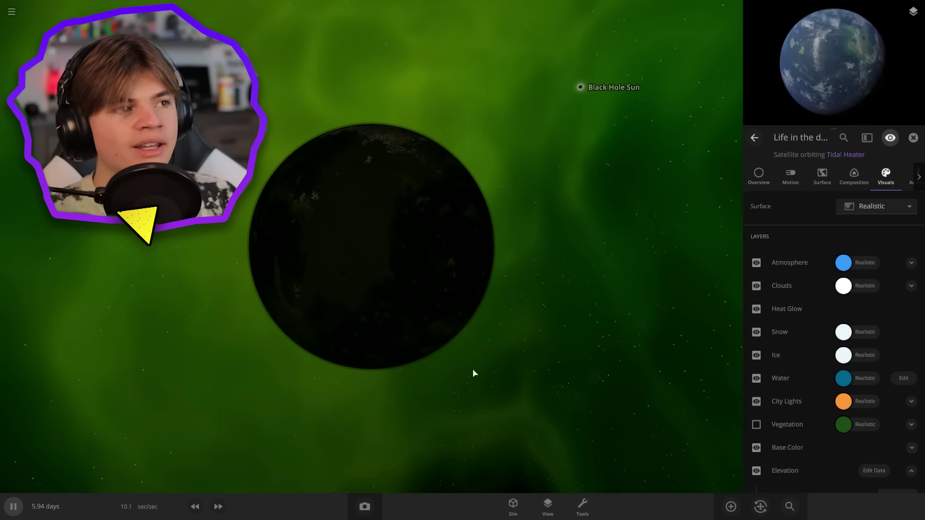
pyautogui.moveTo(473, 370); pyautogui.dragTo(716, 441)
pyautogui.scroll(4, 454, 304)
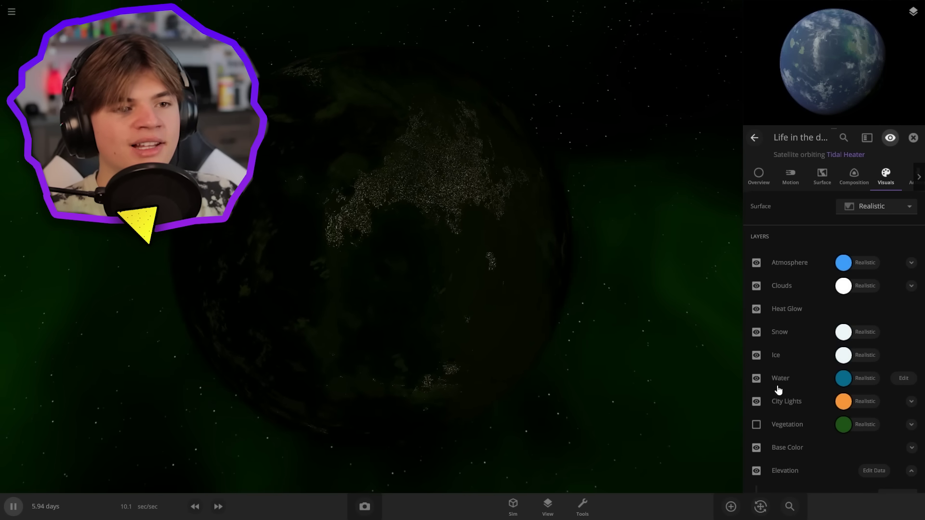
# Change the city lights to a custom cyan color, #01E1FE.
pyautogui.click(843, 401)
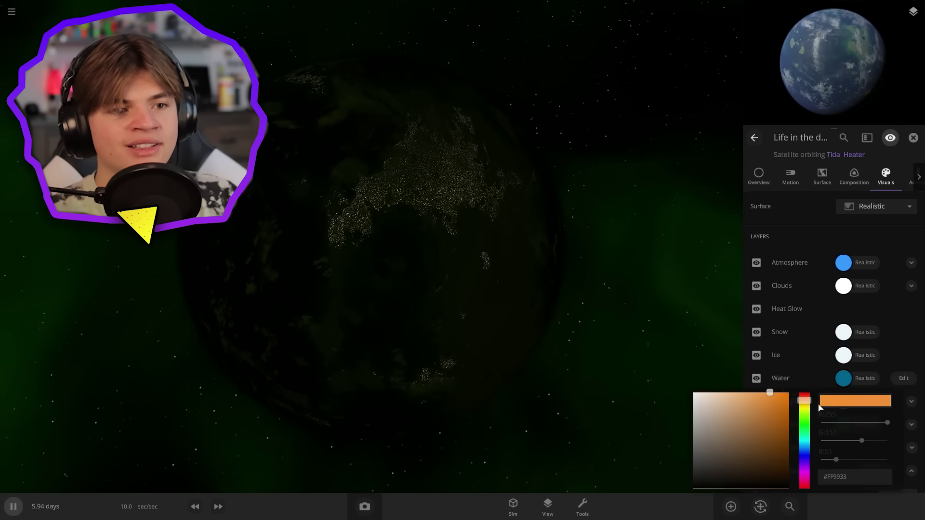
pyautogui.click(806, 436)
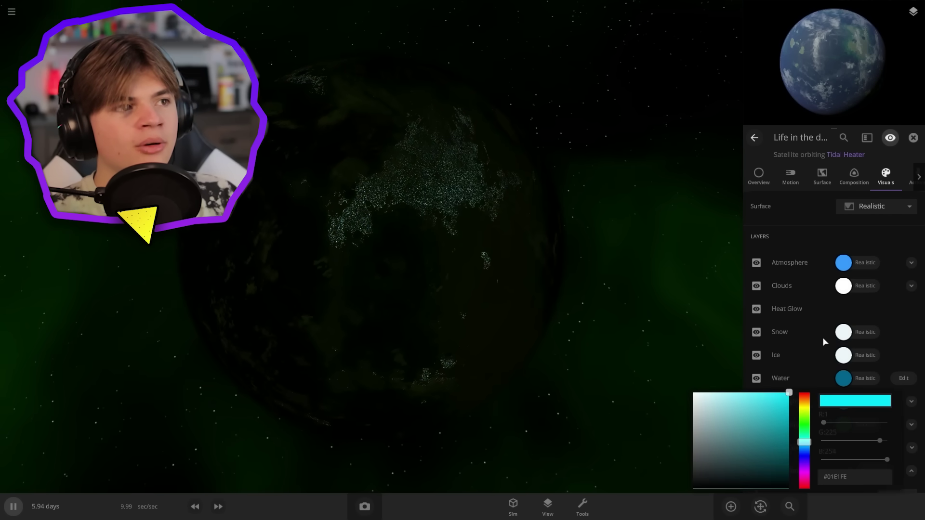
pyautogui.click(776, 332)
# Randomize the seed of the procedural city lights, inspect the new pattern and close the moon's properties.
pyautogui.click(912, 402)
pyautogui.scroll(-2, 911, 409)
pyautogui.click(910, 410)
pyautogui.moveTo(433, 309); pyautogui.dragTo(259, 281)
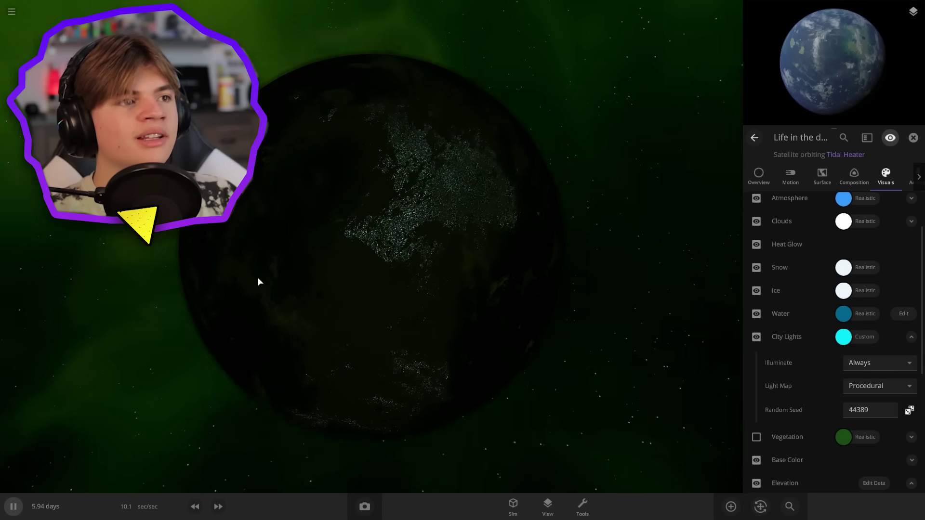
pyautogui.click(914, 138)
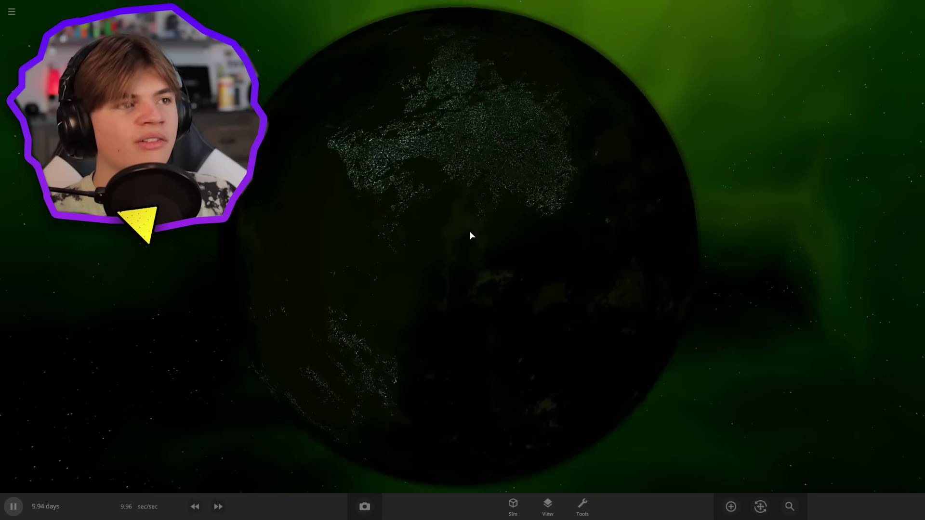
pyautogui.scroll(3, 472, 236)
pyautogui.moveTo(472, 236); pyautogui.dragTo(232, 144)
pyautogui.scroll(-10, 442, 304)
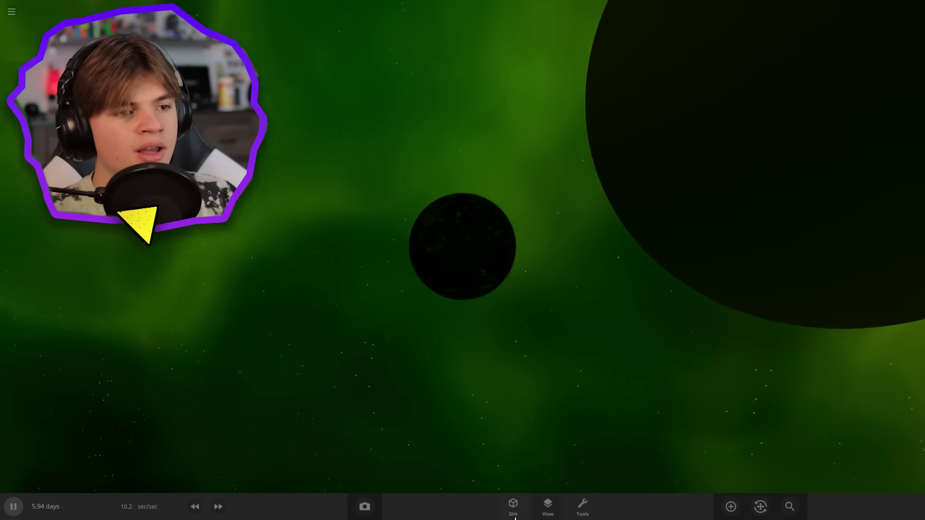
# Hide the background to inspect the city lights on the dark side of Life in the darkness, and restore it.
pyautogui.click(548, 506)
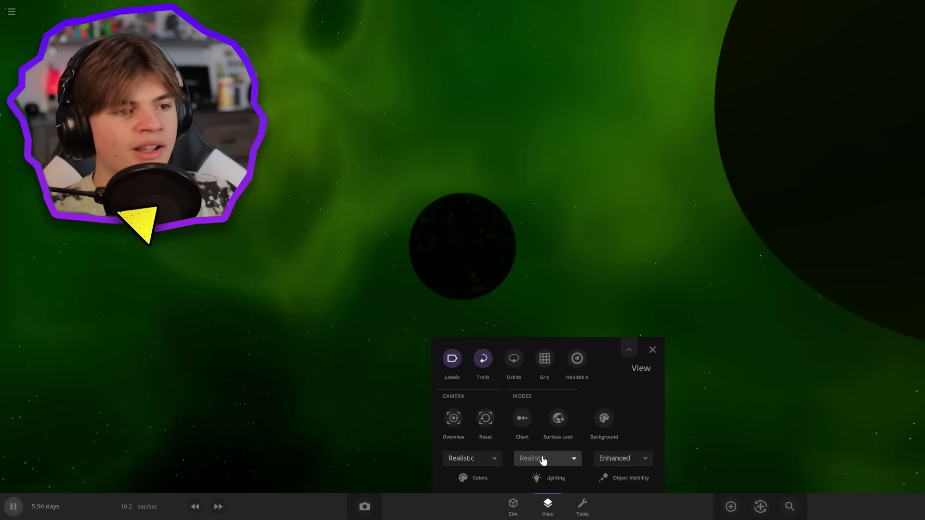
pyautogui.click(543, 459)
pyautogui.click(605, 418)
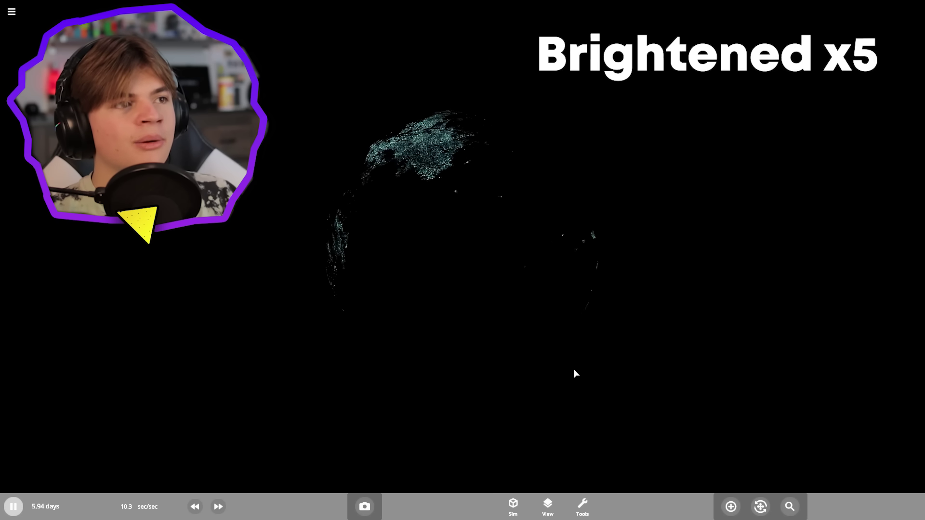
pyautogui.moveTo(575, 374); pyautogui.dragTo(810, 381)
pyautogui.click(548, 506)
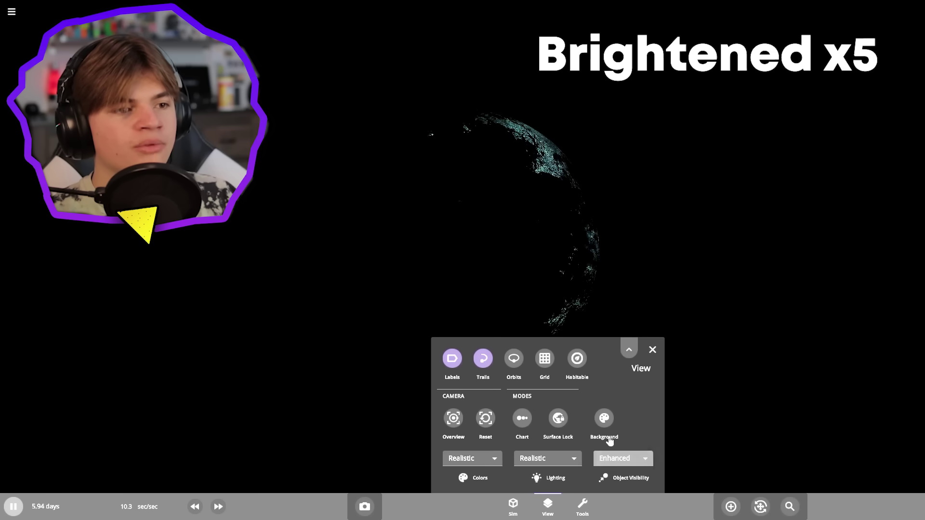
pyautogui.click(604, 419)
# Select Life in the darkness and change its interface color to cyan for the label and trail.
pyautogui.click(164, 460)
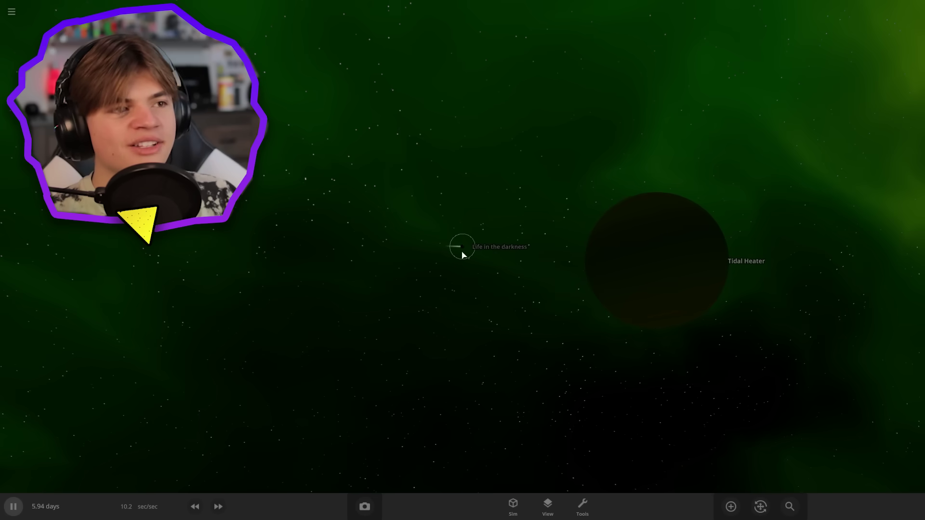
pyautogui.click(912, 138)
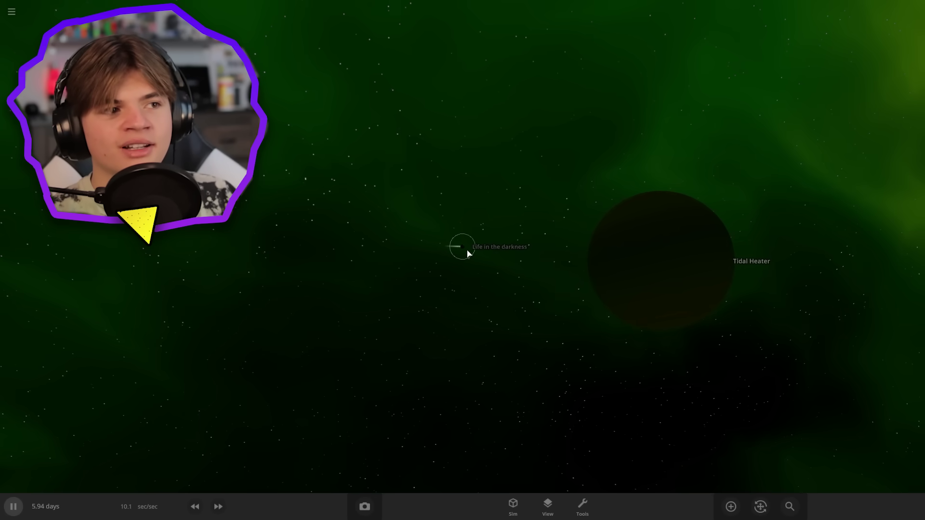
pyautogui.click(462, 247)
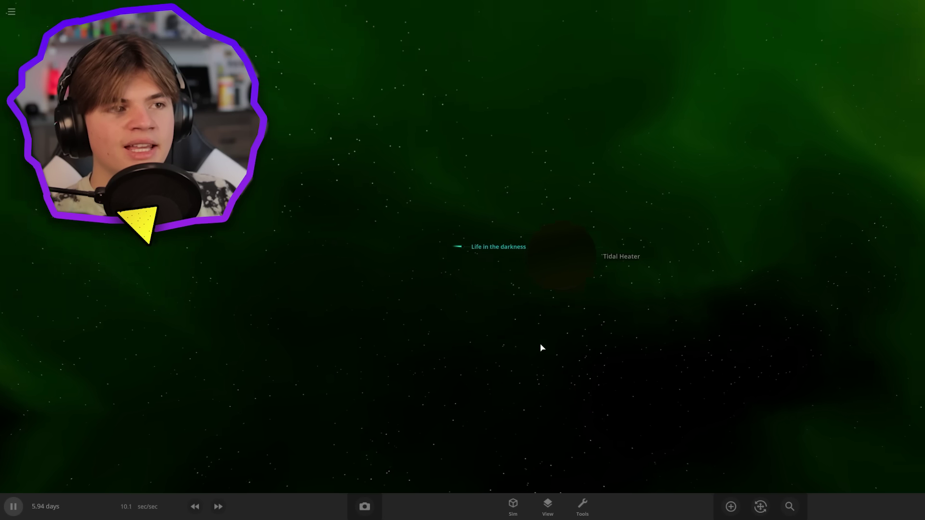
# Add a random moon on a wide orbit around Tidal Heater, farther out than Life in the darkness.
pyautogui.click(731, 507)
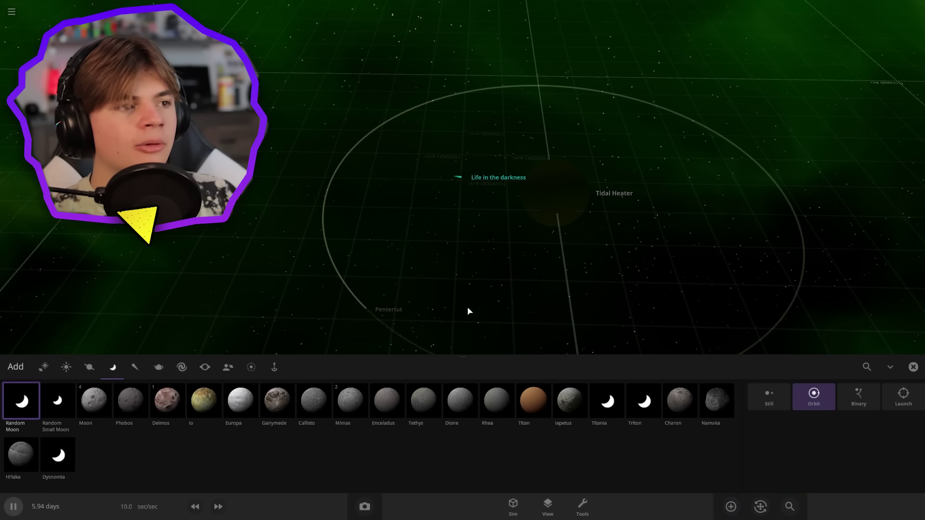
pyautogui.press('Escape')
# Focus on the newly added outer moon and set the view lighting to Flash Light.
pyautogui.doubleClick(370, 368)
pyautogui.moveTo(370, 368); pyautogui.dragTo(431, 475)
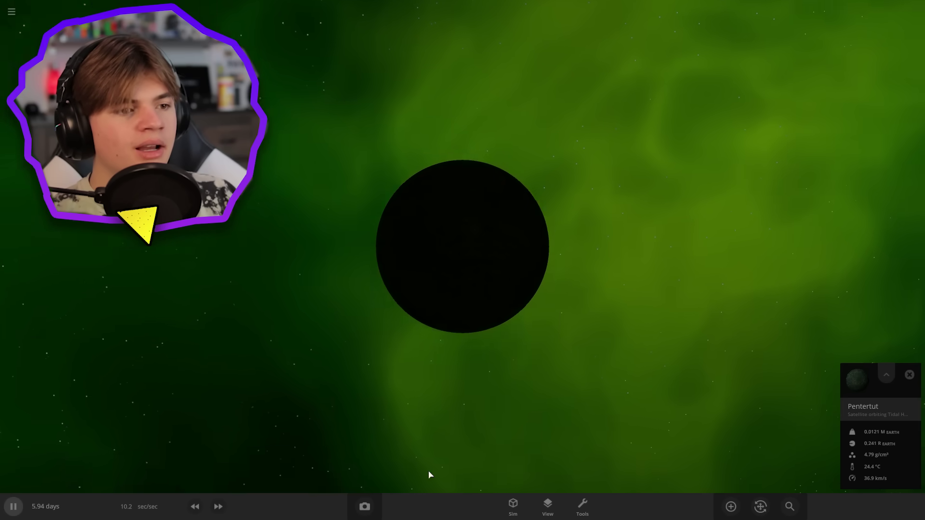
pyautogui.click(548, 507)
pyautogui.click(548, 458)
pyautogui.click(549, 440)
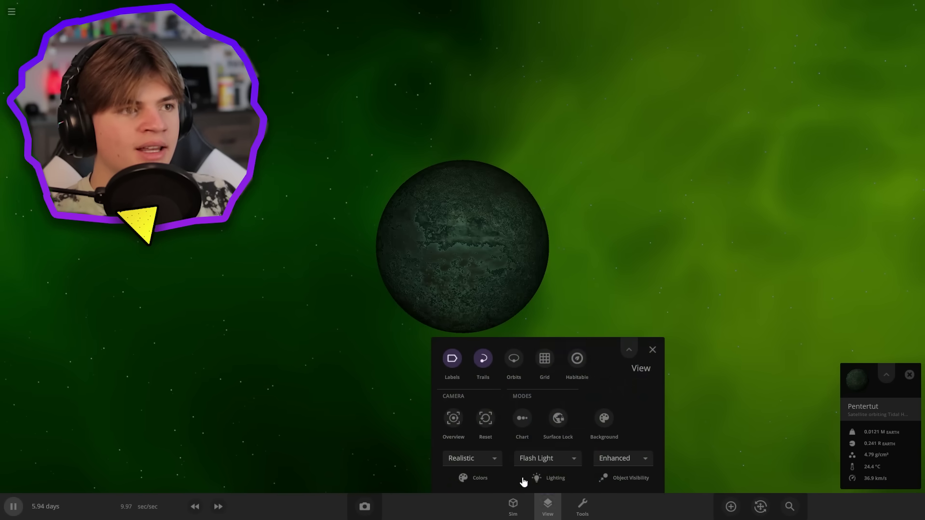
# Raise the sea level of Pentertut to over 2 km and freeze all of its water.
pyautogui.moveTo(313, 251); pyautogui.dragTo(425, 226)
pyautogui.doubleClick(432, 223)
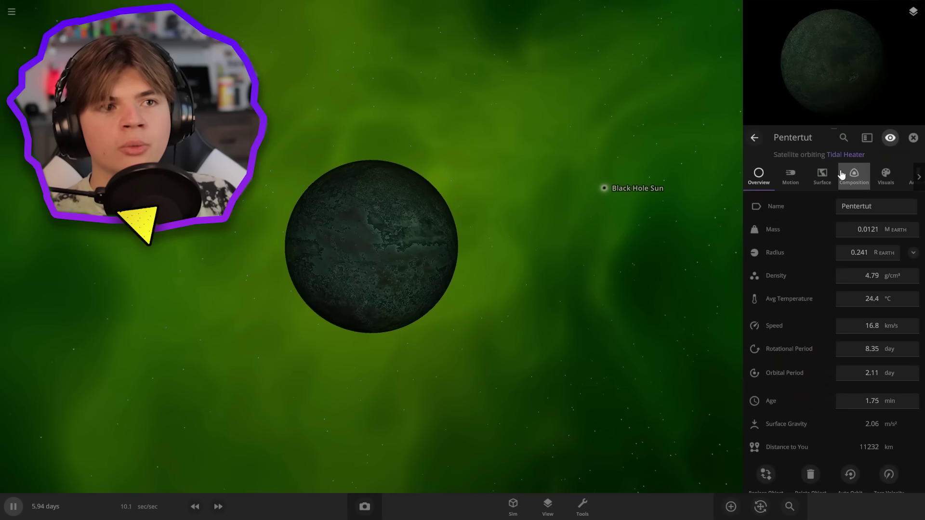
pyautogui.click(822, 173)
pyautogui.scroll(-5, 822, 316)
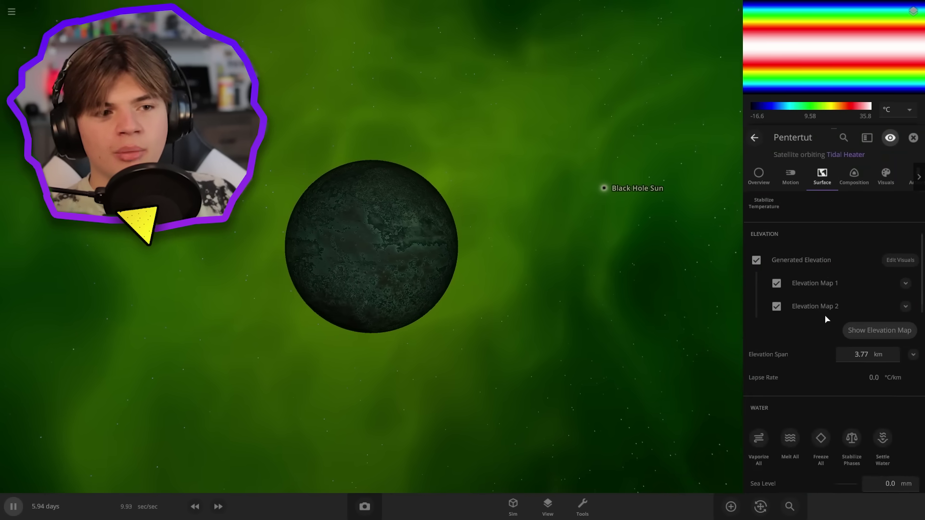
pyautogui.scroll(-3, 818, 316)
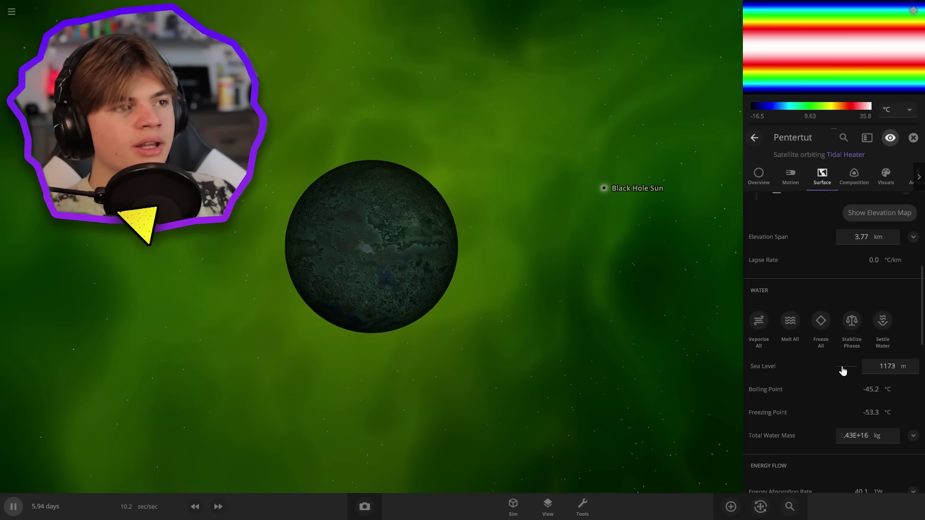
pyautogui.moveTo(842, 370); pyautogui.dragTo(851, 369)
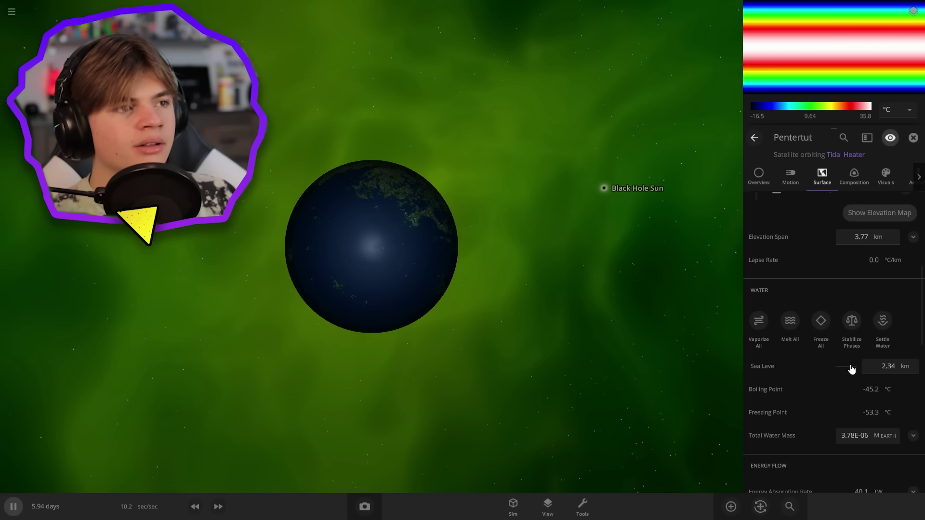
pyautogui.click(829, 334)
# Give Pentertut an atmosphere with a mass of 1.00 M EARTH and a custom atmosphere opacity of 32.5 %.
pyautogui.moveTo(446, 336); pyautogui.dragTo(645, 317, button='right')
pyautogui.scroll(4, 721, 397)
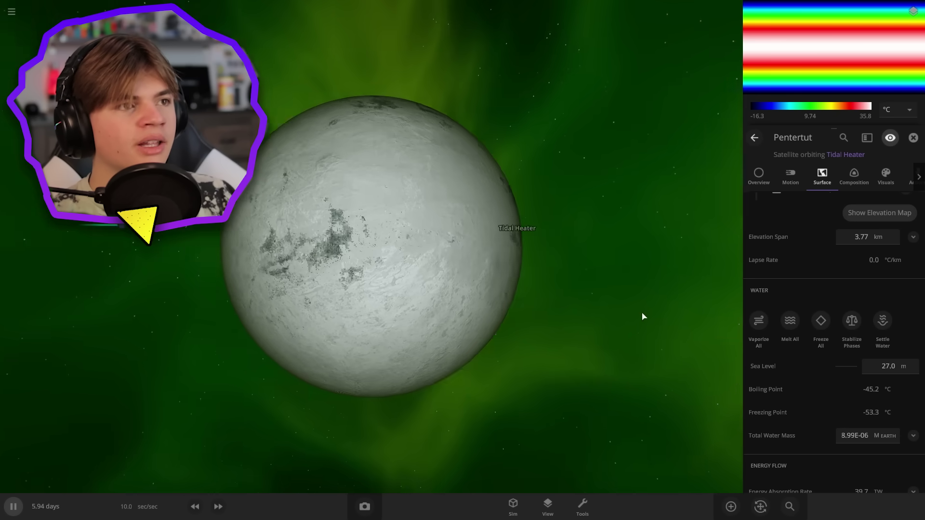
pyautogui.scroll(-15, 780, 362)
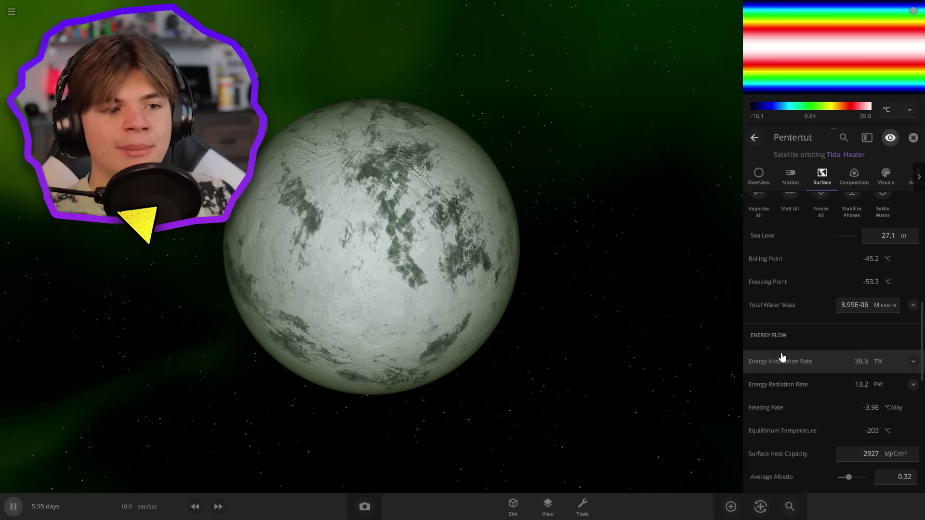
pyautogui.scroll(3, 793, 407)
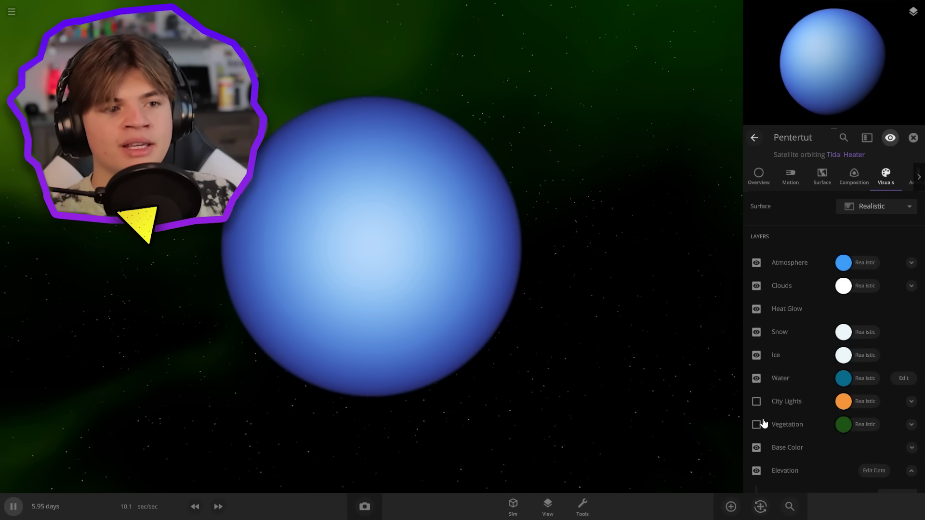
pyautogui.click(912, 263)
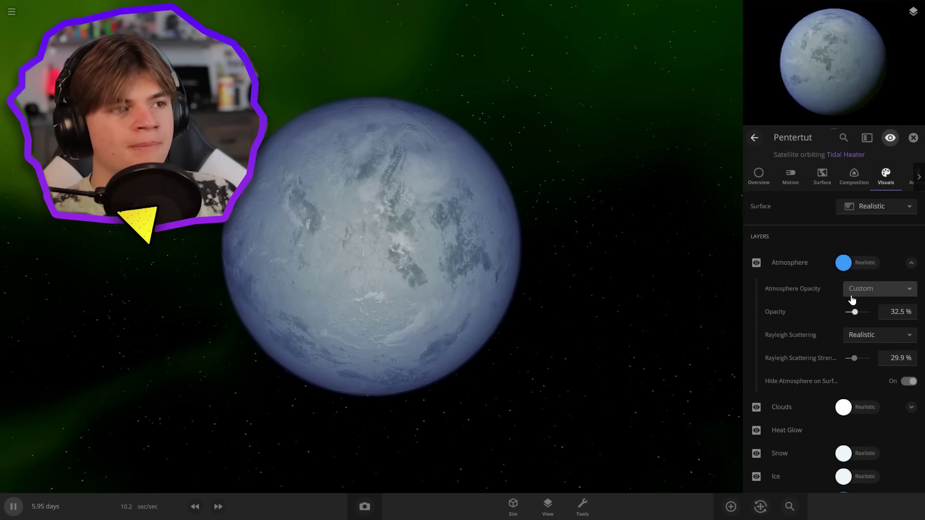
# Lower Pentertut's surface temperature to around -100 °C and review its Earth similarity and life likelihood.
pyautogui.click(833, 184)
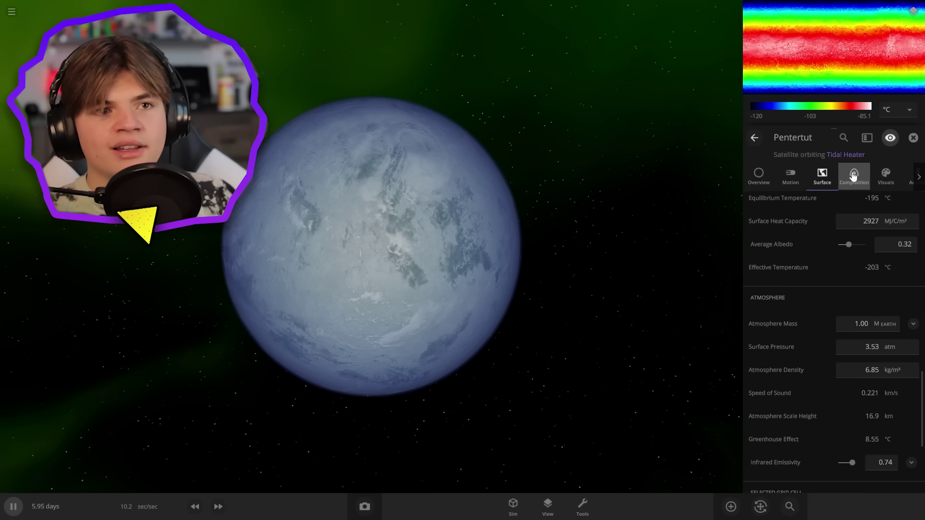
pyautogui.click(581, 53)
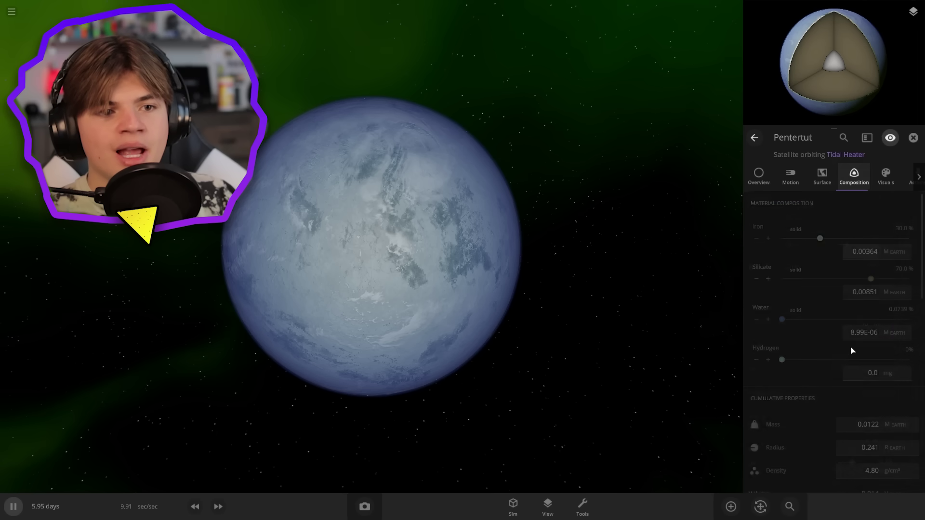
pyautogui.scroll(-5, 836, 342)
pyautogui.scroll(-3, 836, 340)
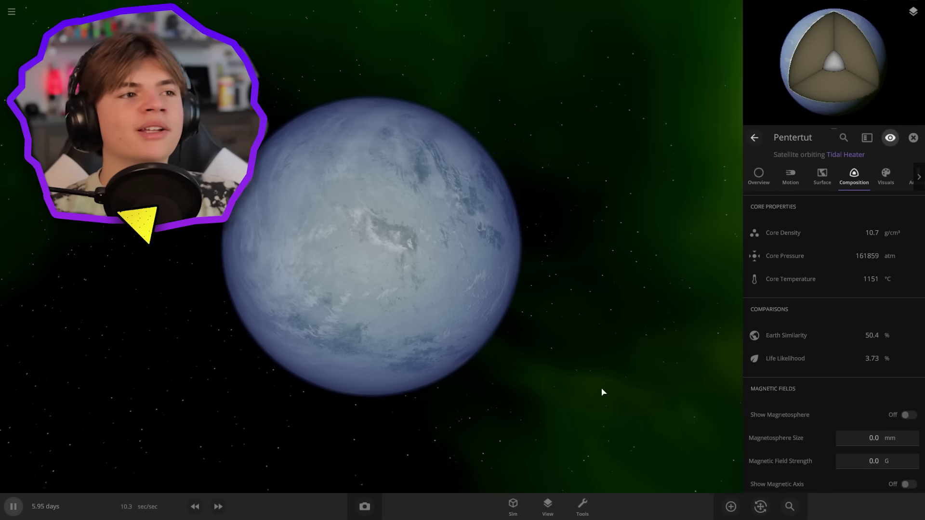
# Inspect the icy moon up close, return to Tidal Heater and open the gas giant's properties.
pyautogui.scroll(4, 603, 392)
pyautogui.moveTo(603, 392); pyautogui.dragTo(640, 381, button='right')
pyautogui.scroll(-3, 510, 364)
pyautogui.scroll(-4, 639, 379)
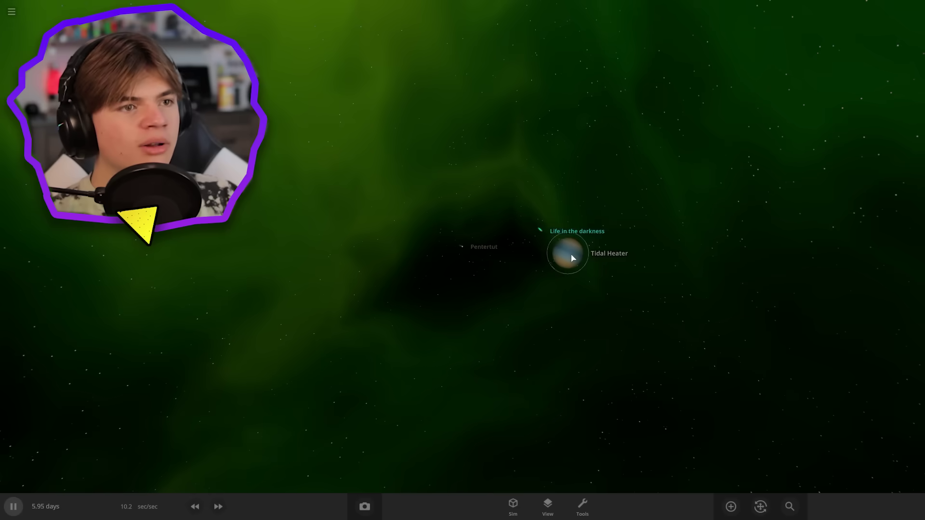
pyautogui.doubleClick(570, 253)
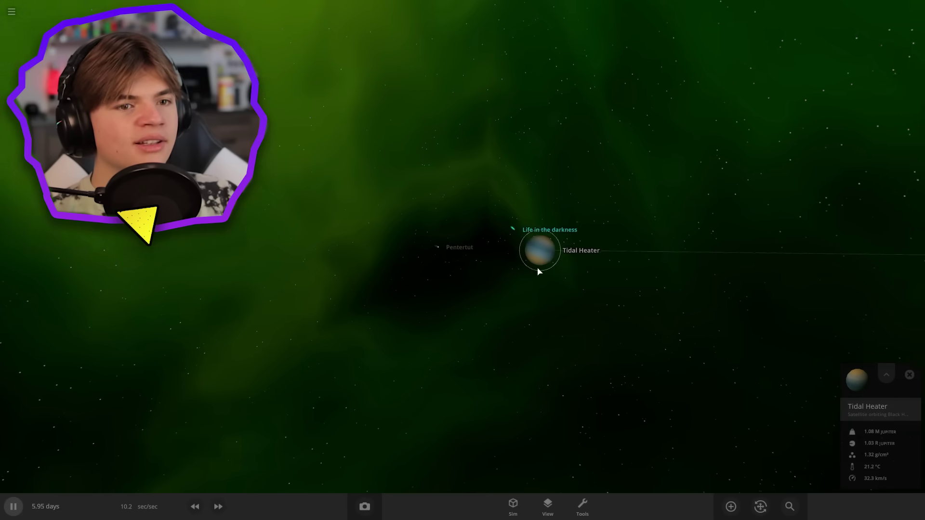
pyautogui.click(519, 247)
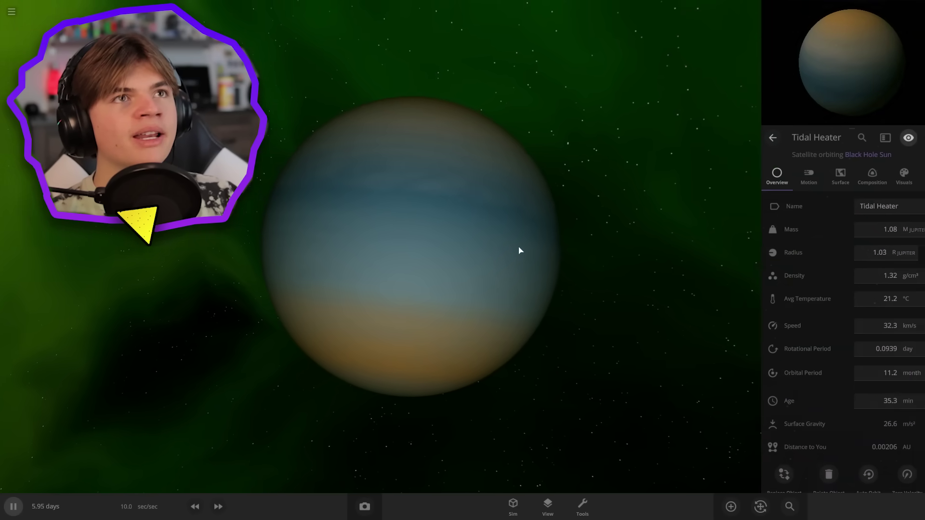
# Add a series of extra white colors to Tidal Heater's custom bands.
pyautogui.click(884, 175)
pyautogui.click(867, 292)
pyautogui.click(868, 293)
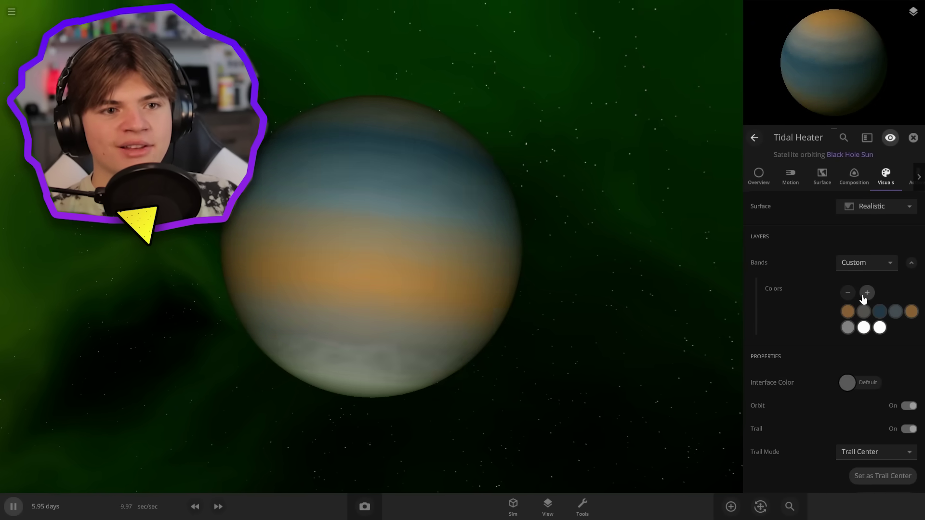
pyautogui.click(867, 293)
pyautogui.click(868, 293)
pyautogui.click(867, 293)
pyautogui.click(867, 292)
pyautogui.click(868, 292)
pyautogui.click(868, 292)
pyautogui.click(868, 293)
pyautogui.click(867, 293)
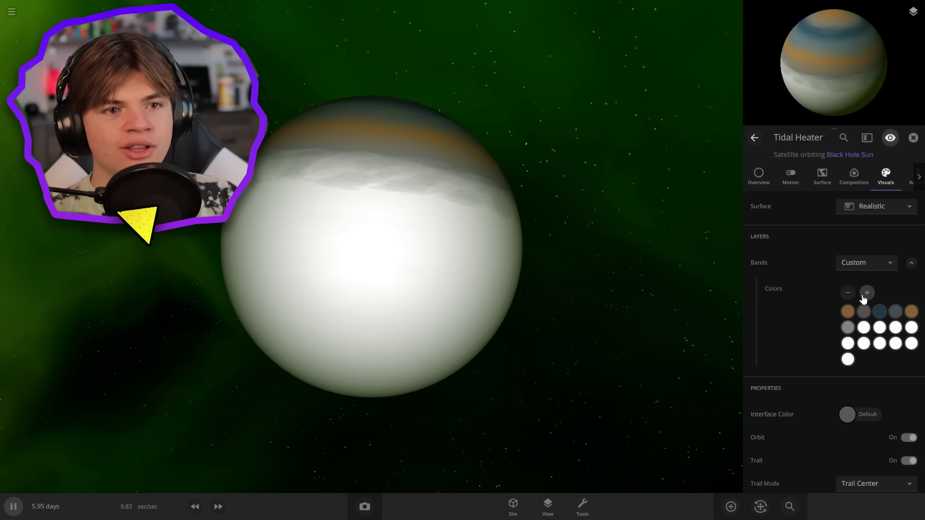
# Extend Tidal Heater's bands to 35 colors and recolor them in a varied mix of black, gray and white.
pyautogui.click(847, 312)
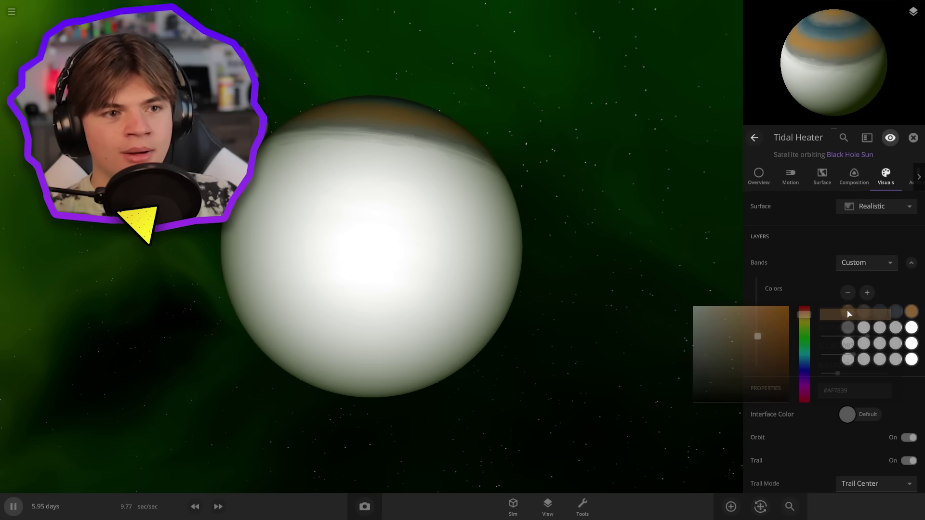
pyautogui.click(606, 347)
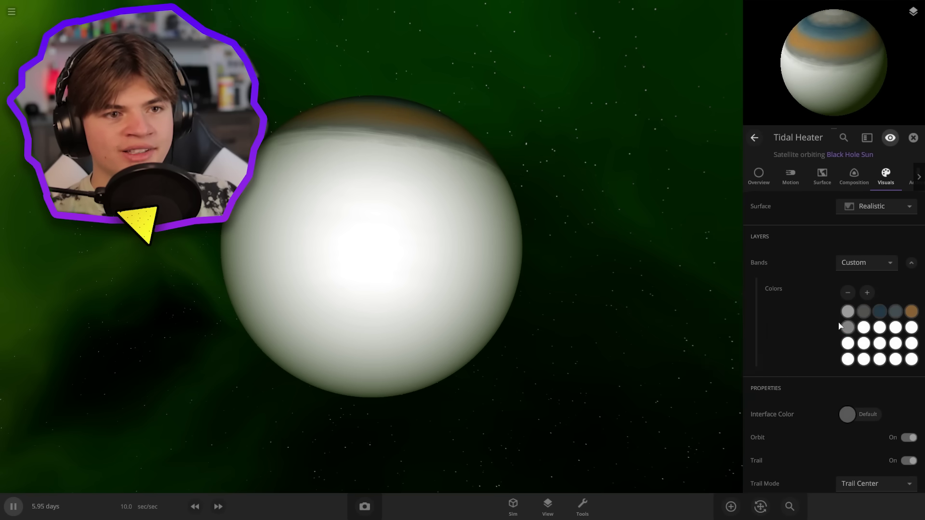
pyautogui.click(866, 293)
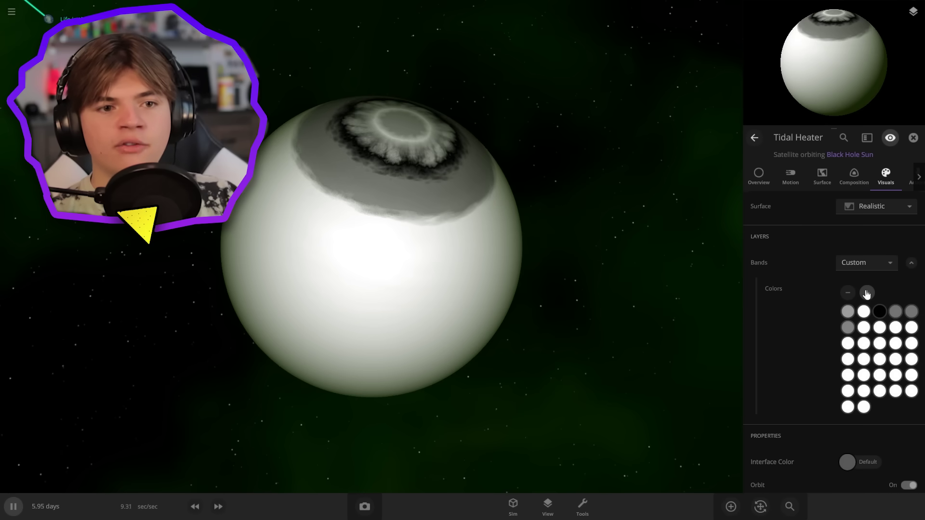
pyautogui.click(860, 329)
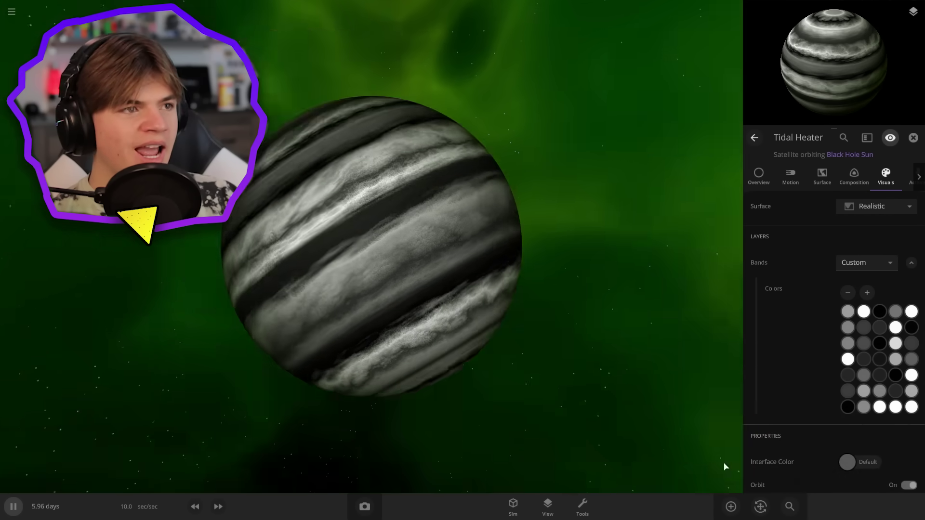
pyautogui.moveTo(724, 466); pyautogui.dragTo(694, 420)
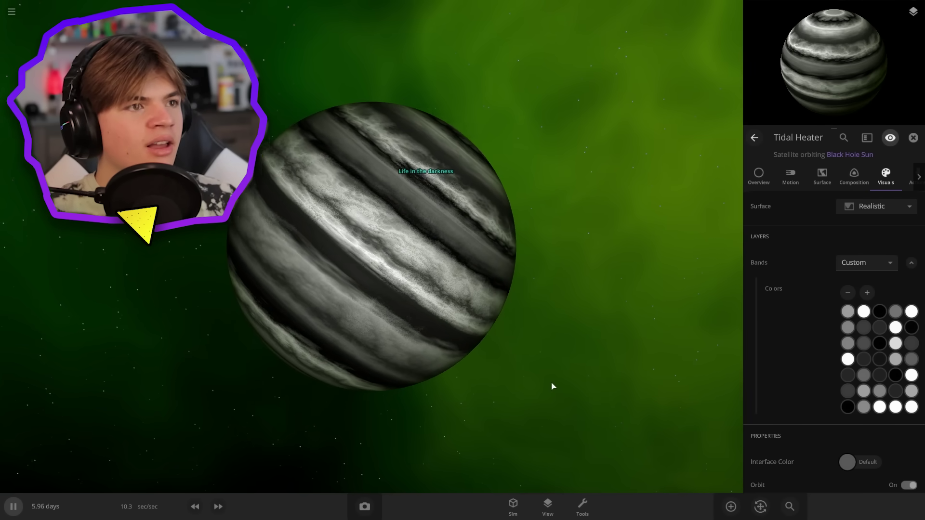
# Switch the view from showing trails to showing the orbits of Tidal Heater's moons.
pyautogui.scroll(-5, 584, 428)
pyautogui.click(548, 506)
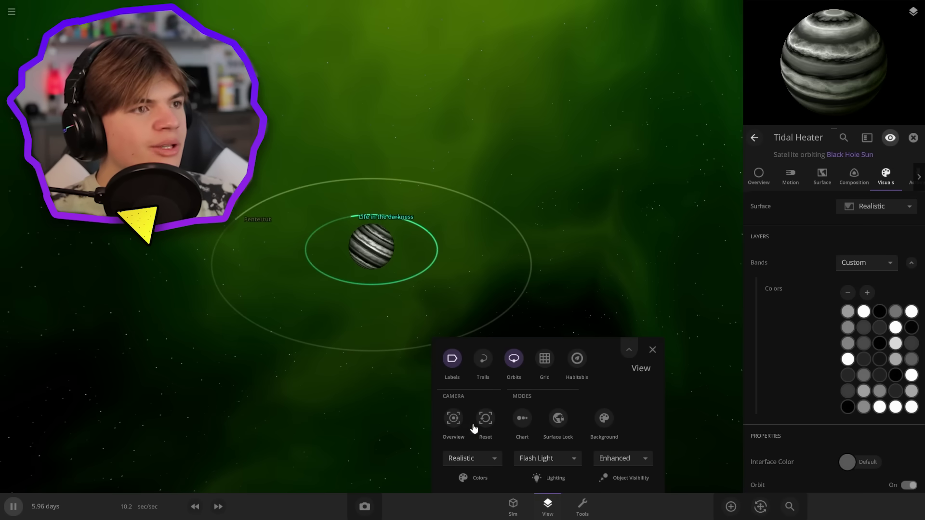
pyautogui.click(647, 357)
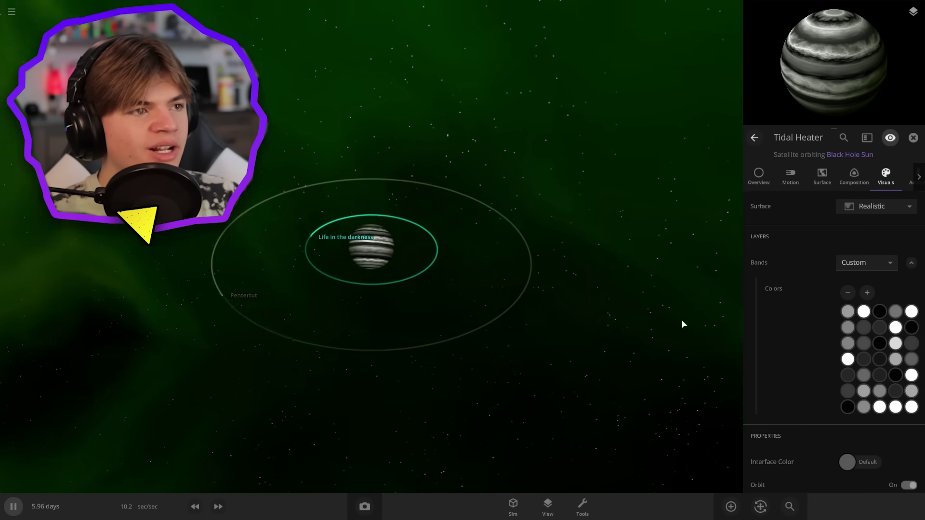
# Add a Ring 2-4 radii particle ring around Tidal Heater with its outer radius narrowed to 0.435 LD.
pyautogui.scroll(5, 683, 322)
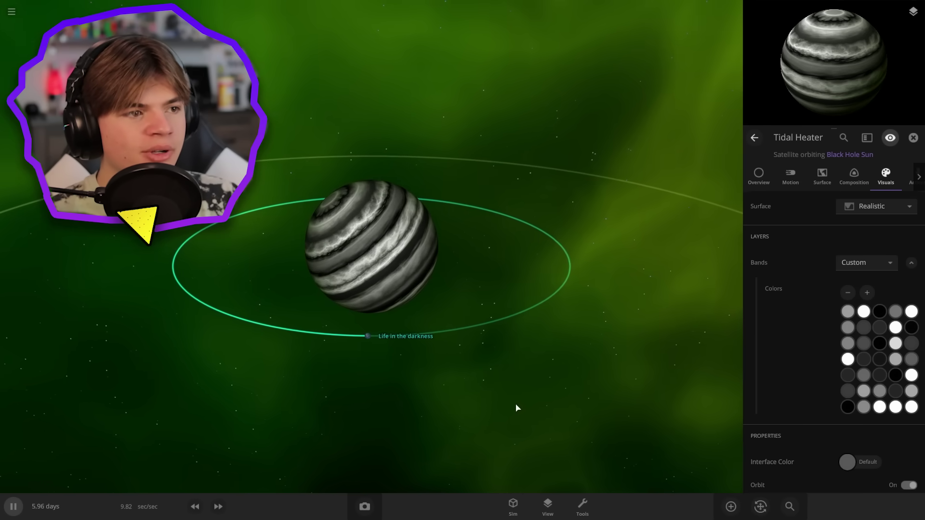
pyautogui.moveTo(518, 408); pyautogui.dragTo(661, 418)
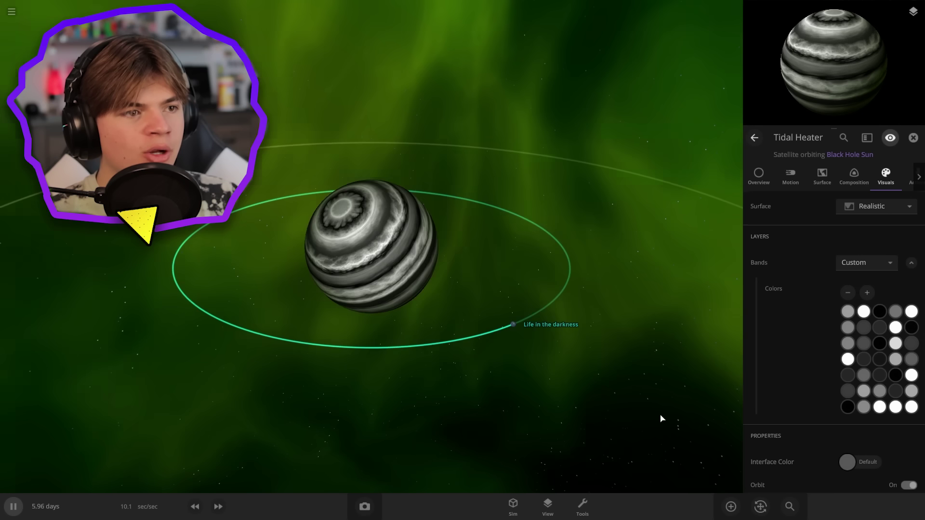
pyautogui.click(726, 513)
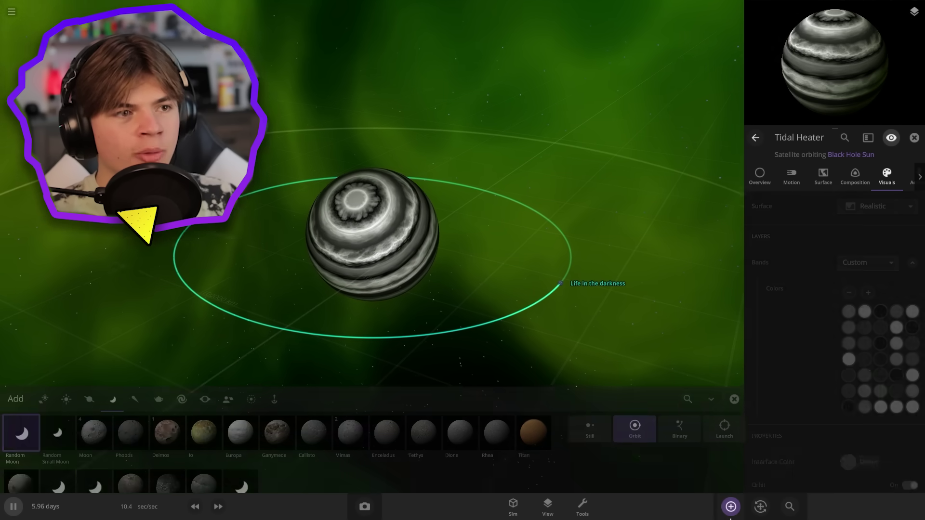
pyautogui.click(253, 371)
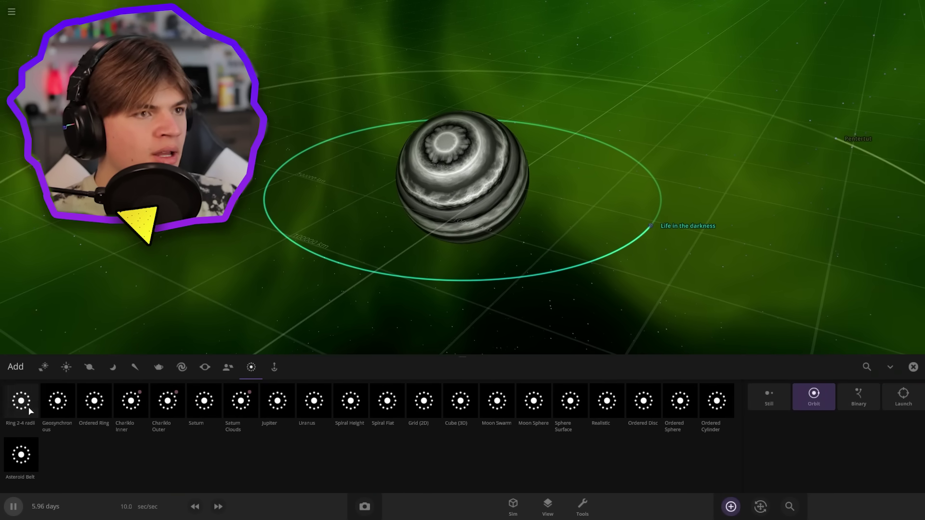
pyautogui.click(433, 170)
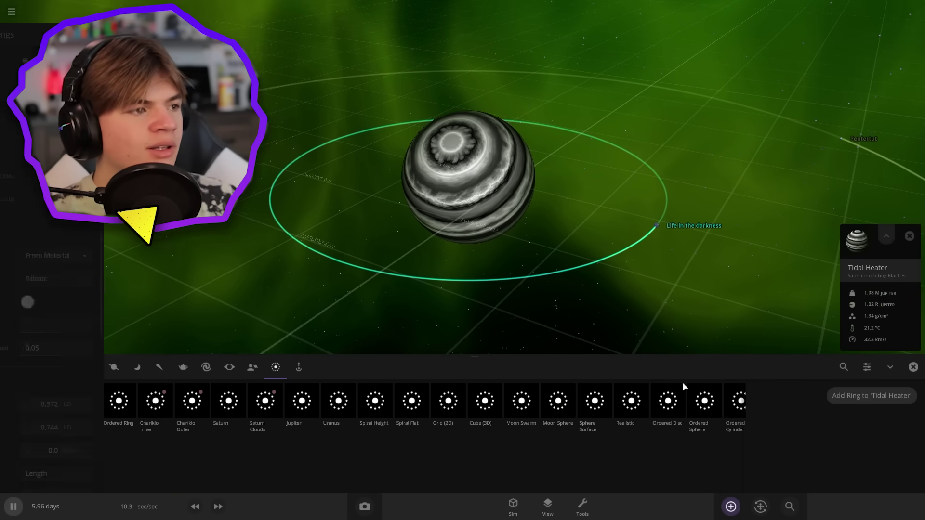
pyautogui.scroll(-3, 71, 224)
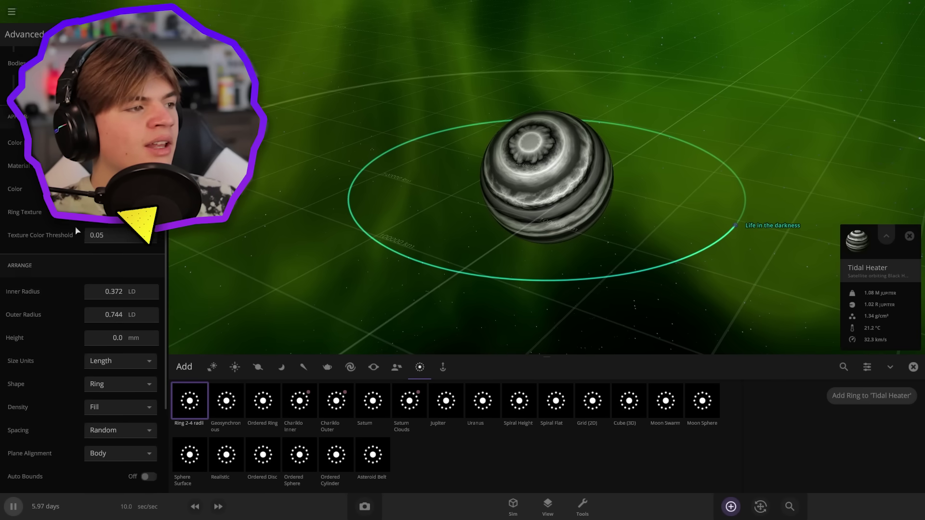
pyautogui.click(111, 313)
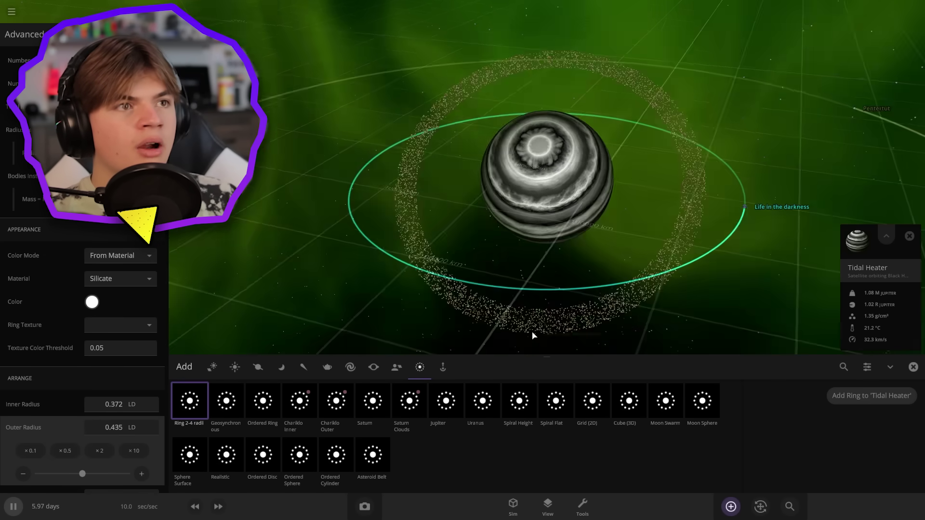
pyautogui.moveTo(532, 334); pyautogui.dragTo(431, 259, button='right')
pyautogui.click(152, 35)
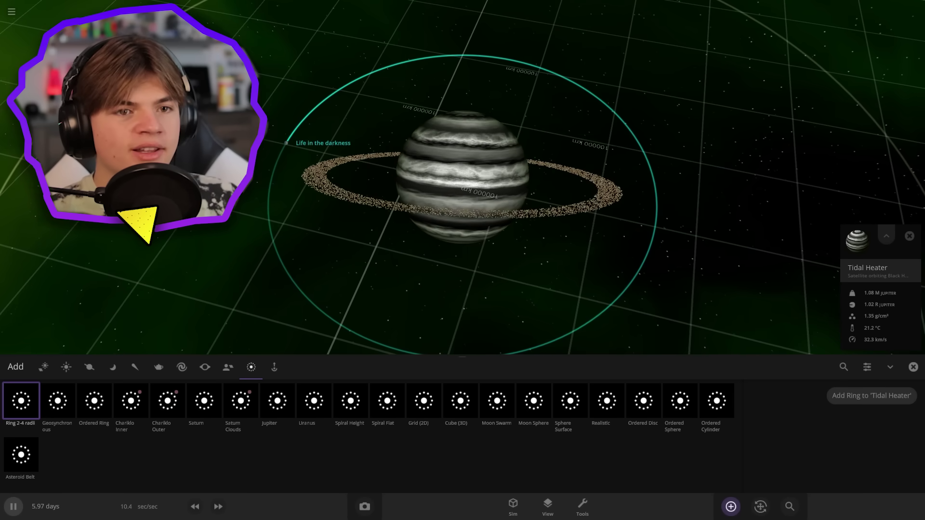
pyautogui.click(913, 367)
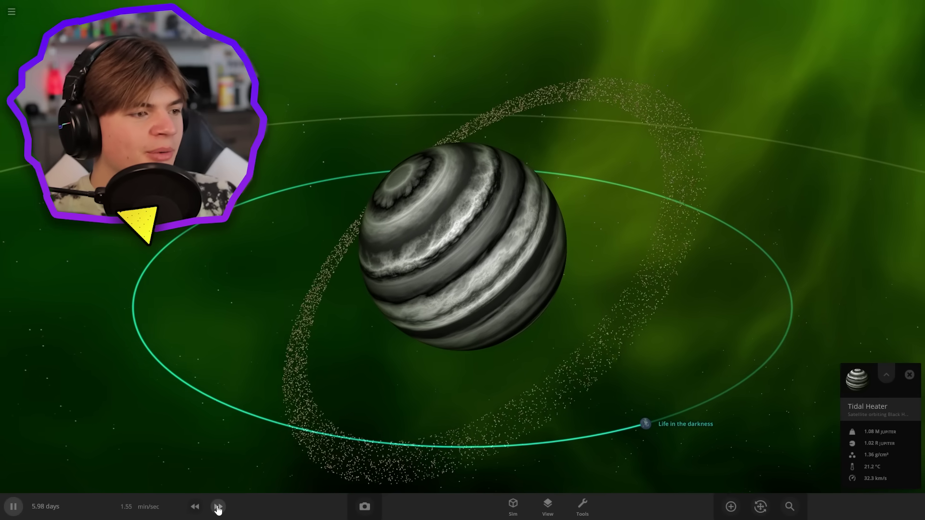
# Speed up the simulation to about 1.6 min/sec and examine Black Hole Sun and the moon Life in the darkness.
pyautogui.click(219, 507)
pyautogui.scroll(-5, 223, 380)
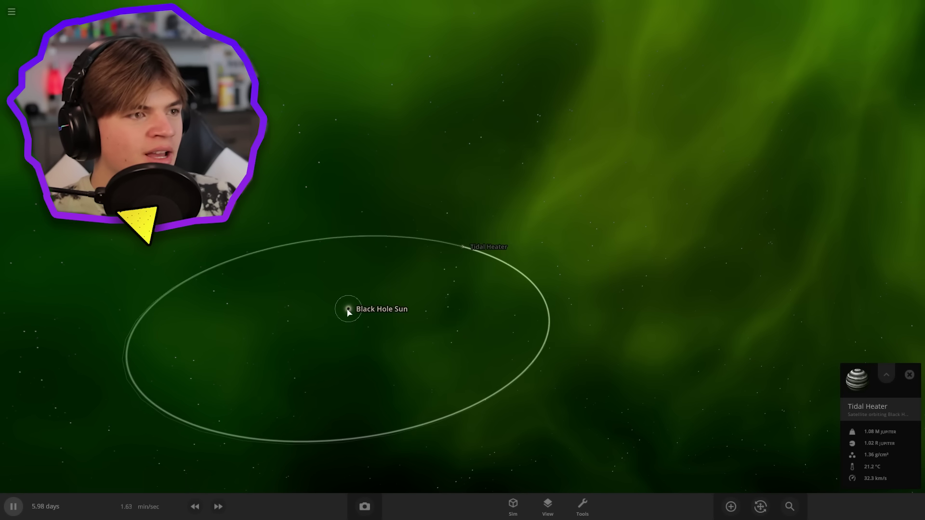
pyautogui.doubleClick(349, 311)
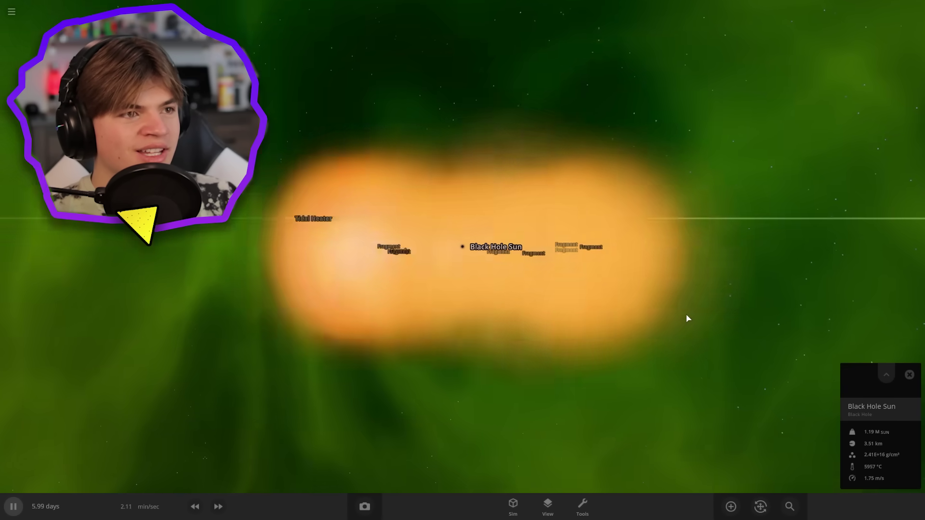
pyautogui.moveTo(687, 318); pyautogui.dragTo(586, 433, button='right')
pyautogui.scroll(-5, 585, 432)
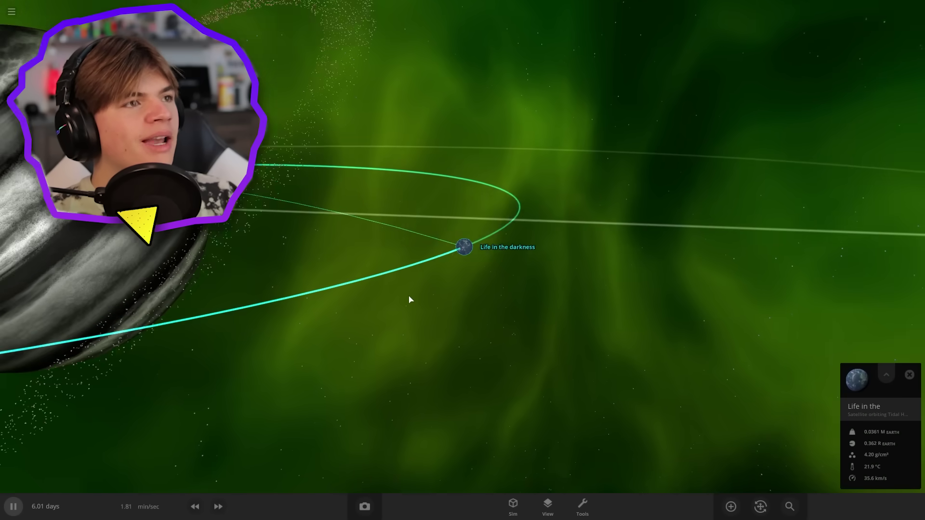
pyautogui.moveTo(409, 300); pyautogui.dragTo(501, 354)
# Add the star Proxima Centauri on a wide orbit around Black Hole Sun, far beyond Tidal Heater's orbit.
pyautogui.scroll(-5, 500, 354)
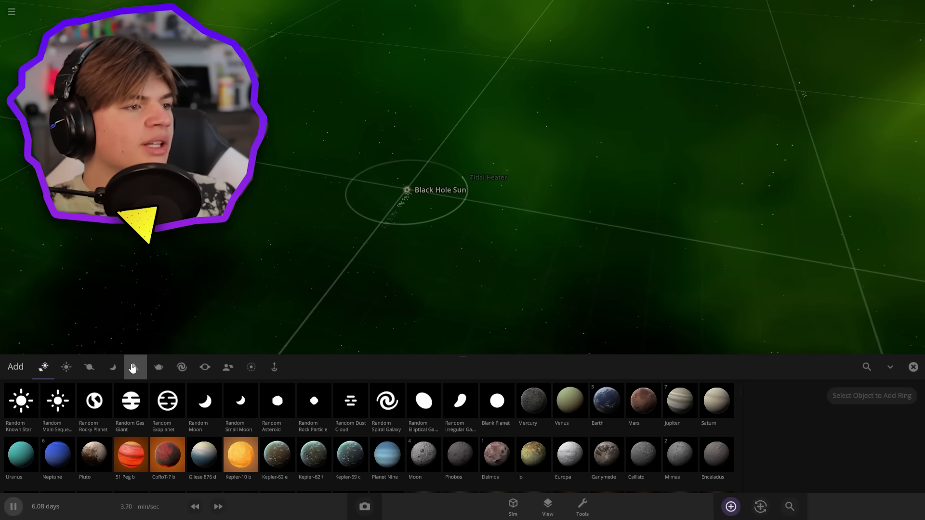
pyautogui.click(70, 373)
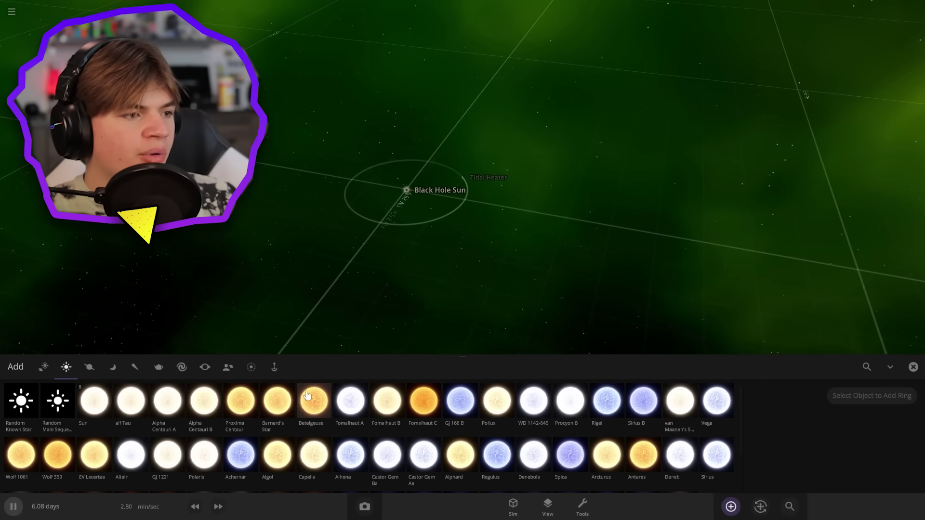
pyautogui.click(818, 395)
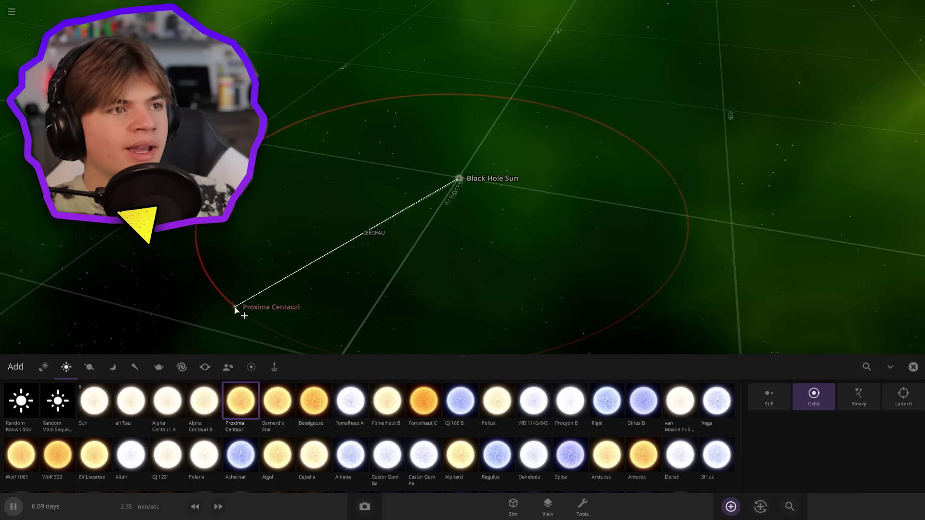
pyautogui.press('Escape')
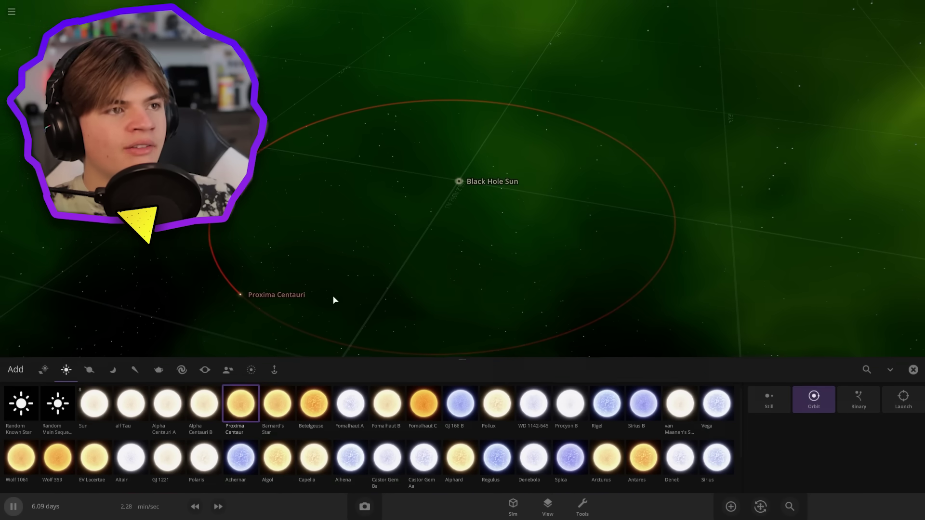
# Hide the object labels while keeping the orbits shown.
pyautogui.moveTo(333, 299); pyautogui.dragTo(357, 343, button='right')
pyautogui.click(547, 504)
pyautogui.click(452, 359)
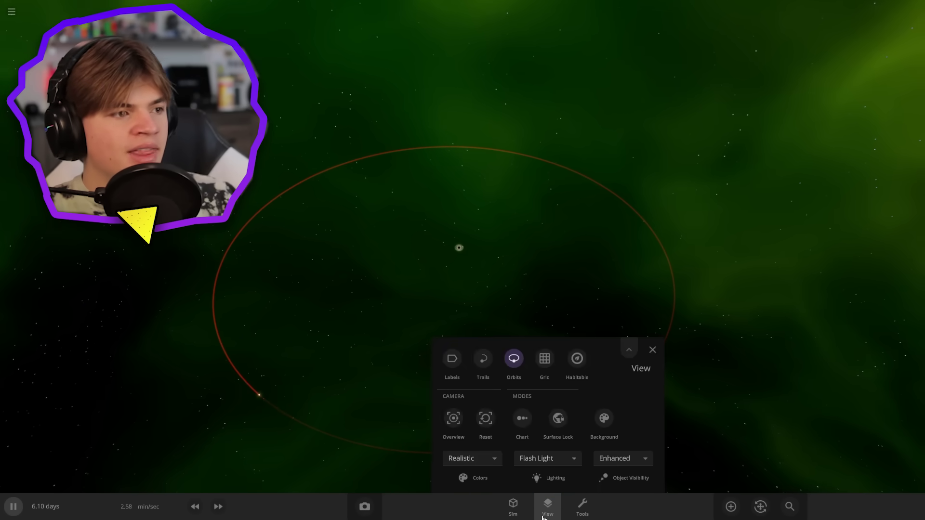
# Focus on Proxima Centauri up close and turn on the habitable zone display.
pyautogui.click(250, 401)
pyautogui.doubleClick(261, 398)
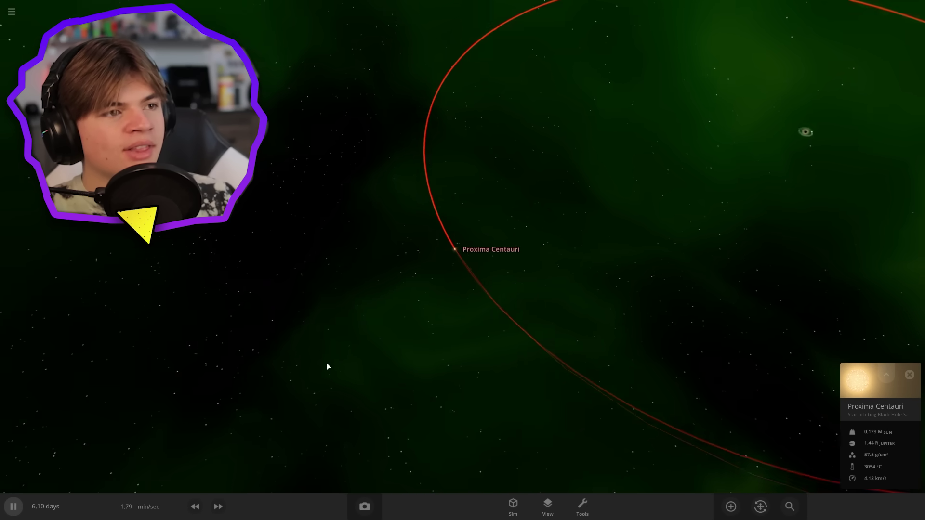
pyautogui.scroll(-15, 261, 362)
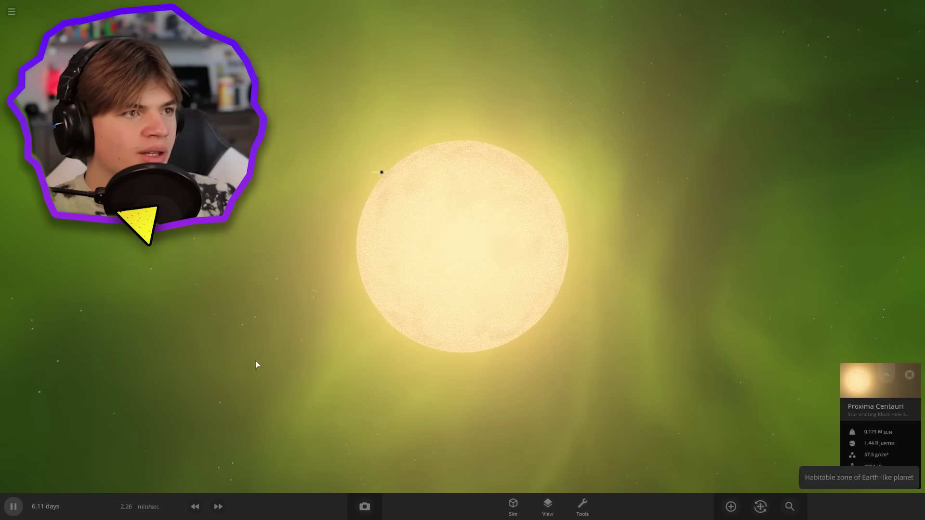
pyautogui.moveTo(267, 353); pyautogui.dragTo(319, 287, button='right')
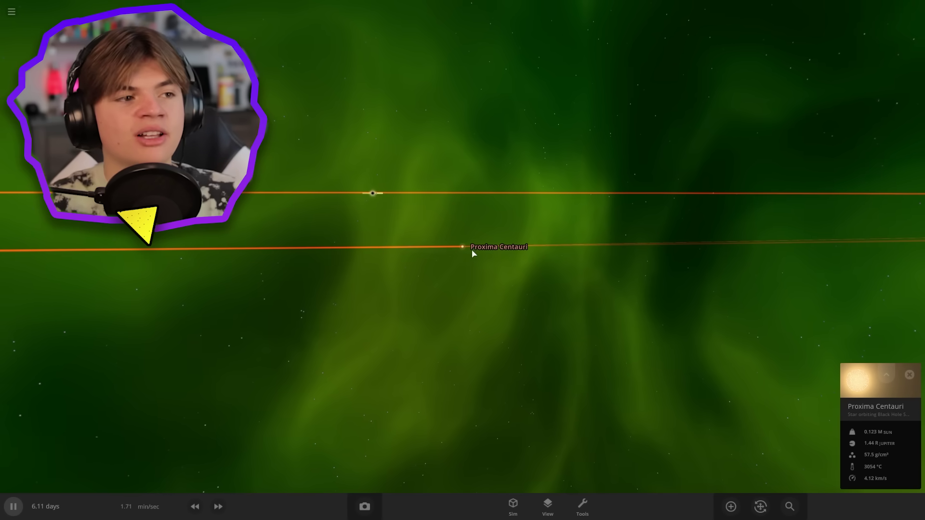
# Add a planet on a close orbit around Proxima Centauri, using the habitable zone as a guide.
pyautogui.scroll(10, 527, 386)
pyautogui.moveTo(473, 253); pyautogui.dragTo(554, 397, button='right')
pyautogui.click(731, 506)
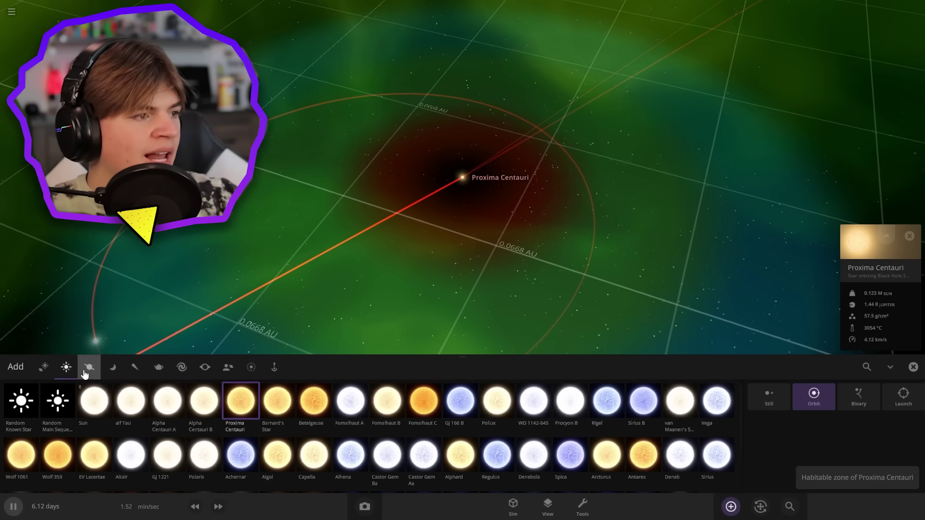
pyautogui.click(89, 367)
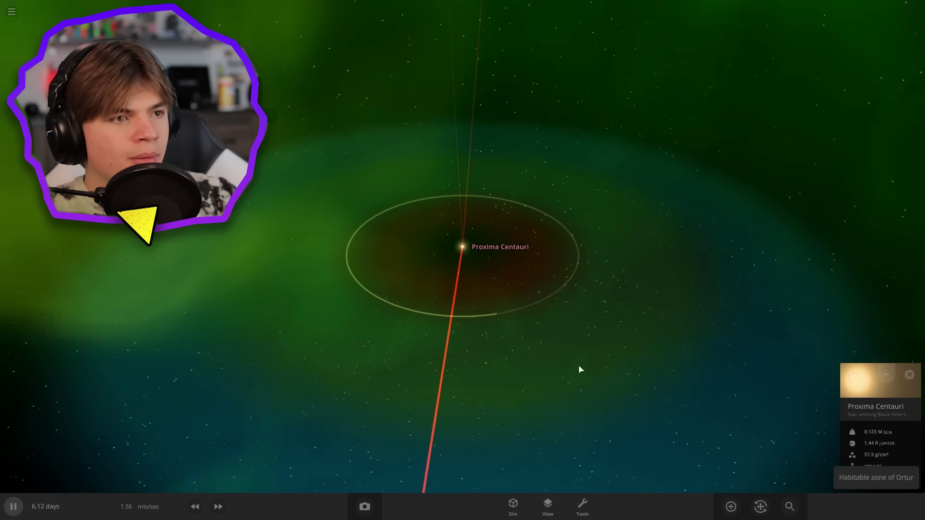
# Hide the habitable zone display and raise the mass of the planet Venax to 0.849 Earth masses.
pyautogui.moveTo(581, 370); pyautogui.dragTo(677, 424, button='right')
pyautogui.click(554, 517)
pyautogui.click(577, 275)
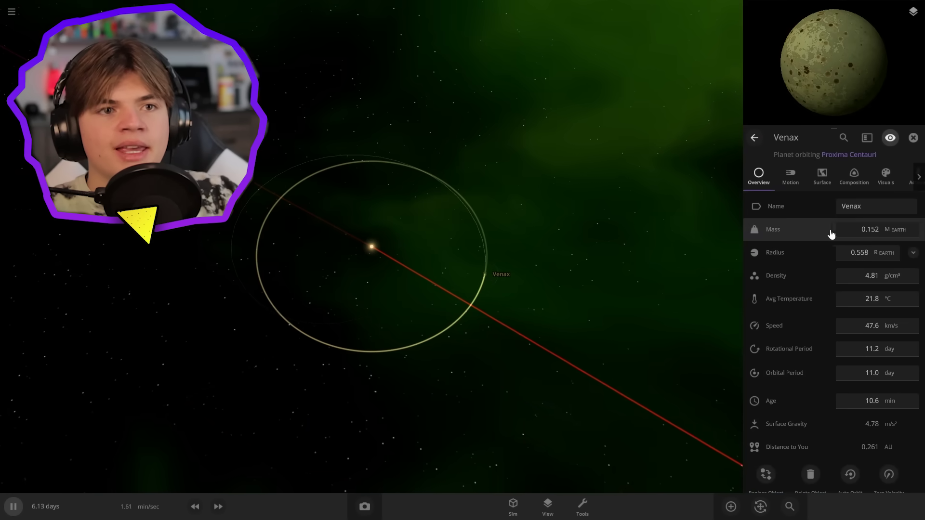
pyautogui.click(843, 233)
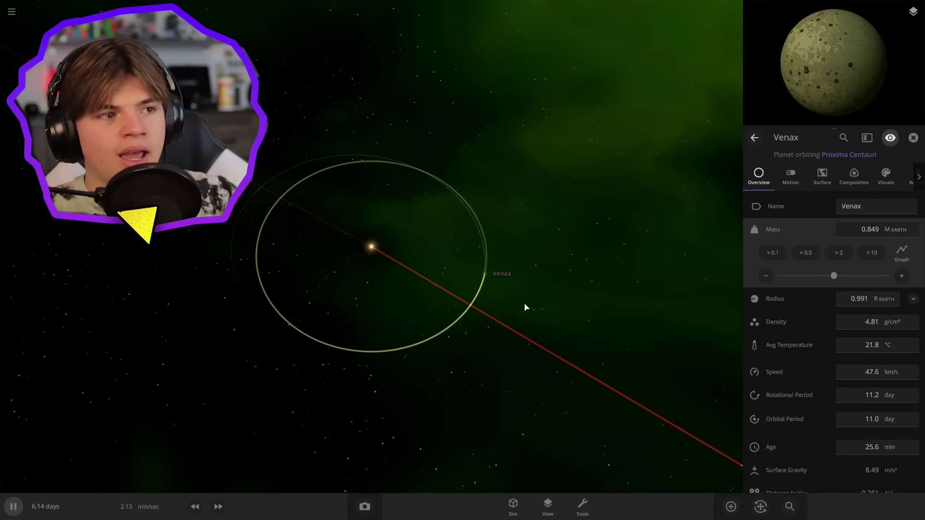
# Focus on Venax and flood its surface with water up to a sea level of 2.98 km.
pyautogui.scroll(5, 525, 307)
pyautogui.moveTo(526, 307); pyautogui.dragTo(596, 269, button='right')
pyautogui.scroll(-3, 595, 265)
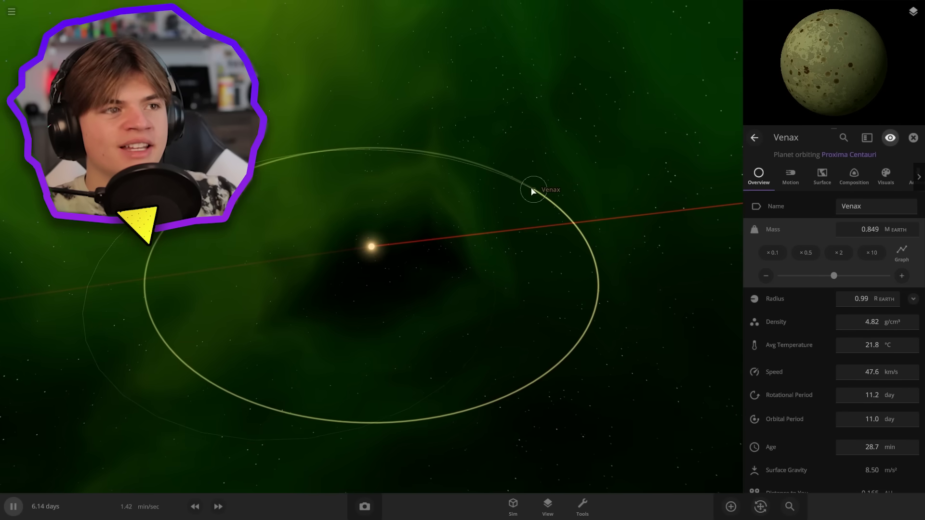
pyautogui.doubleClick(531, 188)
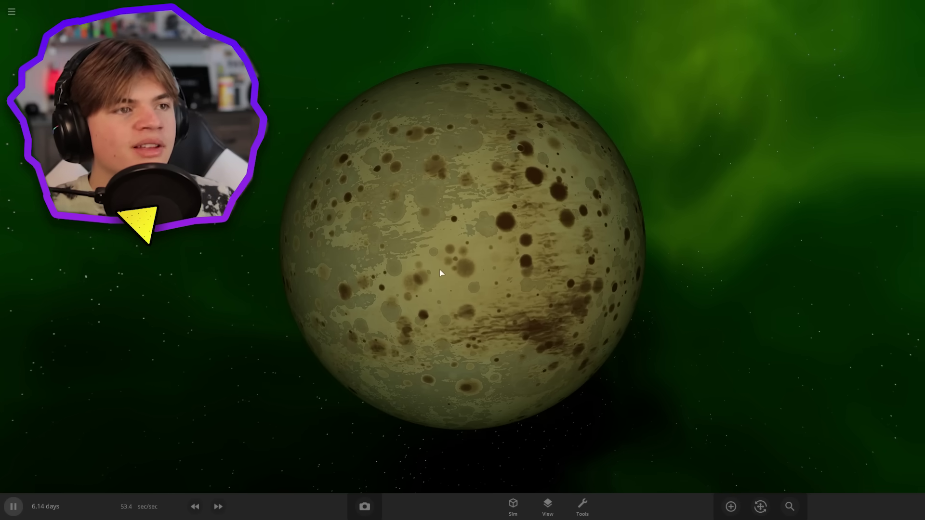
pyautogui.click(441, 278)
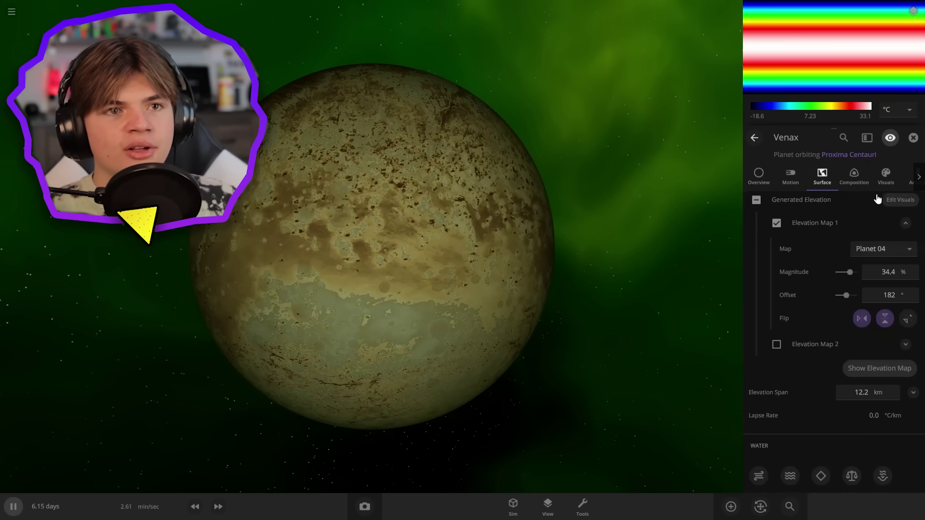
pyautogui.click(881, 185)
pyautogui.click(832, 178)
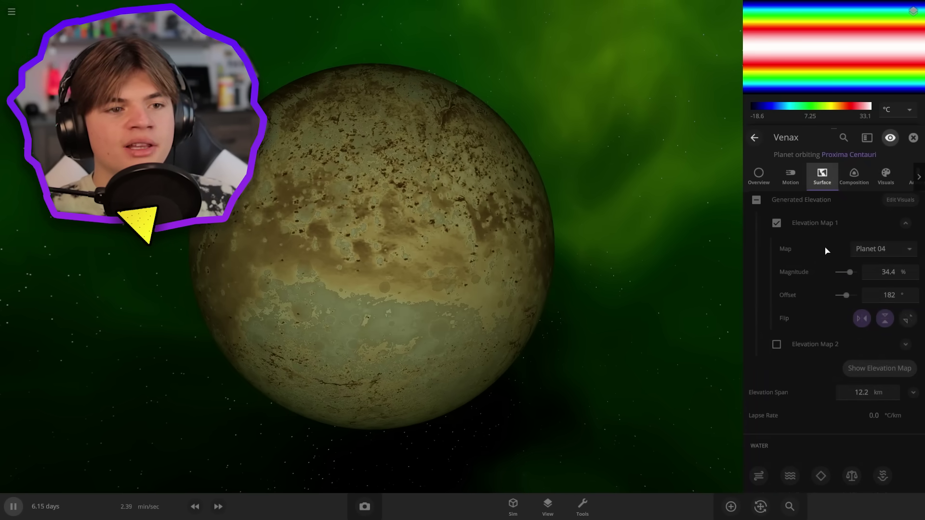
pyautogui.scroll(-5, 825, 265)
pyautogui.moveTo(837, 298); pyautogui.dragTo(838, 295)
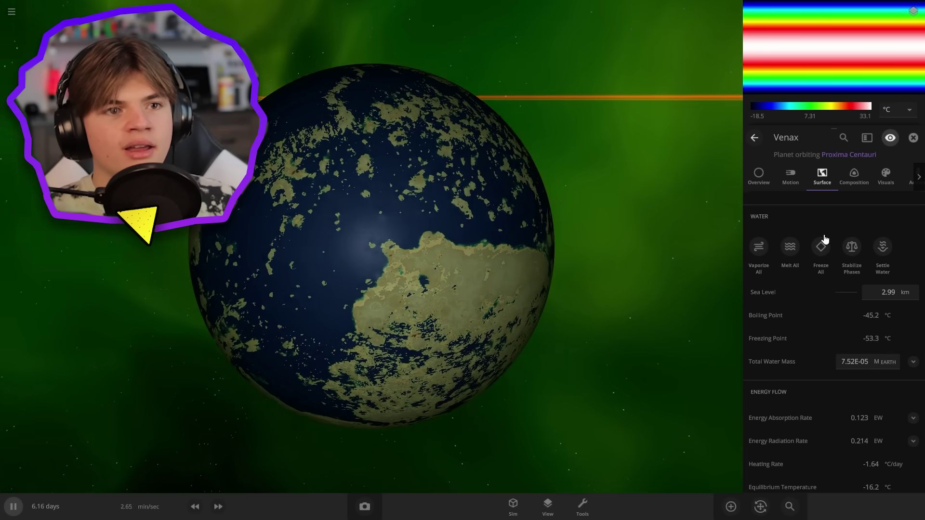
pyautogui.scroll(2, 838, 389)
pyautogui.click(841, 390)
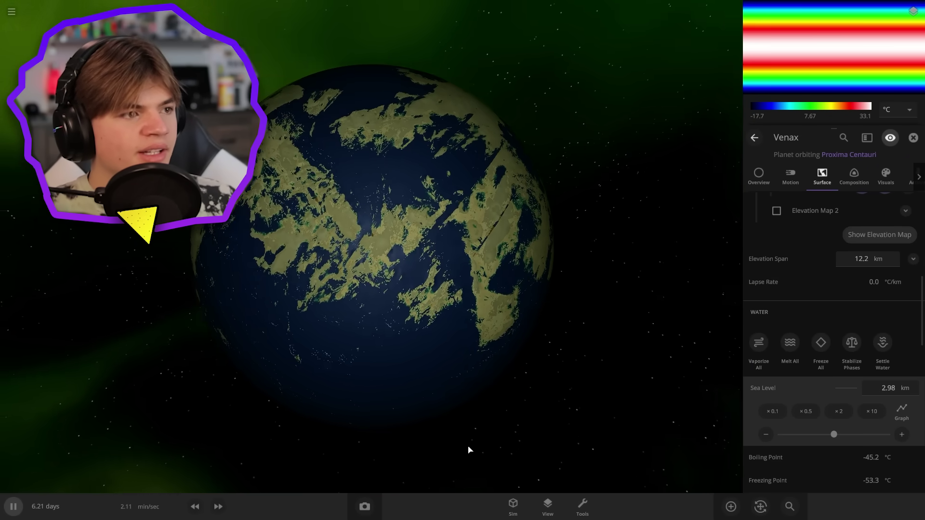
# Inspect Venax's oceans and continents from several sides and give the planet an atmosphere with clouds.
pyautogui.moveTo(470, 451); pyautogui.dragTo(630, 330)
pyautogui.scroll(3, 630, 330)
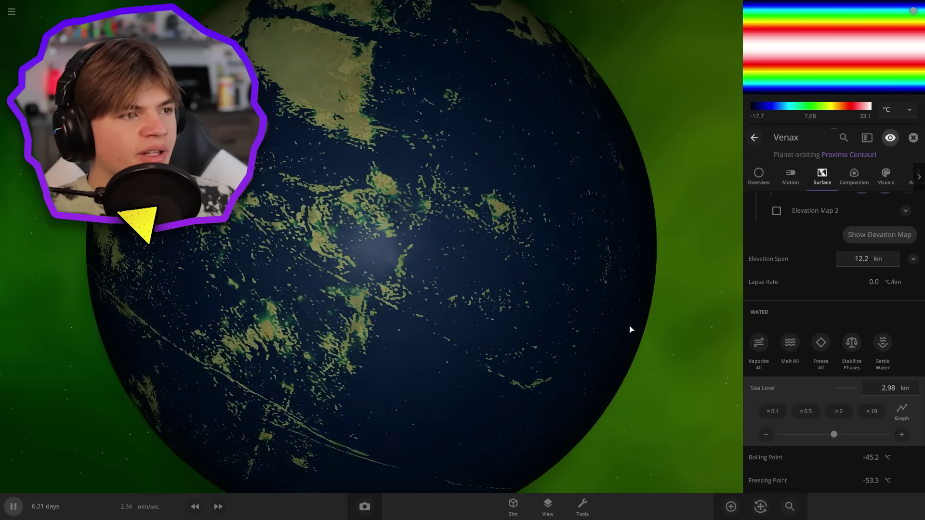
pyautogui.scroll(-5, 630, 330)
pyautogui.moveTo(183, 347); pyautogui.dragTo(416, 492)
pyautogui.scroll(2, 598, 392)
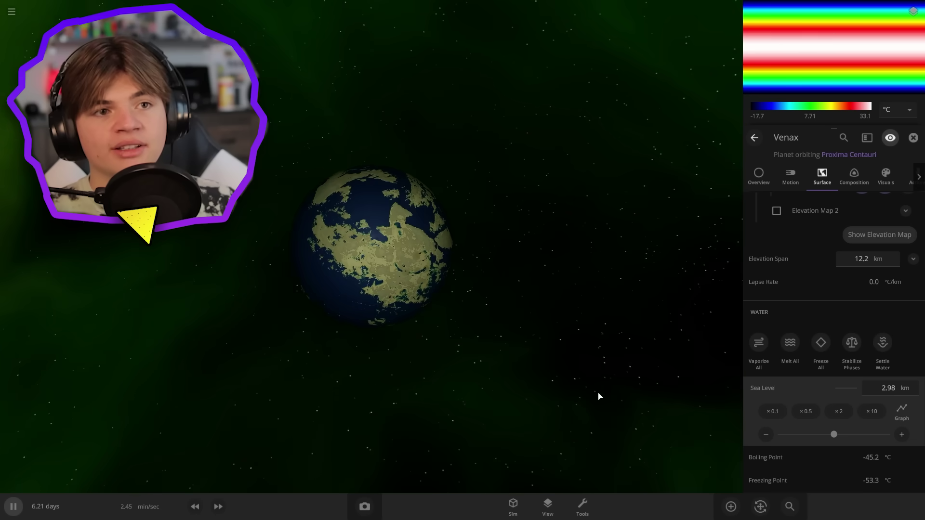
pyautogui.click(886, 176)
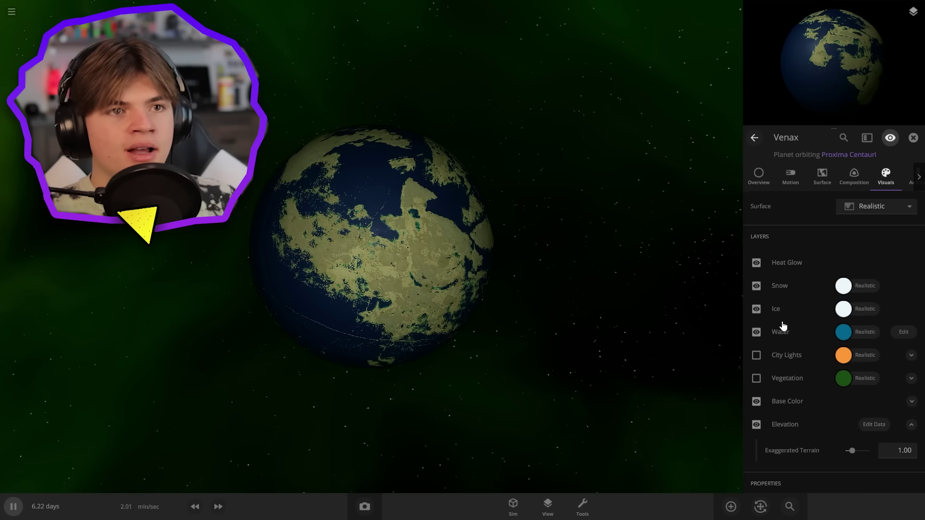
pyautogui.click(818, 178)
pyautogui.scroll(3, 649, 343)
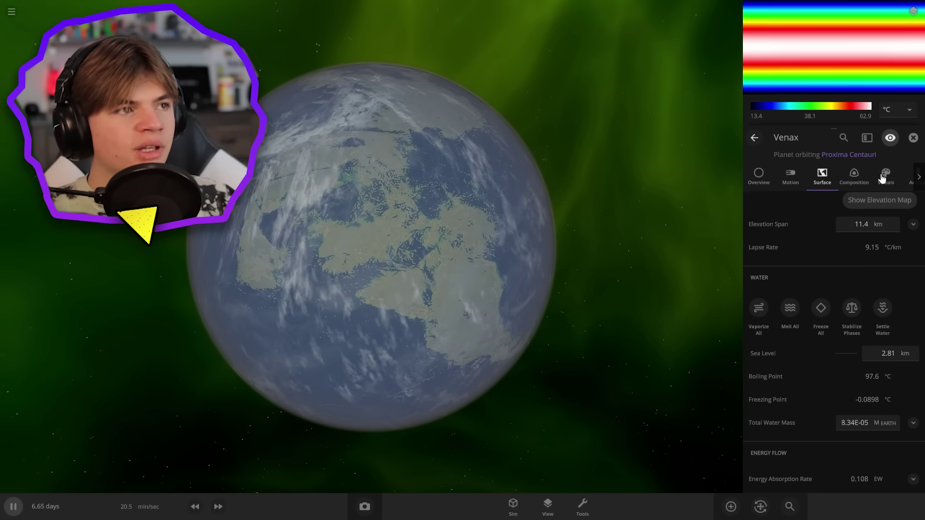
# Recolour Venax's base surface with custom elevation colours, giving the high terrain a bright green.
pyautogui.click(884, 178)
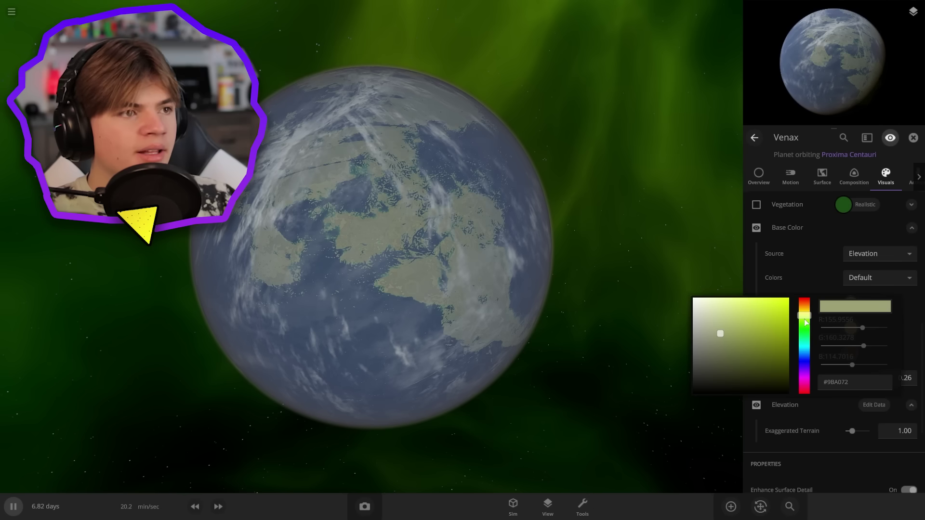
pyautogui.moveTo(805, 318); pyautogui.dragTo(806, 331)
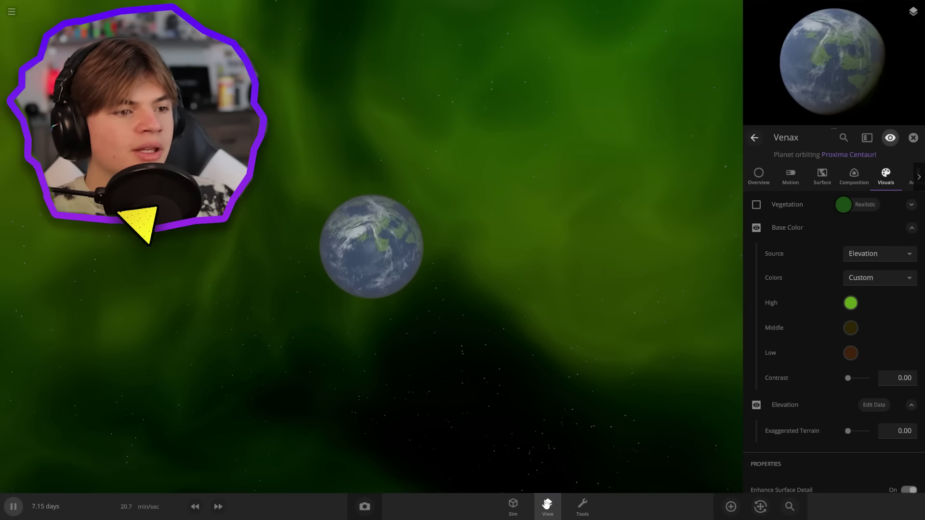
# Switch the view's lighting to Realistic and look at the starlit side of Venax.
pyautogui.click(548, 506)
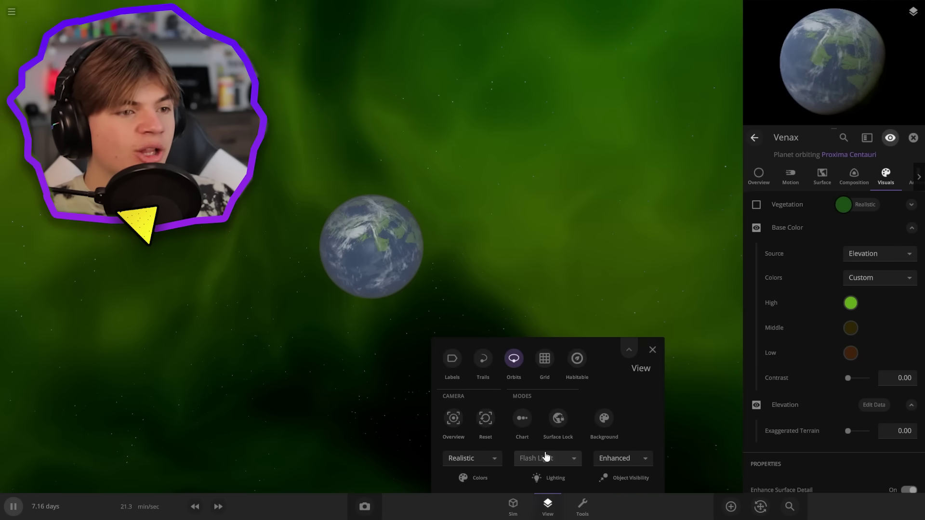
pyautogui.click(551, 459)
pyautogui.click(533, 388)
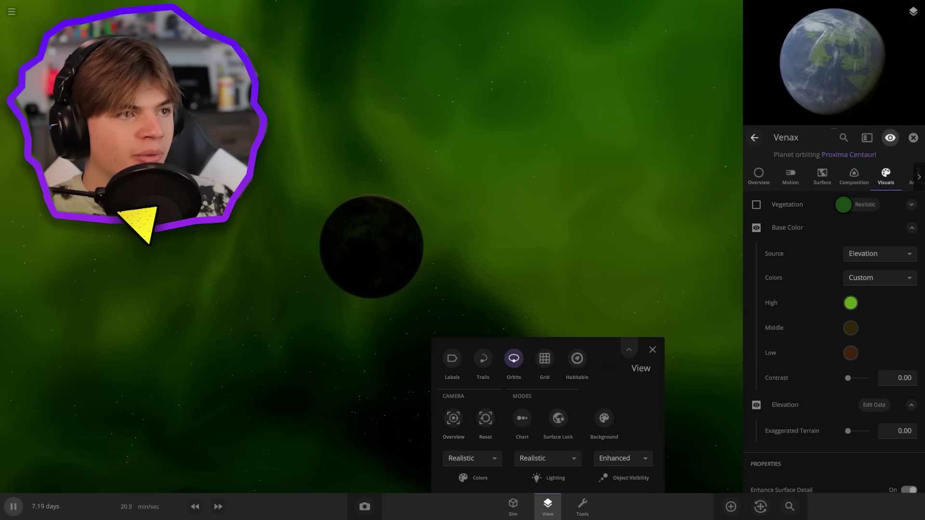
pyautogui.click(652, 350)
pyautogui.moveTo(728, 390); pyautogui.dragTo(533, 320, button='right')
pyautogui.scroll(4, 533, 320)
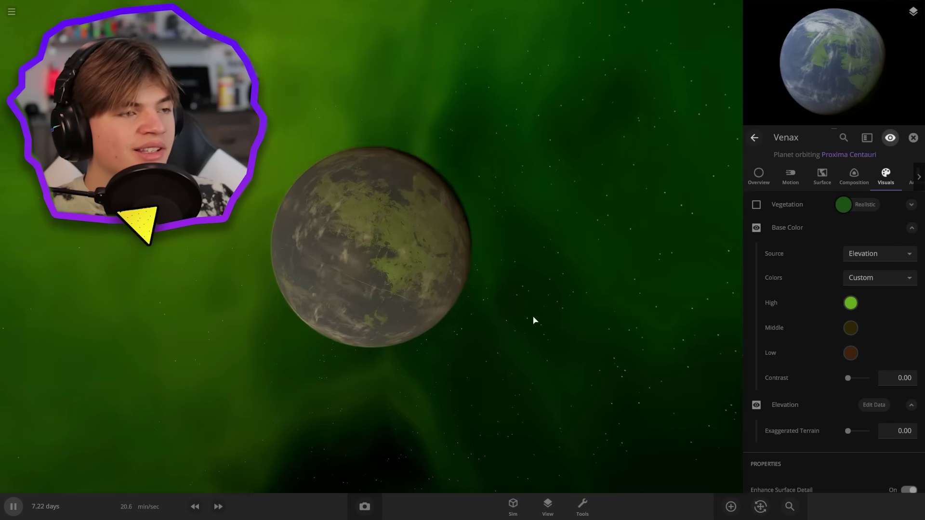
# Examine the companion star's wide orbit around Black Hole Sun and the orbit paths close to the black hole.
pyautogui.scroll(-4, 539, 316)
pyautogui.scroll(-5, 530, 322)
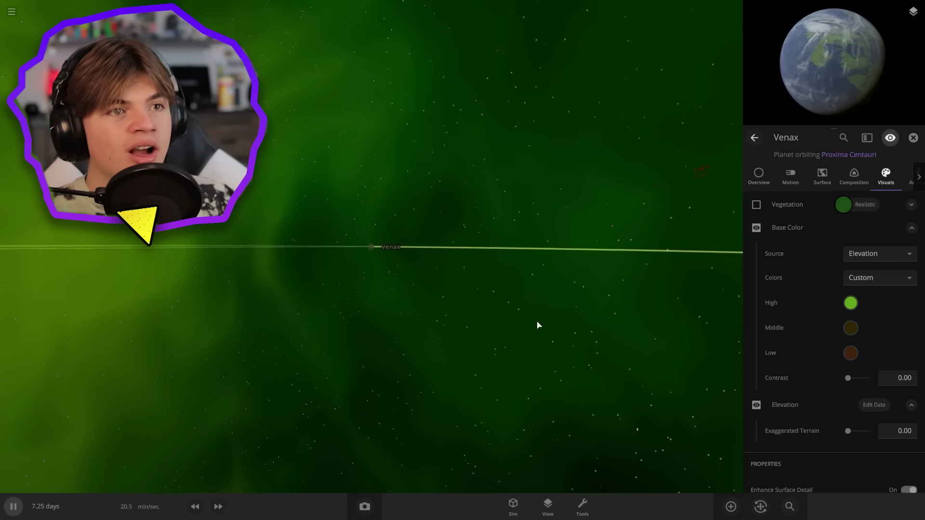
pyautogui.scroll(-5, 539, 326)
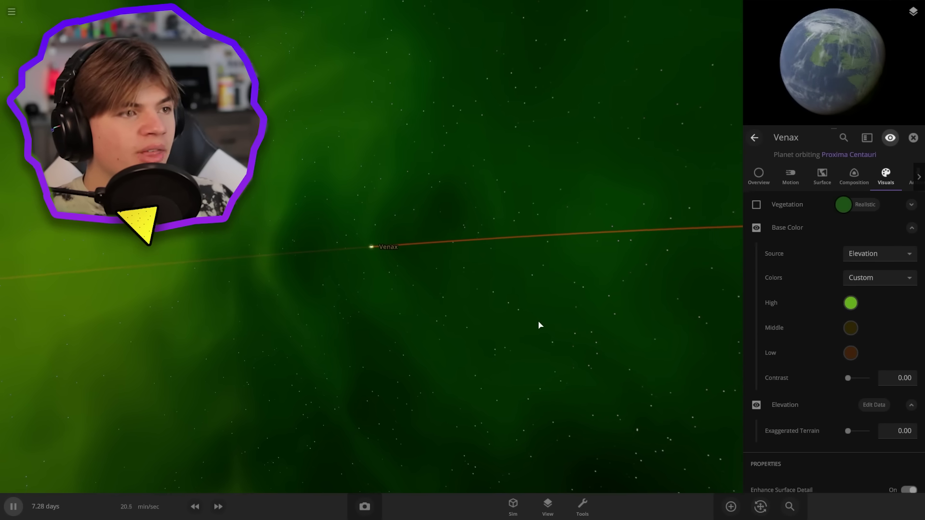
pyautogui.scroll(-3, 540, 326)
pyautogui.moveTo(539, 311); pyautogui.dragTo(505, 405, button='right')
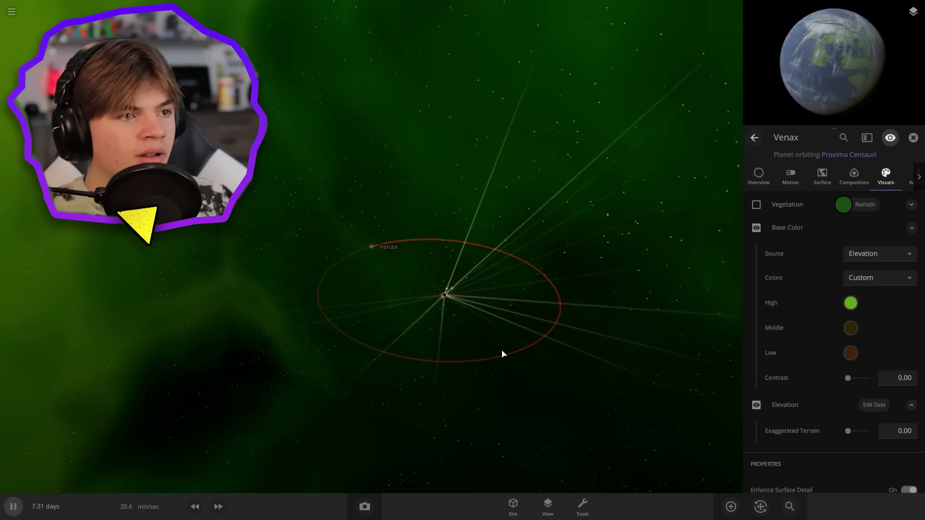
pyautogui.press('space')
pyautogui.click(444, 303)
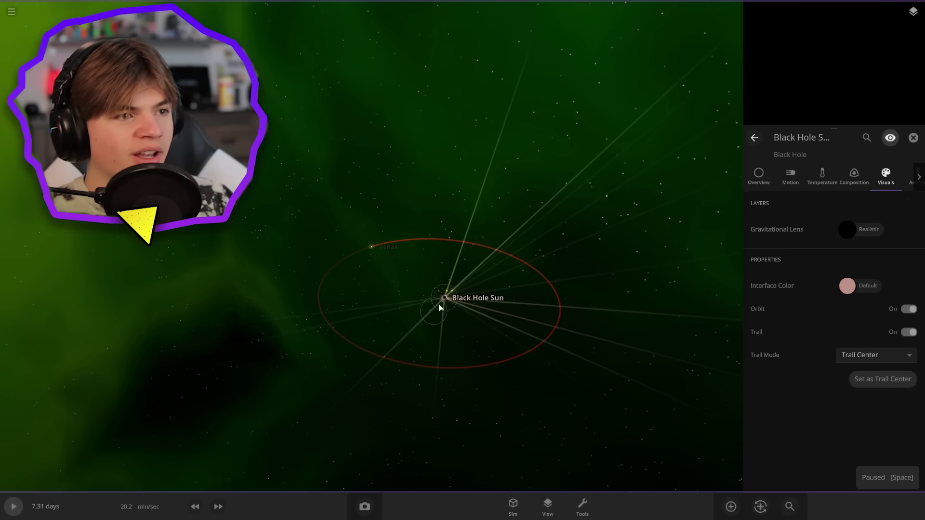
pyautogui.click(457, 298)
pyautogui.press('space')
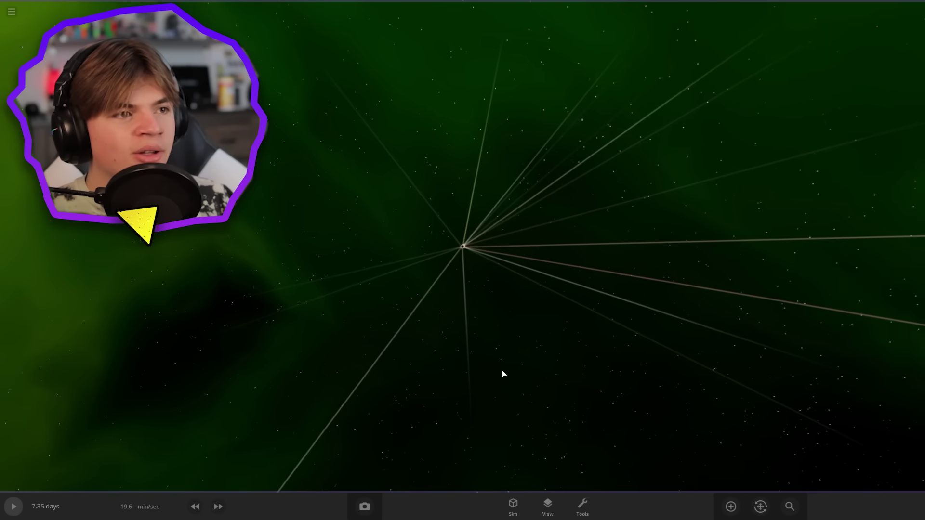
pyautogui.scroll(10, 502, 374)
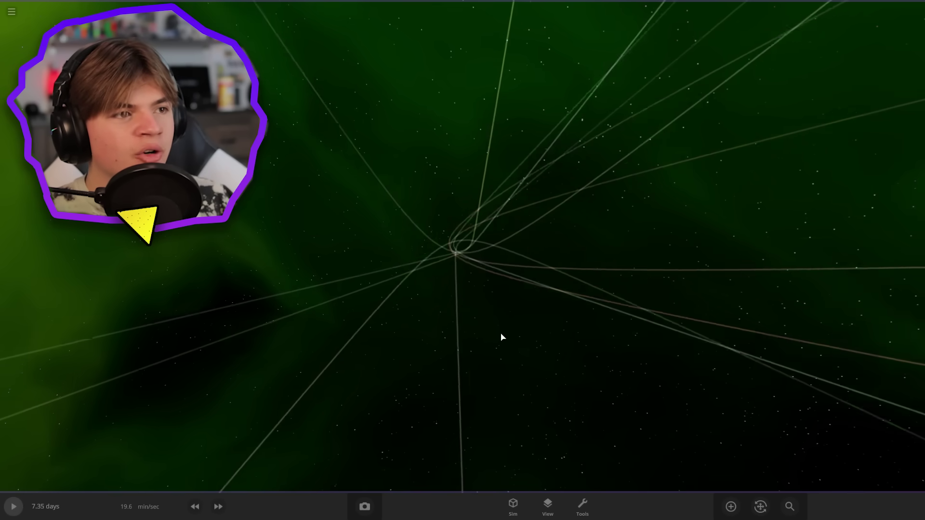
pyautogui.moveTo(493, 330); pyautogui.dragTo(541, 289)
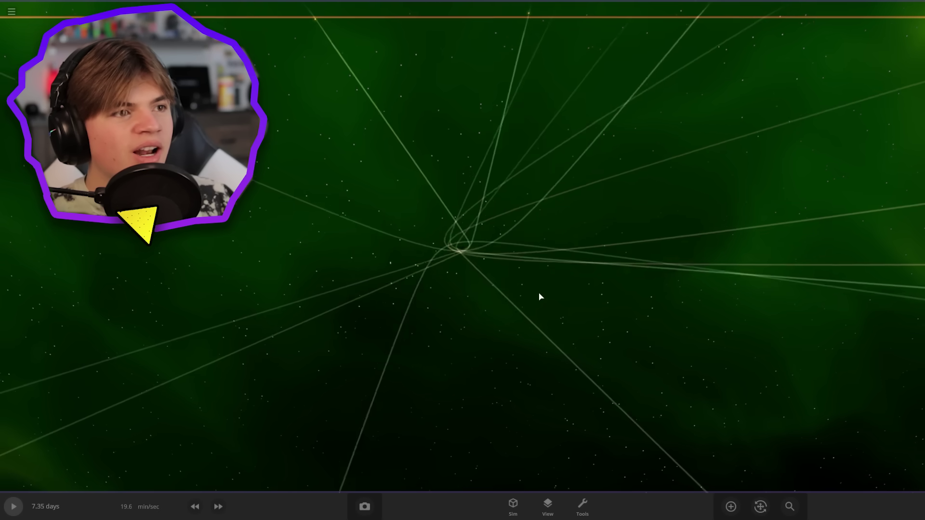
pyautogui.press('space')
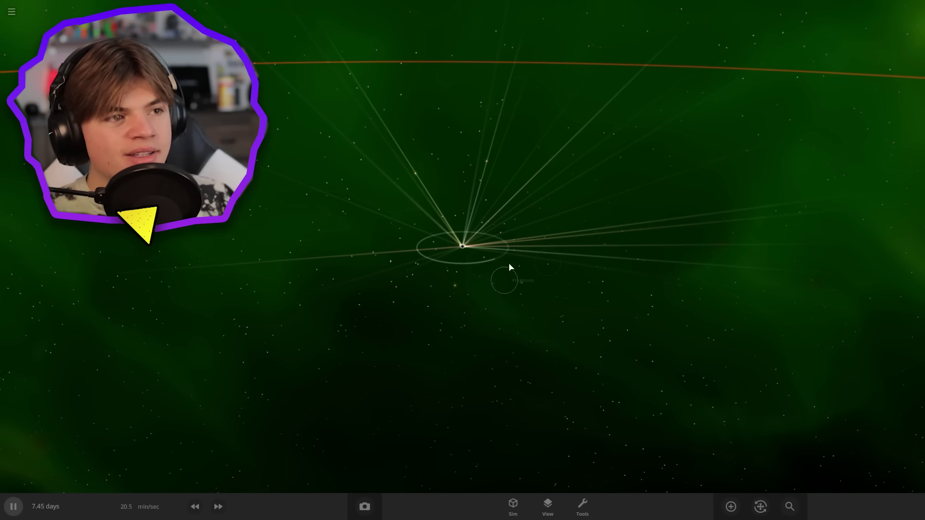
# Focus on Tidal Heater and its moon Life in the darkness, pause the simulation and hide the orbit lines.
pyautogui.doubleClick(495, 264)
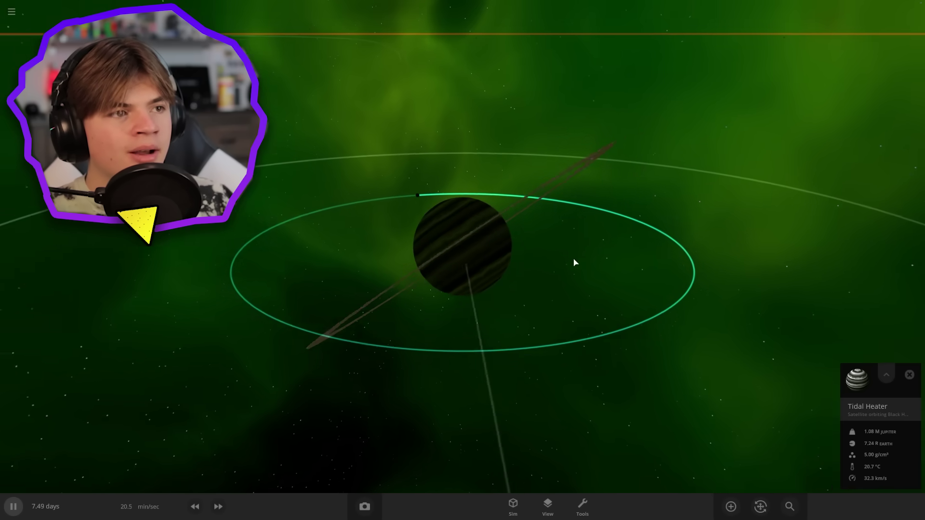
pyautogui.moveTo(573, 259); pyautogui.dragTo(642, 263, button='right')
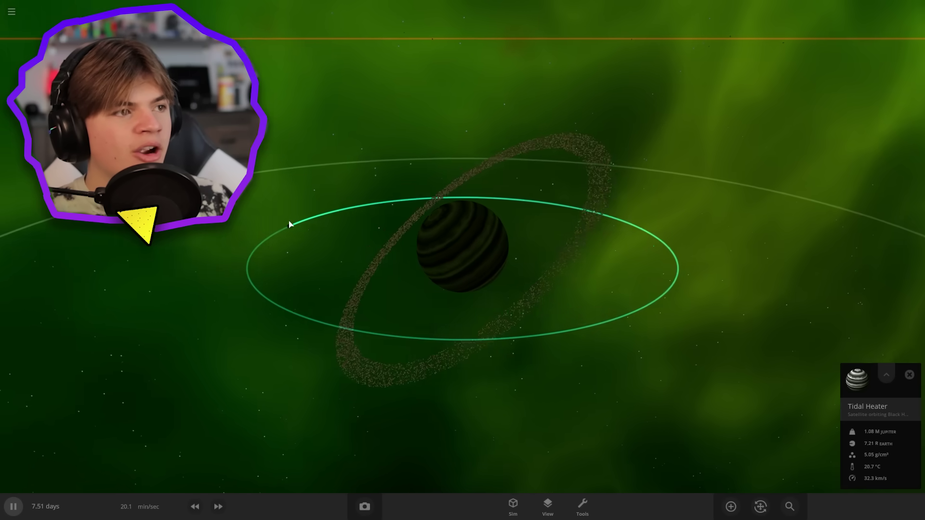
pyautogui.doubleClick(274, 240)
pyautogui.press('space')
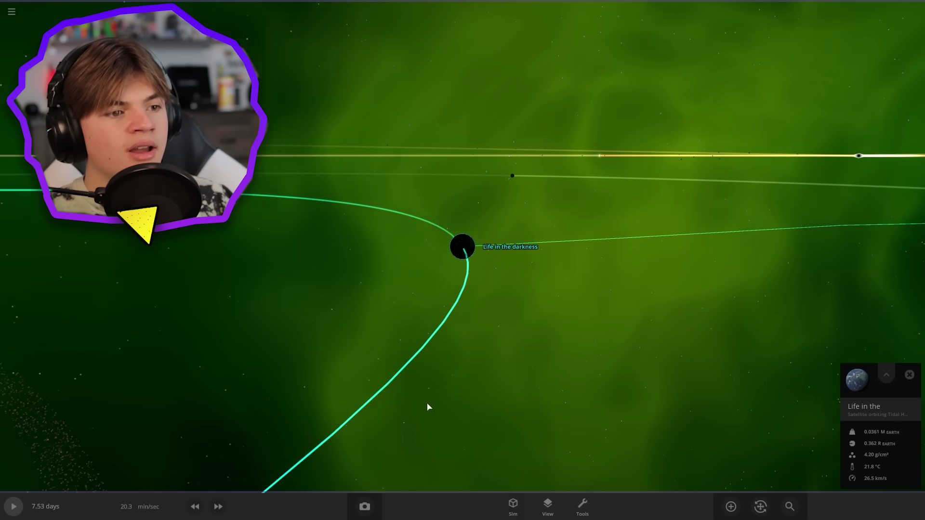
pyautogui.click(547, 503)
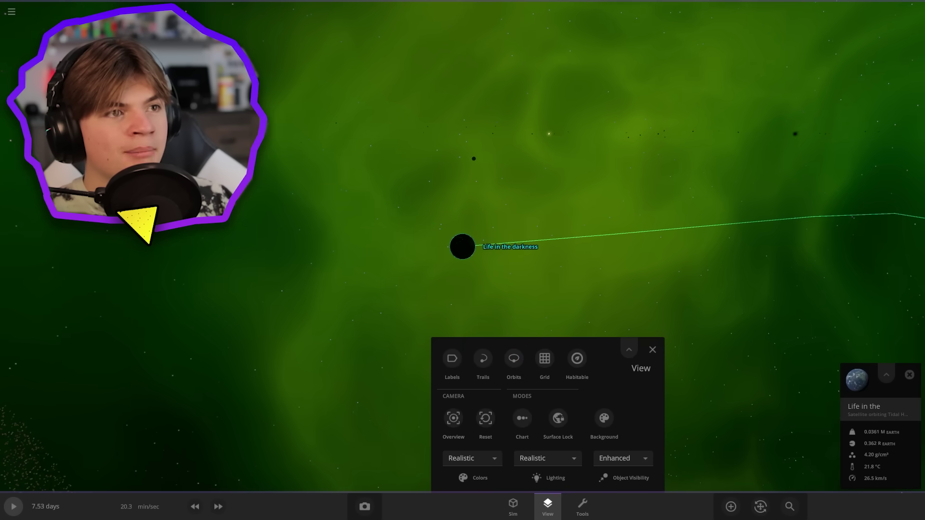
pyautogui.click(547, 504)
# Inspect Life in the darkness up close and view the sky towards Proxima Centauri from its surface.
pyautogui.moveTo(481, 334); pyautogui.dragTo(818, 359, button='right')
pyautogui.scroll(10, 805, 362)
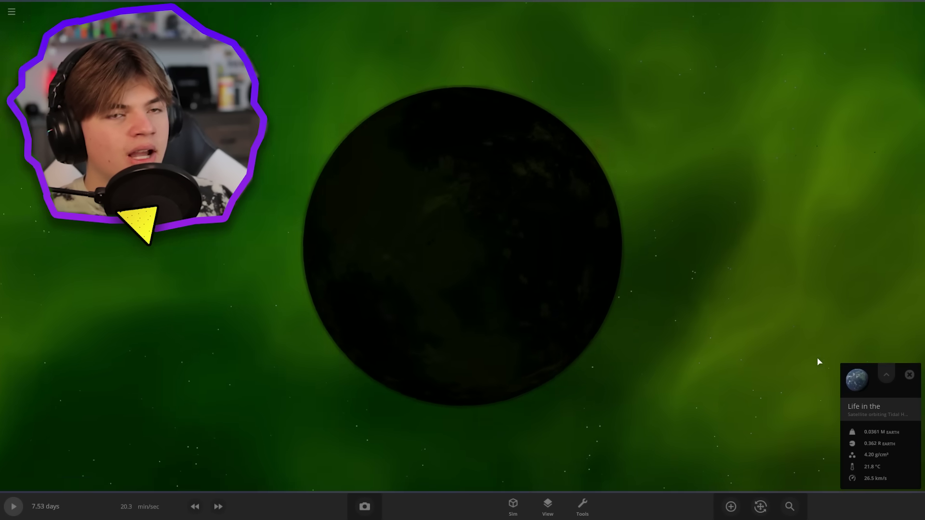
pyautogui.scroll(10, 800, 363)
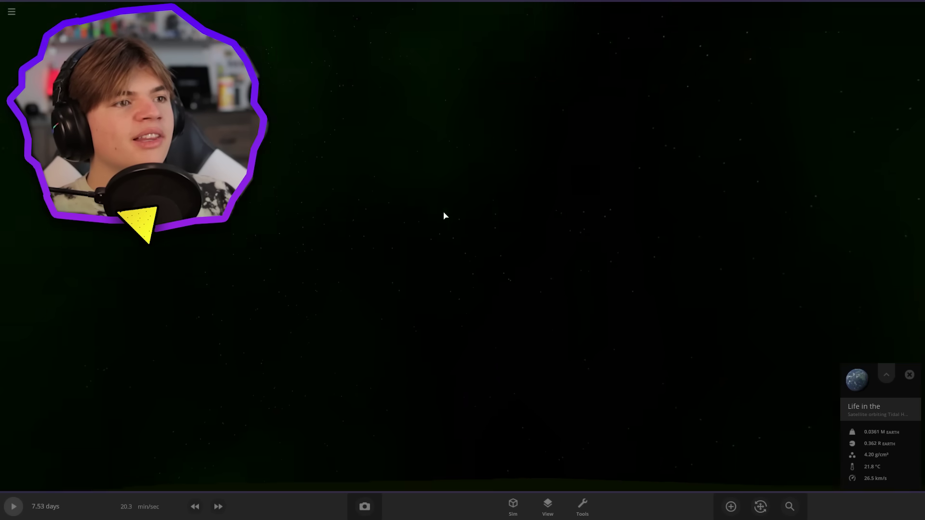
pyautogui.moveTo(446, 216); pyautogui.dragTo(363, 143, button='right')
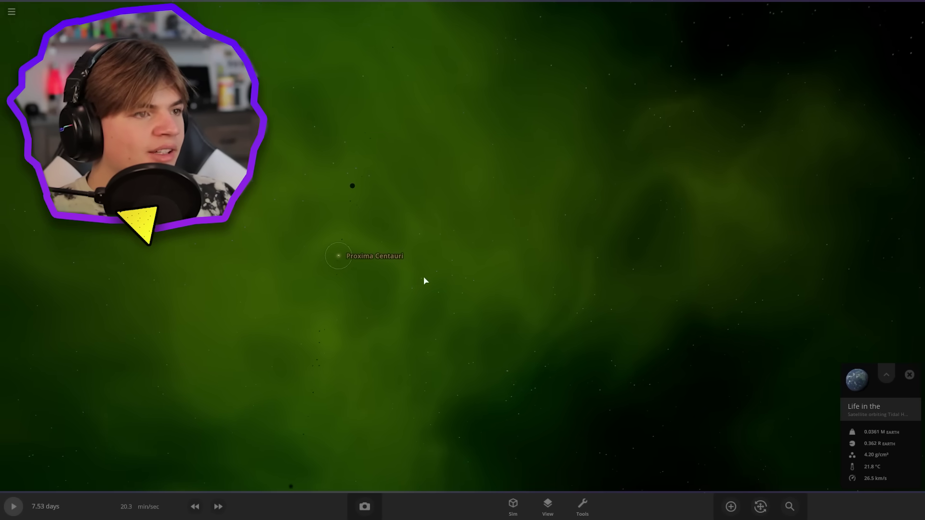
pyautogui.moveTo(486, 251); pyautogui.dragTo(395, 215, button='right')
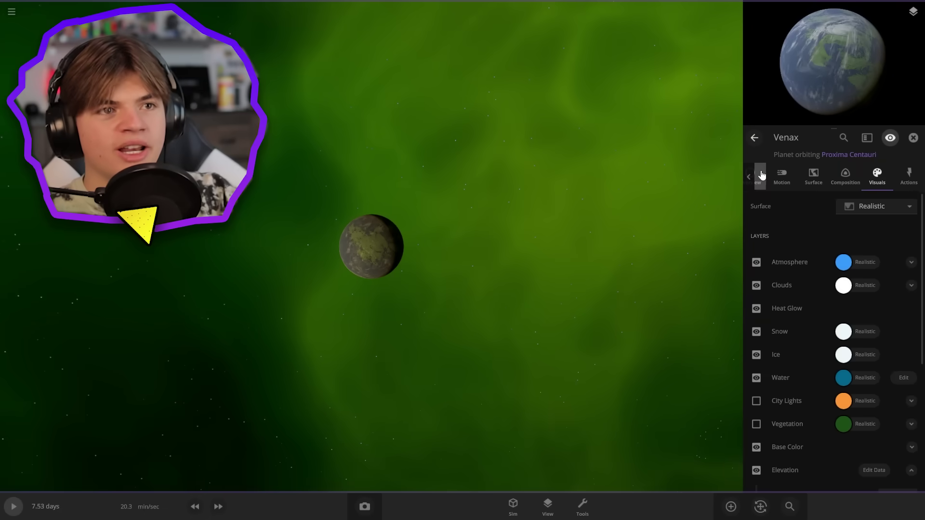
# Rename Venax to Life in The Light and review its orbital data and life likelihood.
pyautogui.write('Life in The Light')
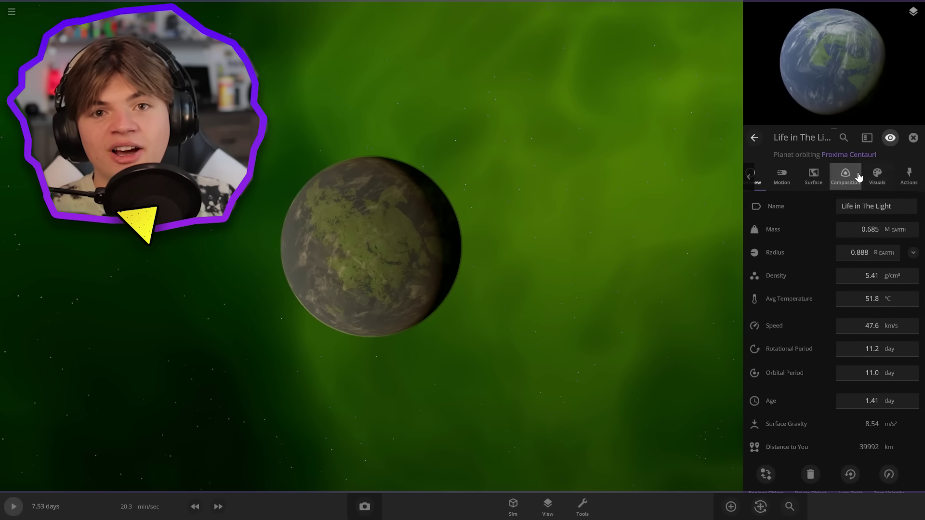
pyautogui.click(859, 177)
pyautogui.scroll(-6, 829, 265)
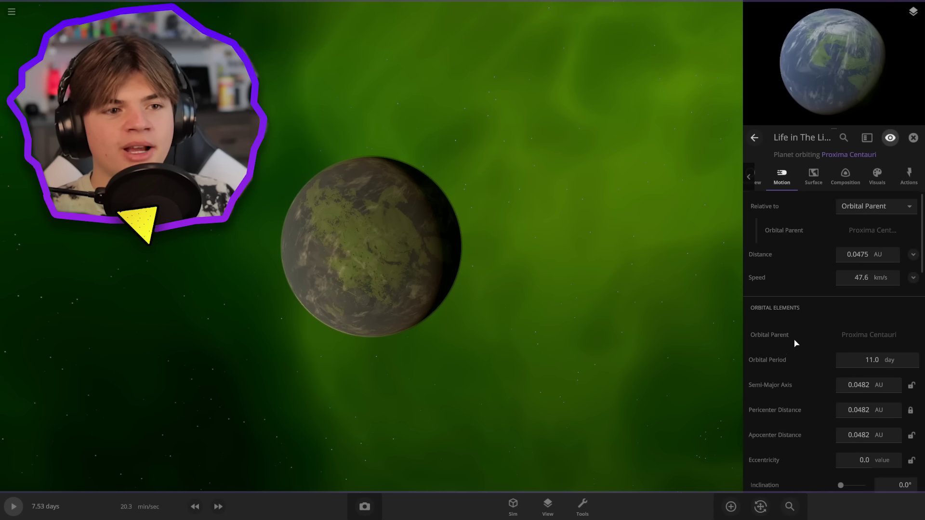
pyautogui.scroll(-10, 797, 332)
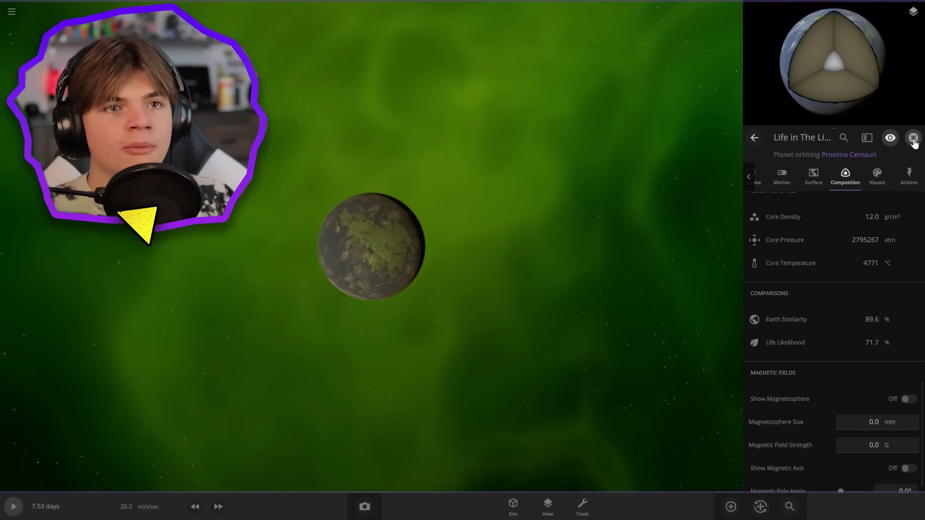
pyautogui.click(914, 139)
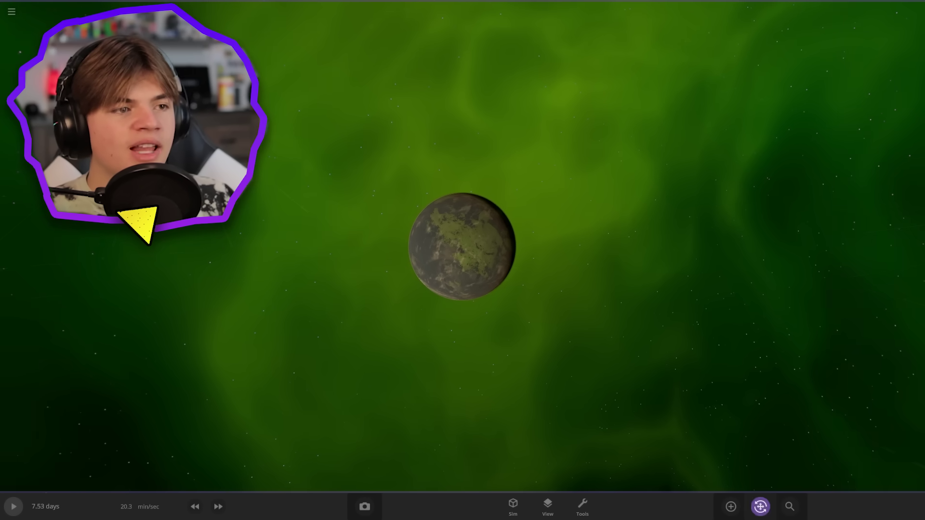
# Add a random small moon on a close orbit and a random moon on a wider orbit around Life in The Light.
pyautogui.click(740, 516)
pyautogui.click(109, 367)
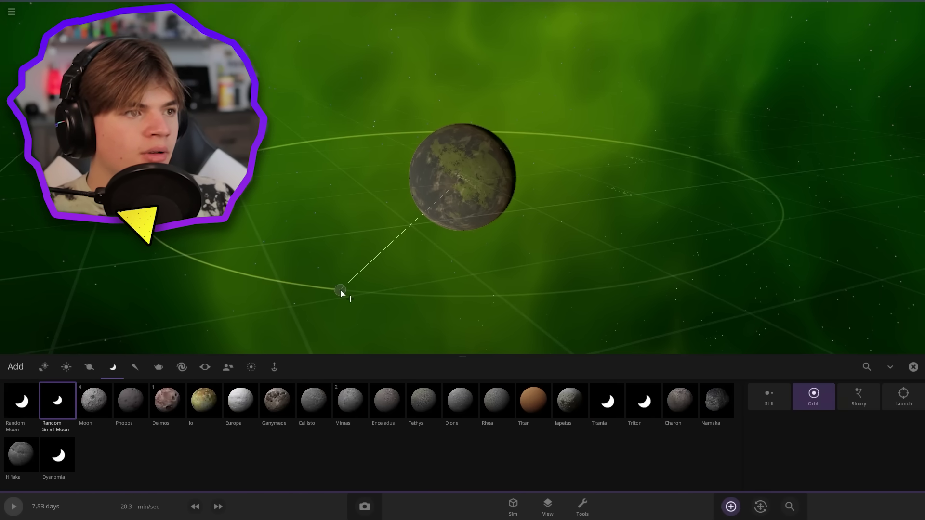
pyautogui.scroll(-4, 177, 316)
pyautogui.click(28, 418)
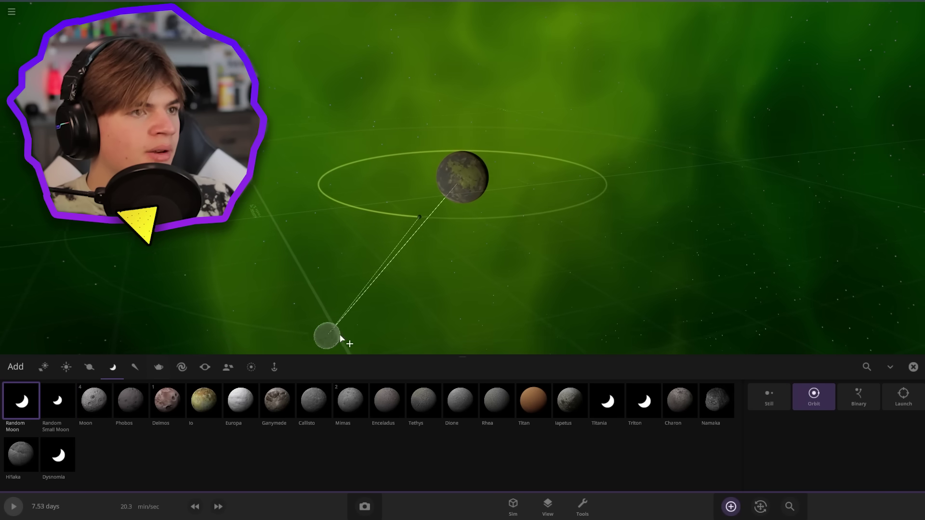
pyautogui.scroll(-7, 344, 326)
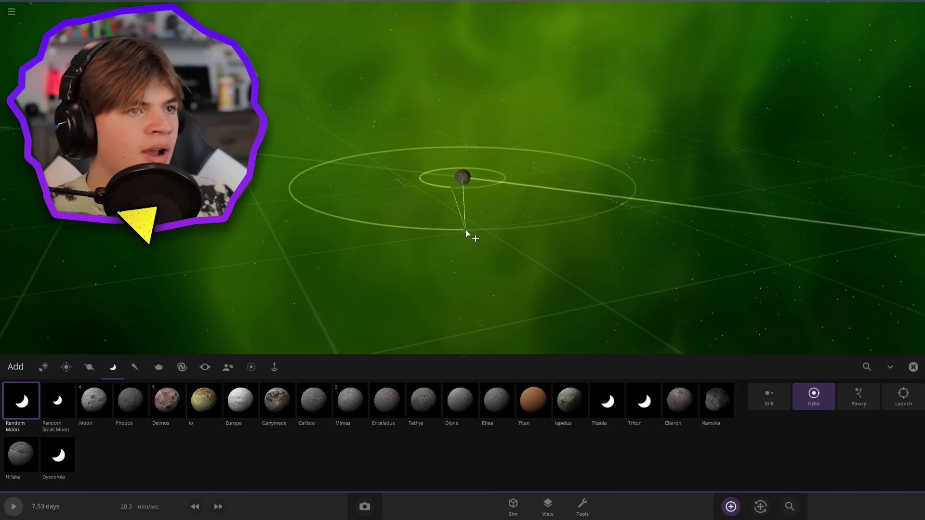
pyautogui.press('Escape')
# View the new moons' orbits, then look around Life in The Light from its surface with the landing camera.
pyautogui.moveTo(534, 288); pyautogui.dragTo(413, 364, button='right')
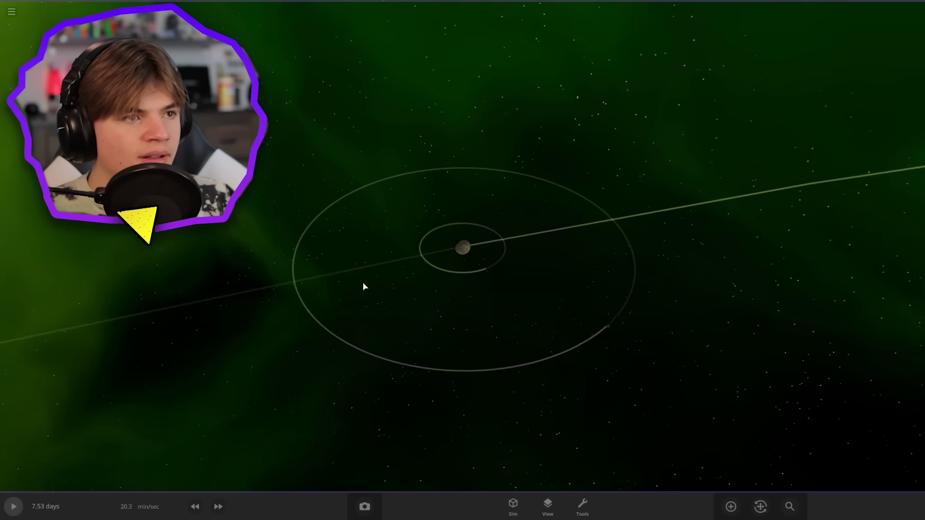
pyautogui.moveTo(366, 287); pyautogui.dragTo(348, 268, button='right')
pyautogui.scroll(3, 348, 268)
pyautogui.scroll(10, 325, 283)
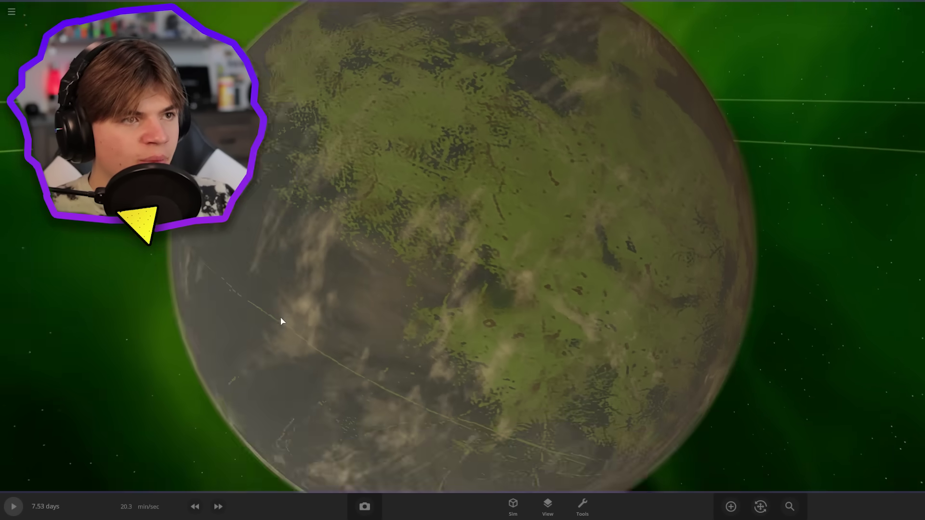
pyautogui.scroll(5, 282, 322)
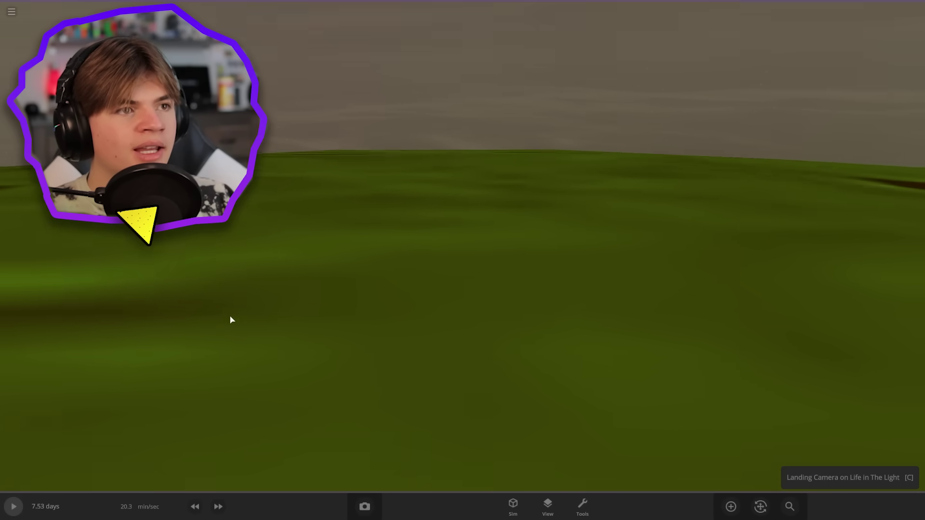
pyautogui.moveTo(309, 385); pyautogui.dragTo(37, 208, button='right')
pyautogui.press('c')
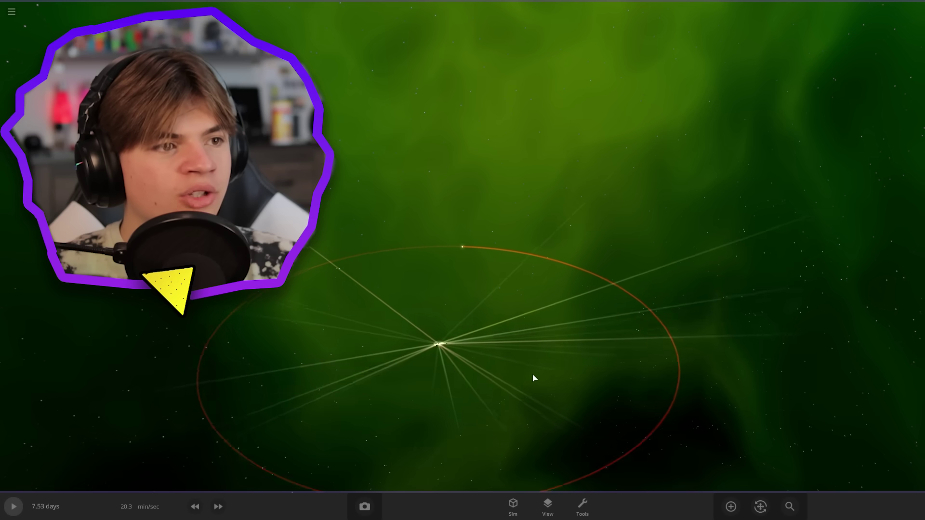
# Focus on Black Hole Sun and on Tidal Heater to view the gas giant's moon orbits.
pyautogui.doubleClick(443, 326)
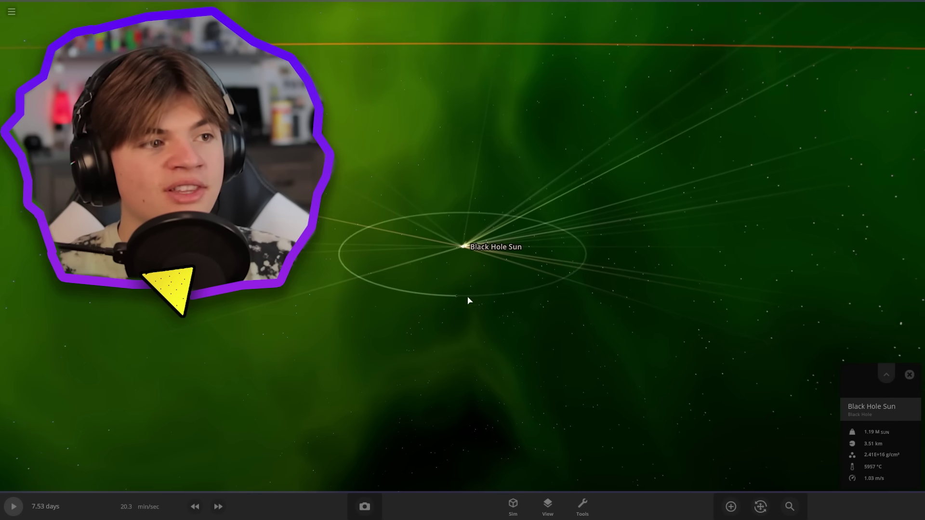
pyautogui.doubleClick(452, 304)
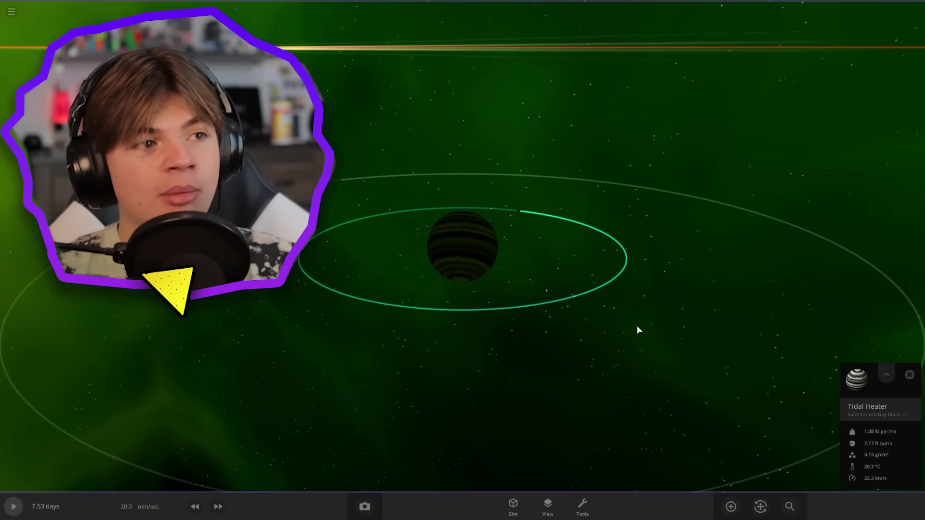
pyautogui.moveTo(637, 330); pyautogui.dragTo(537, 285)
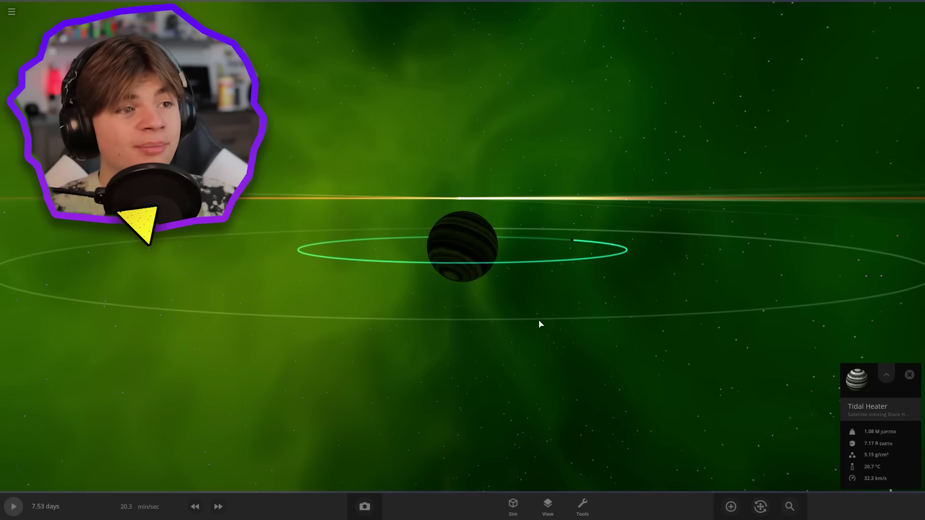
# Clear the ring particles around Tidal Heater and view the surrounding orbits.
pyautogui.moveTo(540, 321); pyautogui.dragTo(454, 235)
pyautogui.scroll(5, 845, 342)
pyautogui.scroll(-5, 454, 235)
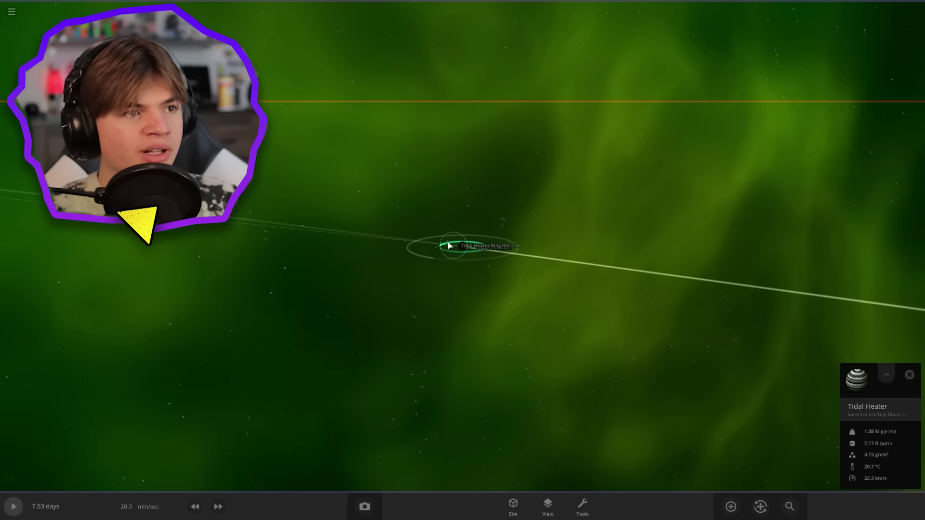
pyautogui.moveTo(648, 240); pyautogui.dragTo(429, 384)
pyautogui.scroll(-15, 430, 383)
pyautogui.scroll(-5, 435, 338)
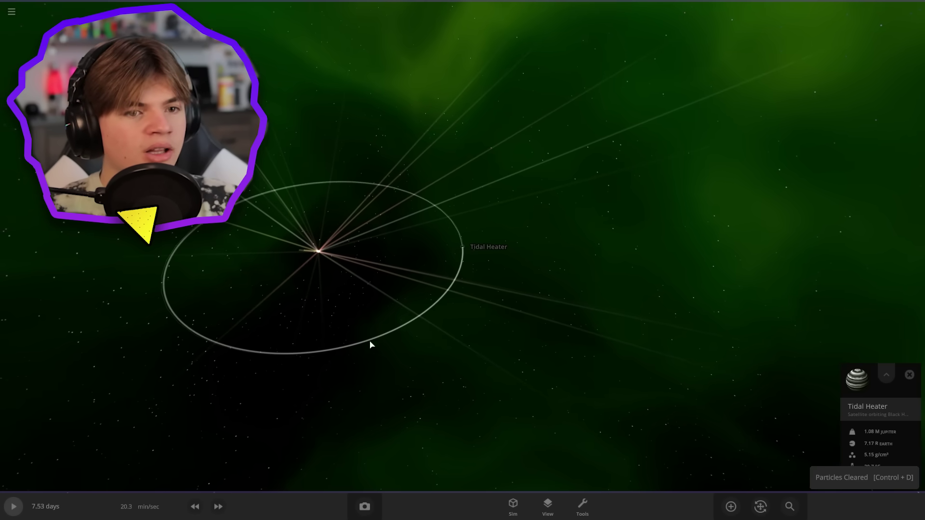
# Add Ring 2-4 radii silicate particles around Life in The Light in several manual colours, including yellow and blue.
pyautogui.scroll(-6, 341, 347)
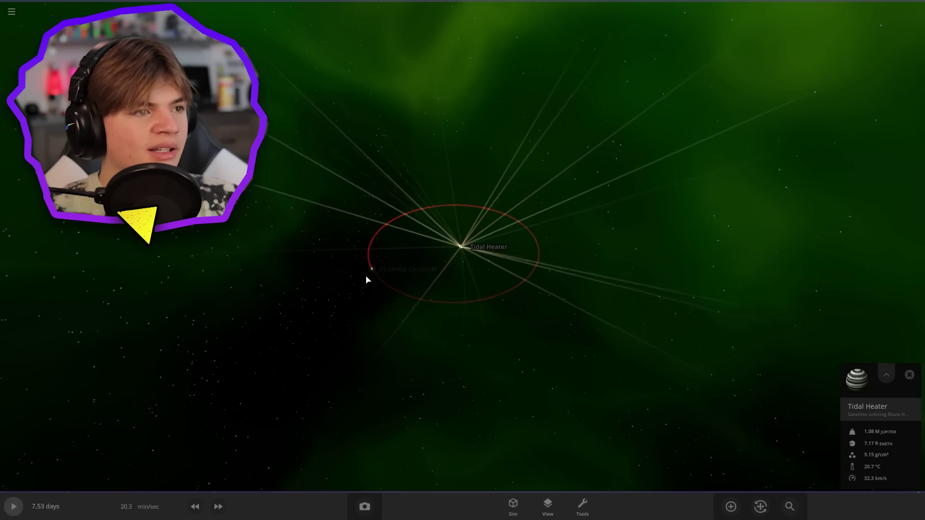
pyautogui.doubleClick(365, 273)
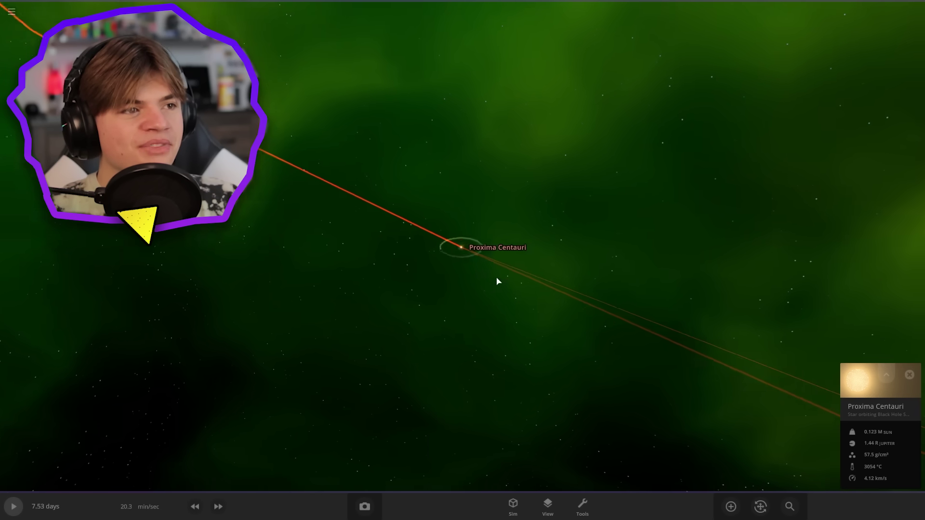
pyautogui.doubleClick(253, 281)
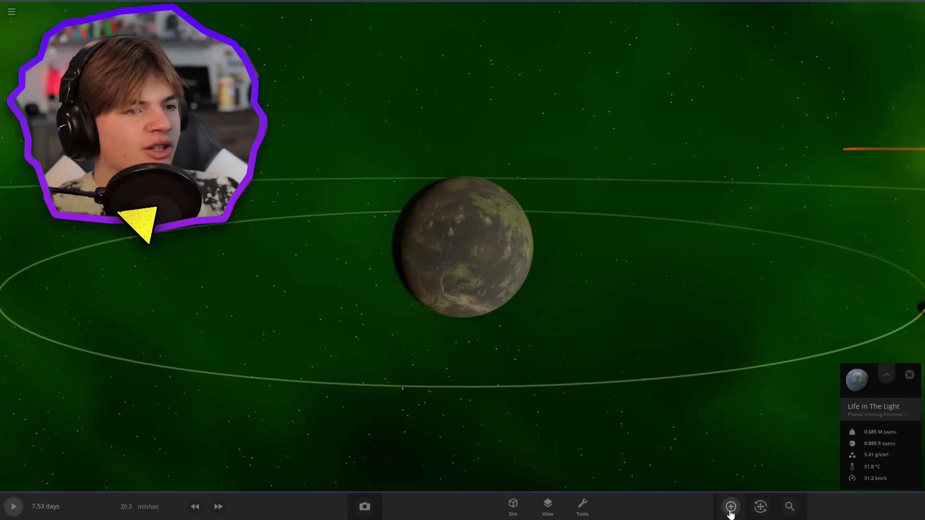
pyautogui.click(731, 506)
pyautogui.click(242, 369)
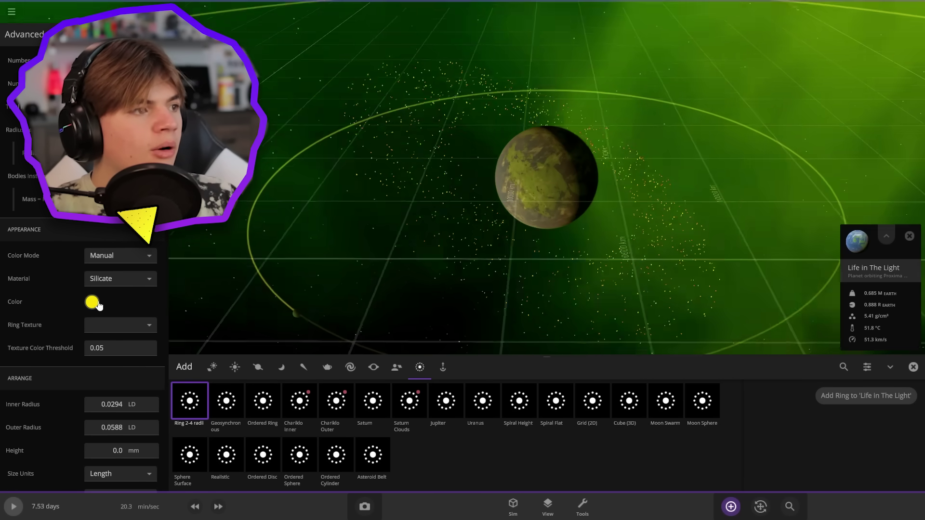
pyautogui.click(92, 302)
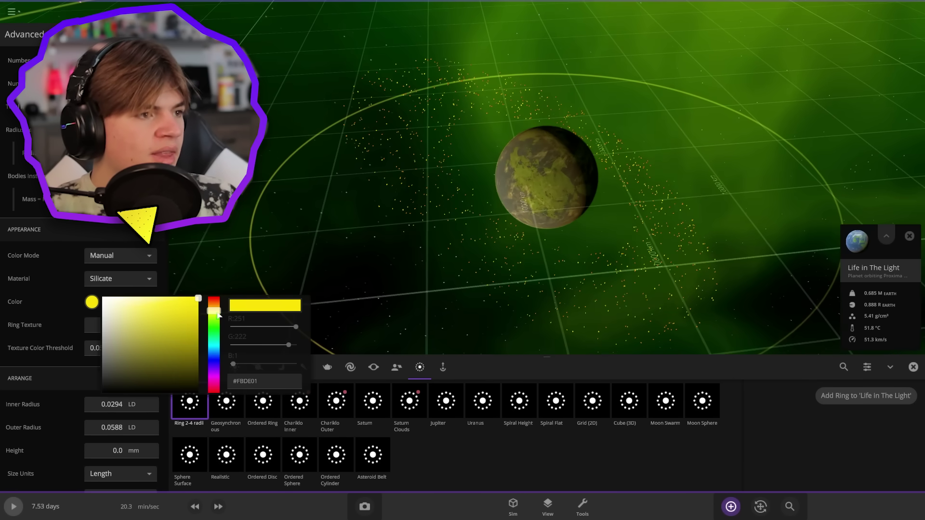
pyautogui.click(113, 237)
pyautogui.moveTo(337, 226); pyautogui.dragTo(428, 323, button='right')
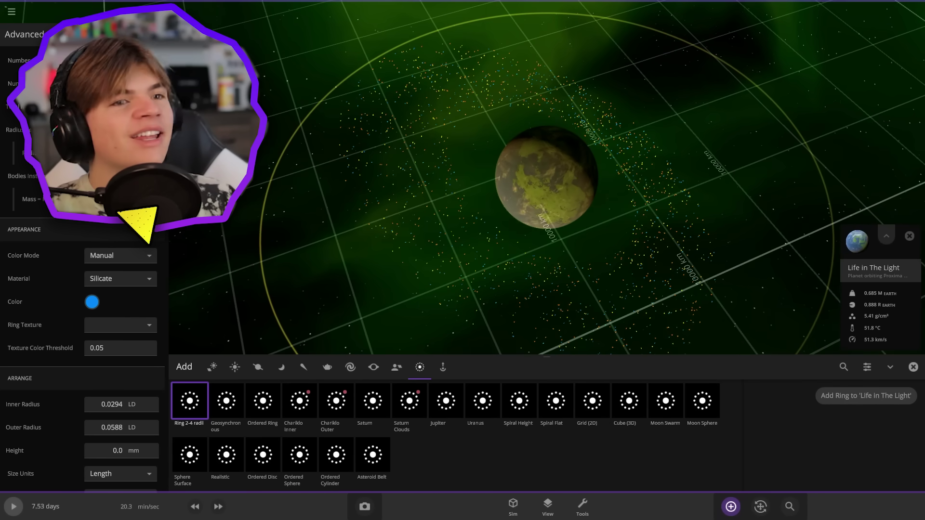
pyautogui.press('Escape')
pyautogui.press('Escape')
pyautogui.scroll(-5, 303, 337)
pyautogui.moveTo(304, 337); pyautogui.dragTo(313, 311, button='right')
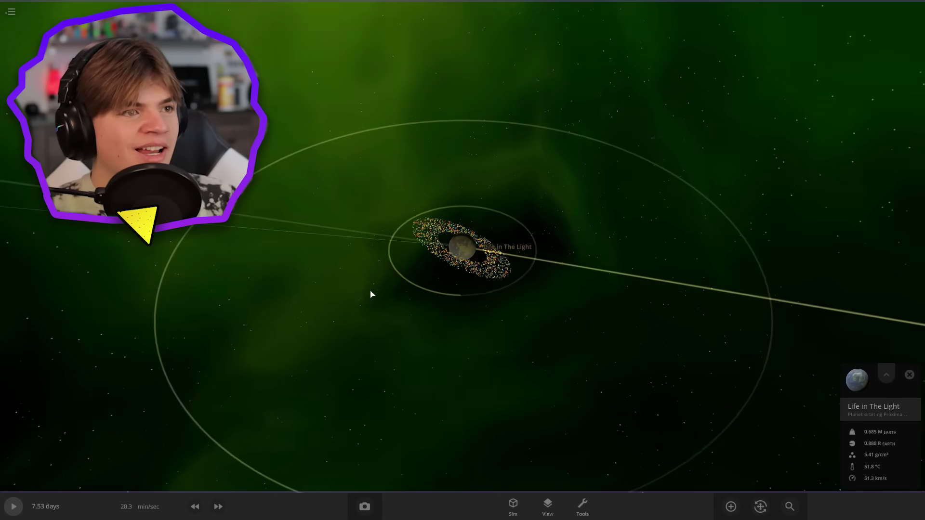
# Find the 1P/Halley body by searching for halley and place it in orbit around Black Hole Sun.
pyautogui.scroll(-10, 160, 254)
pyautogui.scroll(-10, 357, 311)
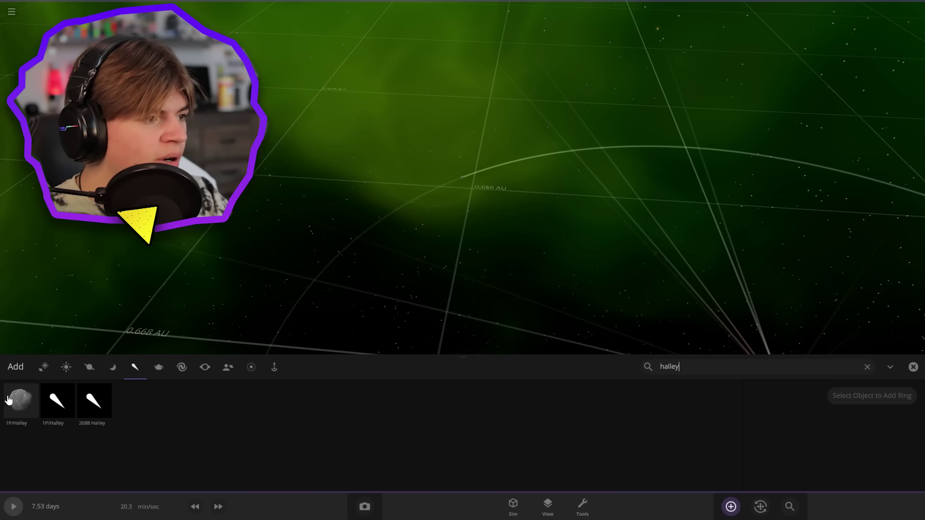
pyautogui.scroll(-8, 444, 276)
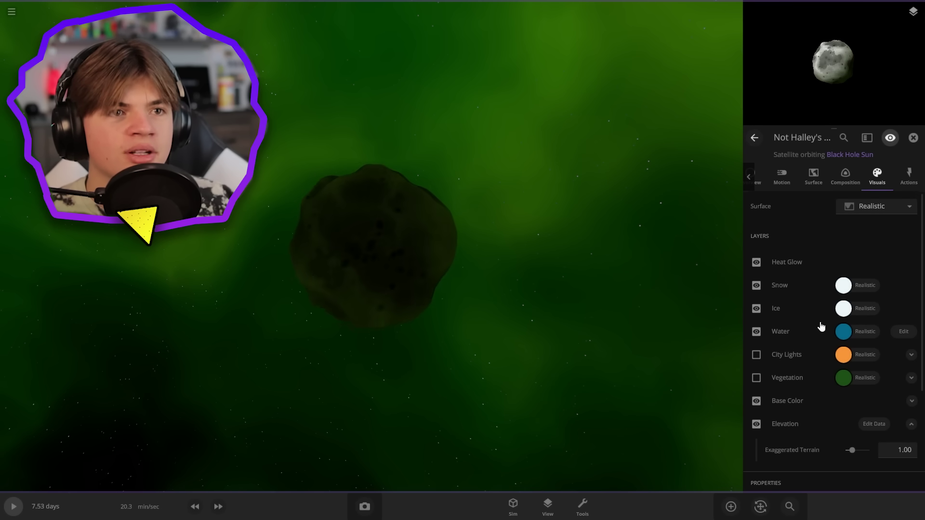
# Turn on city lights for the Halley body orbiting Black Hole Sun and inspect its dark side.
pyautogui.scroll(-3, 821, 327)
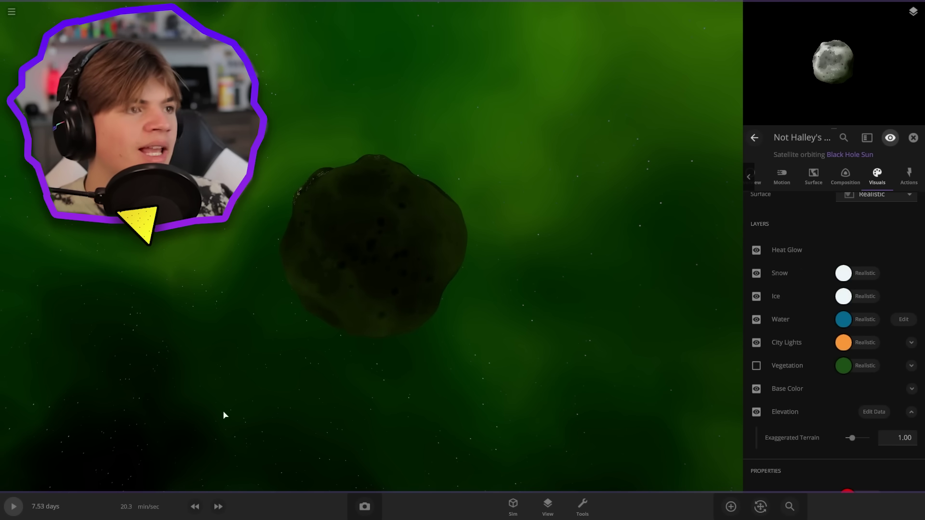
pyautogui.moveTo(225, 415); pyautogui.dragTo(617, 408, button='right')
pyautogui.scroll(5, 585, 440)
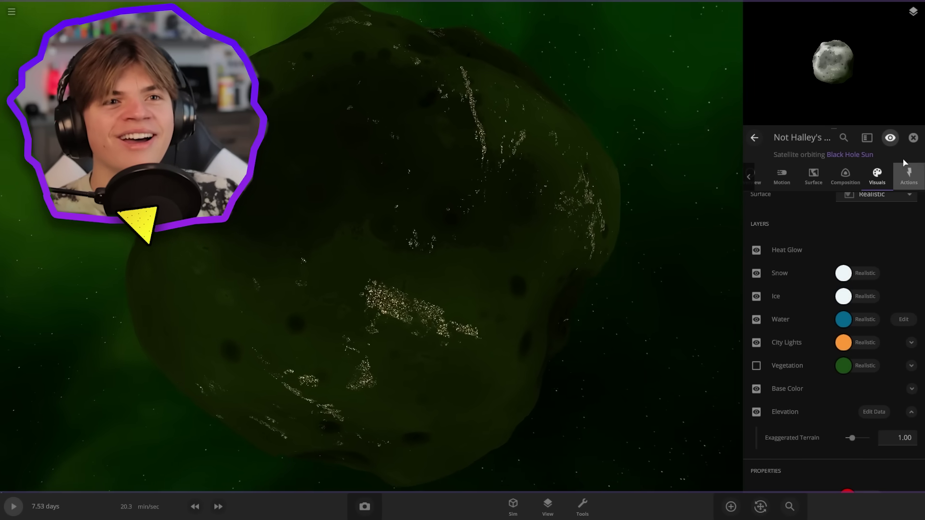
pyautogui.click(914, 138)
# View the orbits around Black Hole Sun from afar and focus on Proxima Centauri.
pyautogui.scroll(-5, 485, 333)
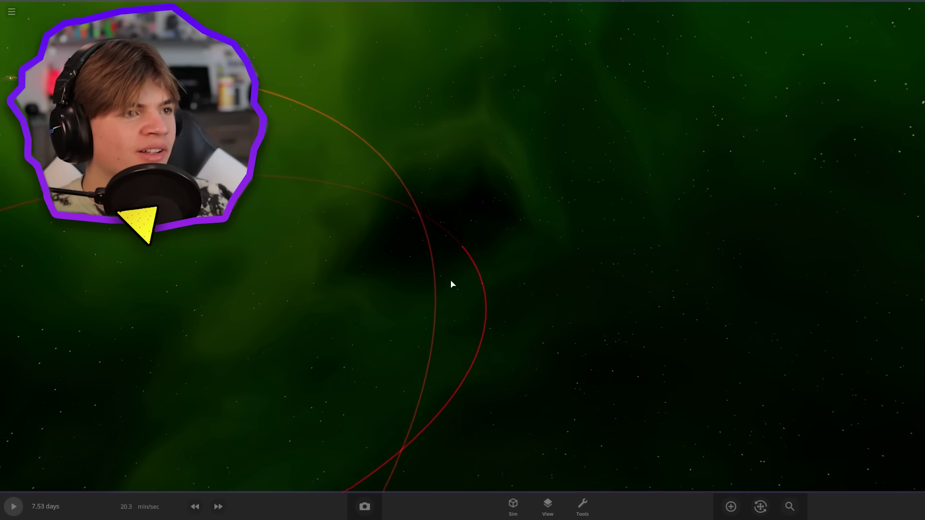
pyautogui.scroll(-5, 451, 284)
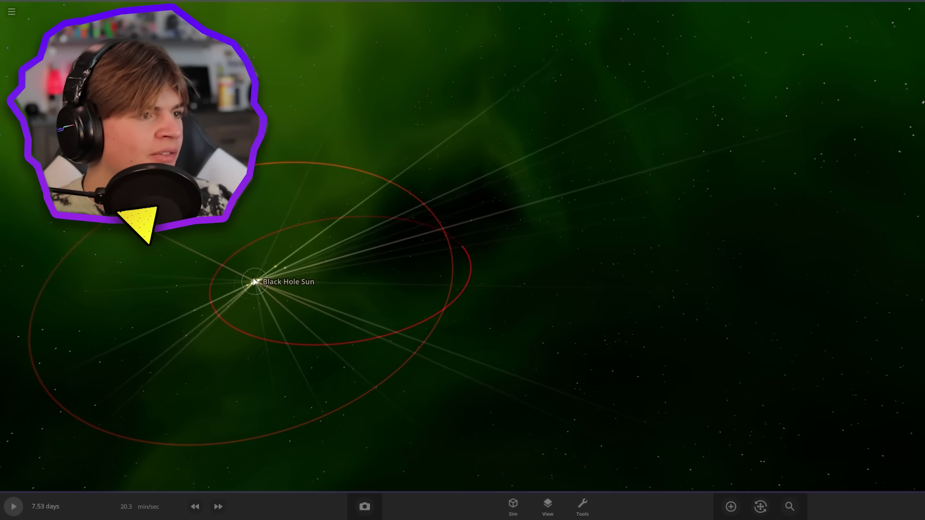
pyautogui.doubleClick(254, 282)
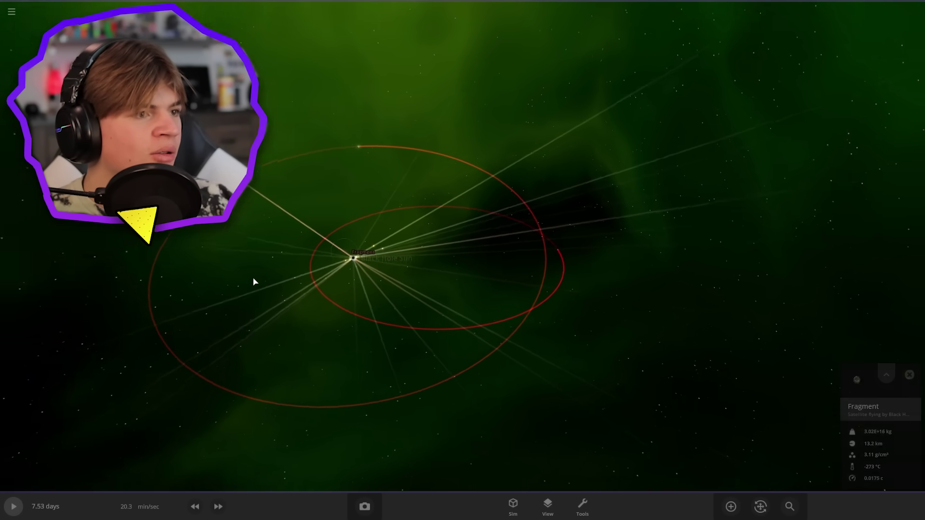
pyautogui.scroll(-4, 395, 255)
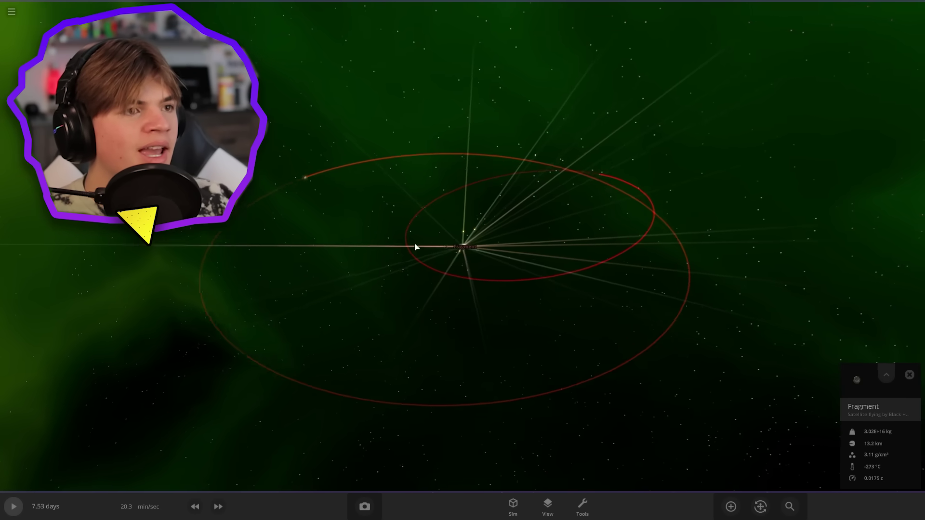
pyautogui.moveTo(424, 248); pyautogui.dragTo(556, 302, button='right')
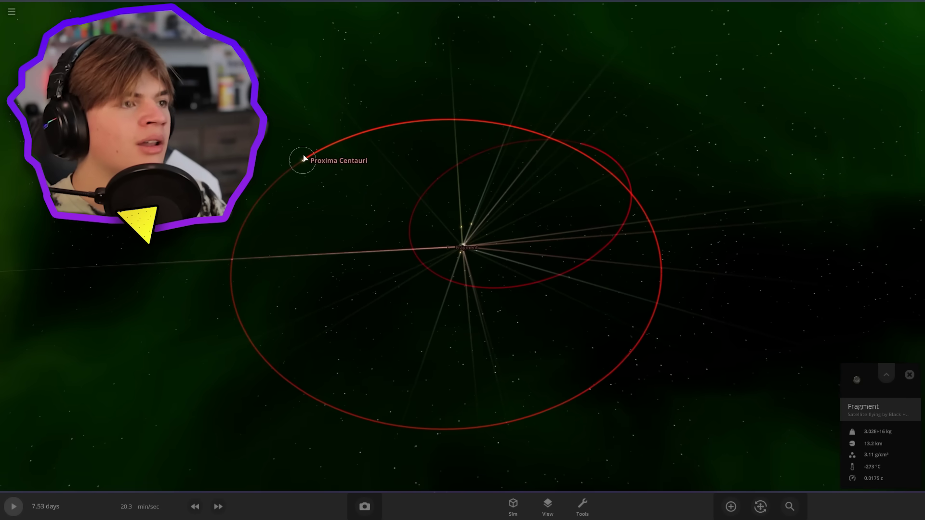
pyautogui.doubleClick(304, 158)
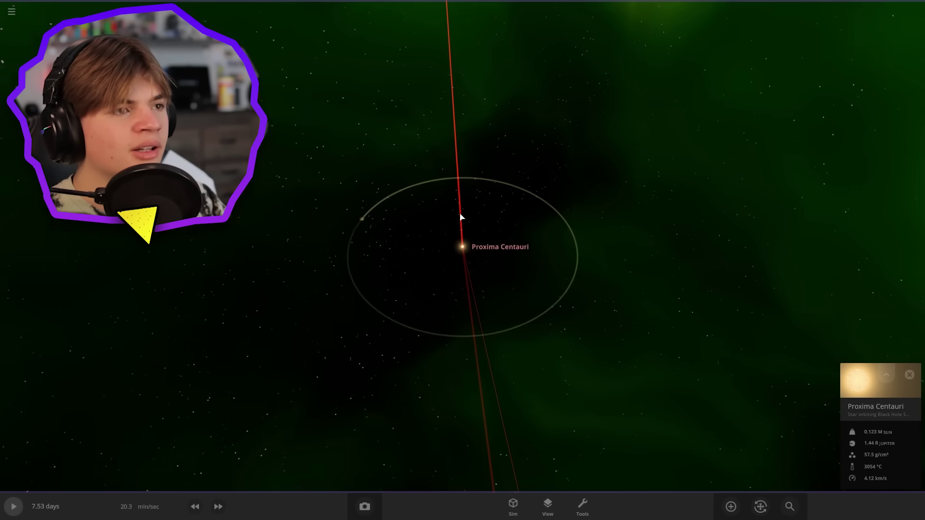
# Focus on the system's barycenter and examine the orbits around it from several angles.
pyautogui.click(732, 510)
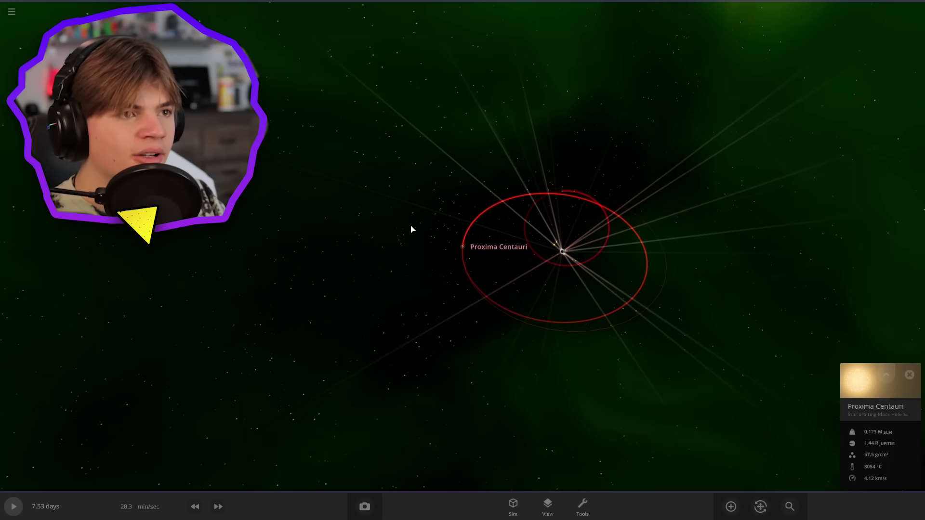
pyautogui.click(562, 251)
pyautogui.click(884, 117)
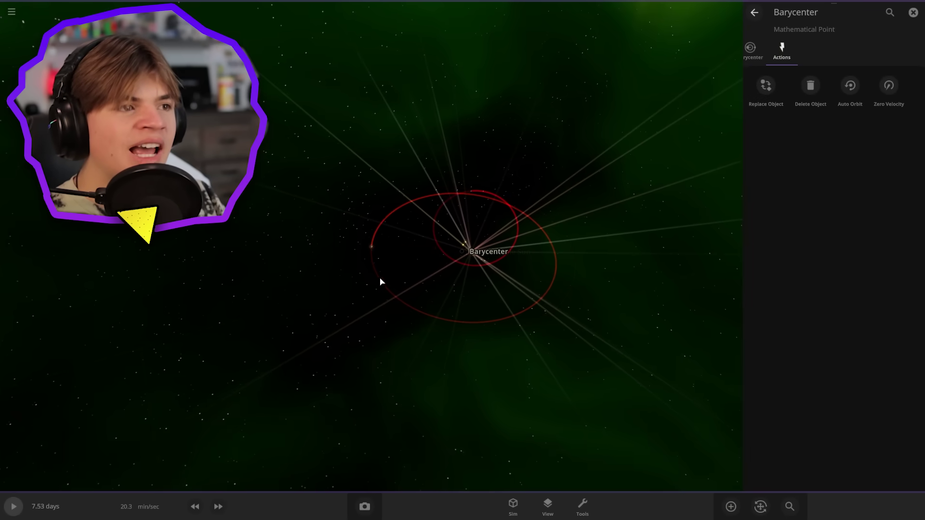
pyautogui.click(612, 227)
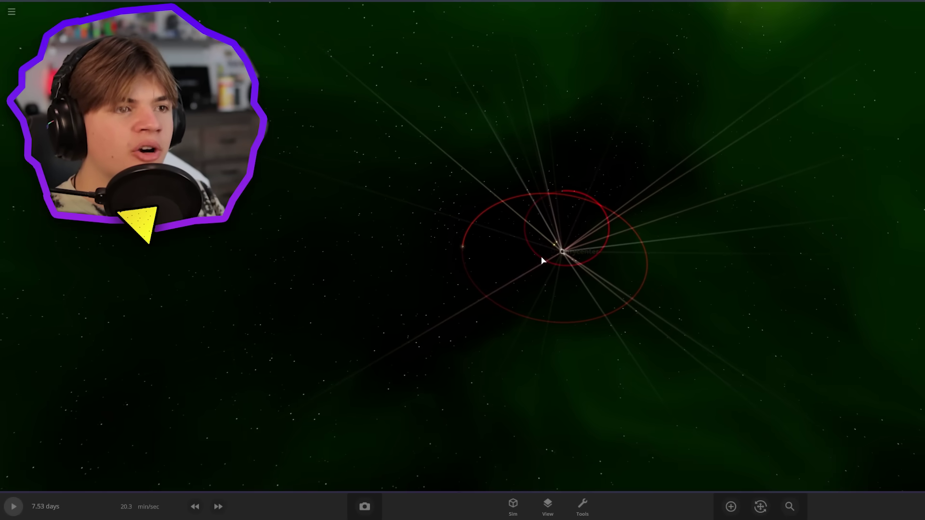
pyautogui.doubleClick(552, 254)
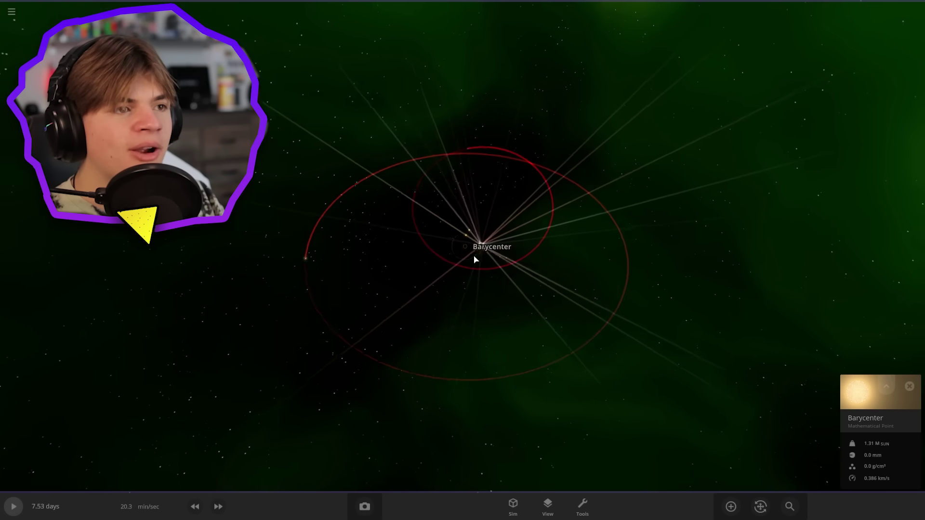
pyautogui.moveTo(475, 256); pyautogui.dragTo(638, 95, button='right')
pyautogui.scroll(-8, 626, 120)
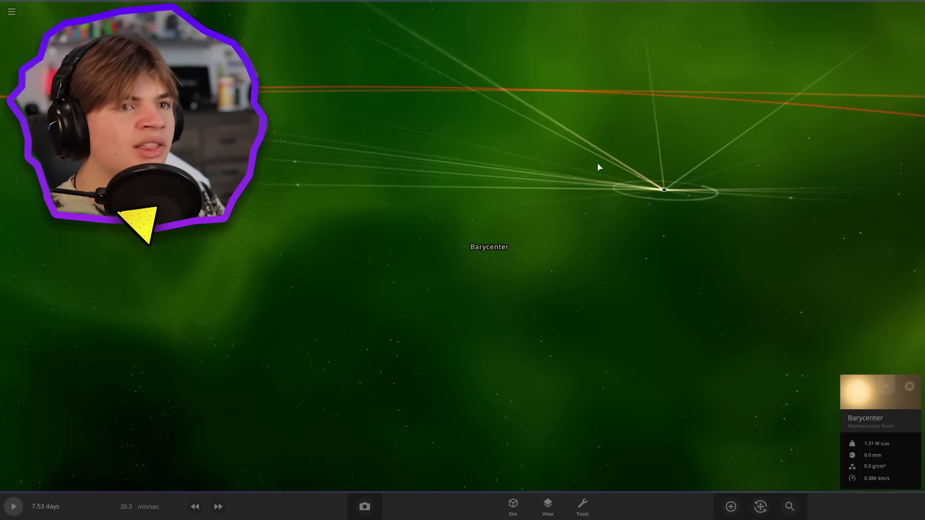
pyautogui.moveTo(494, 236); pyautogui.dragTo(529, 302)
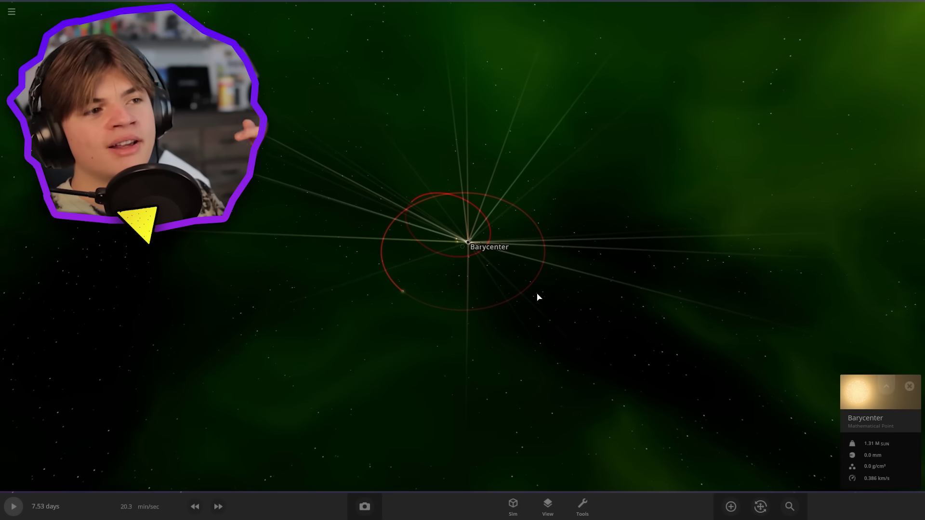
# Add a random gas giant on a very wide orbit around the barycenter and focus on it.
pyautogui.click(731, 506)
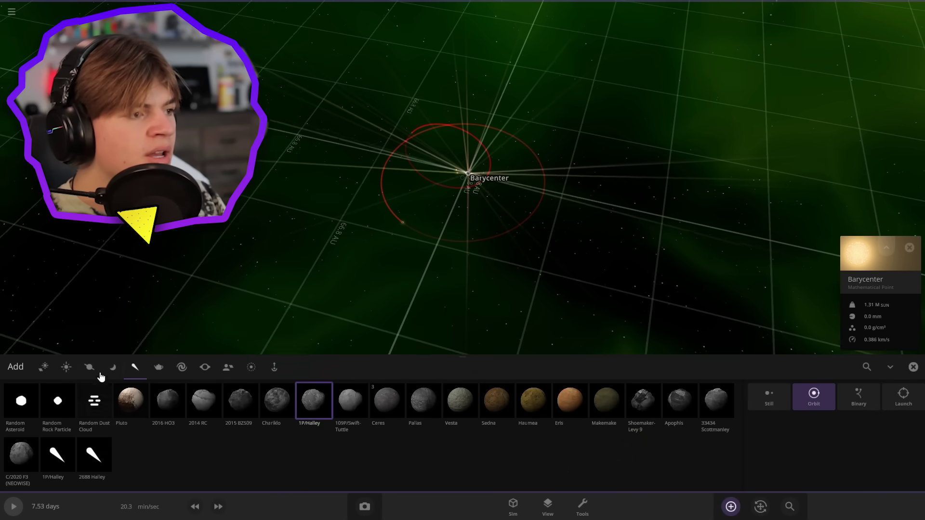
pyautogui.click(58, 401)
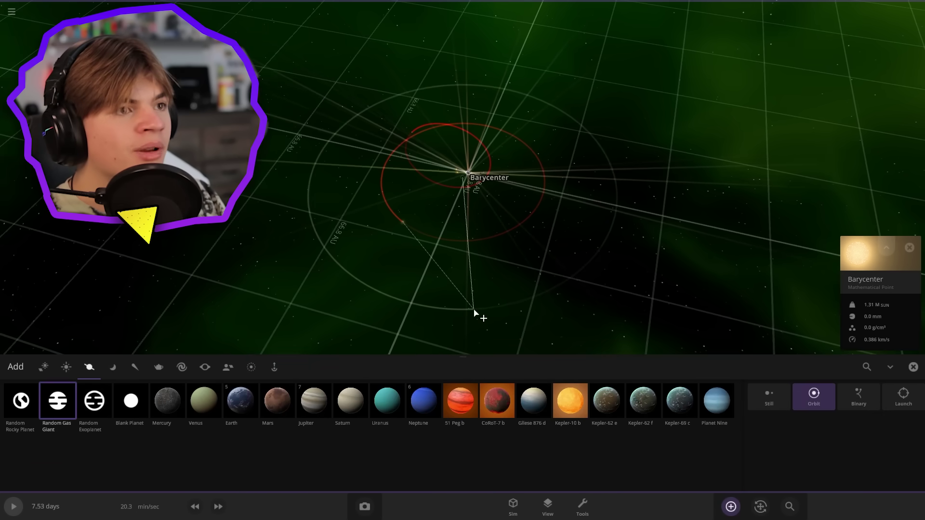
pyautogui.scroll(-5, 473, 314)
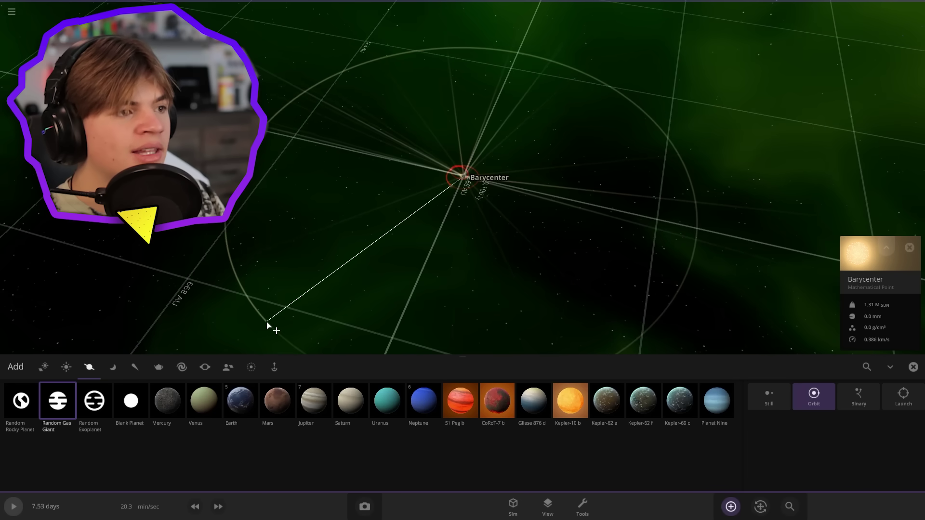
pyautogui.click(271, 338)
pyautogui.doubleClick(268, 383)
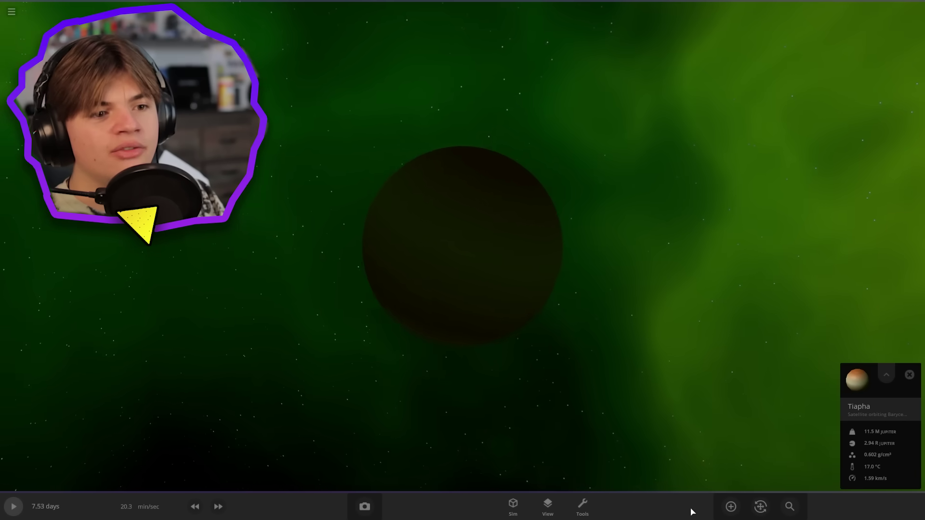
# Add a random moon in orbit around the gas giant Tiapha.
pyautogui.click(731, 507)
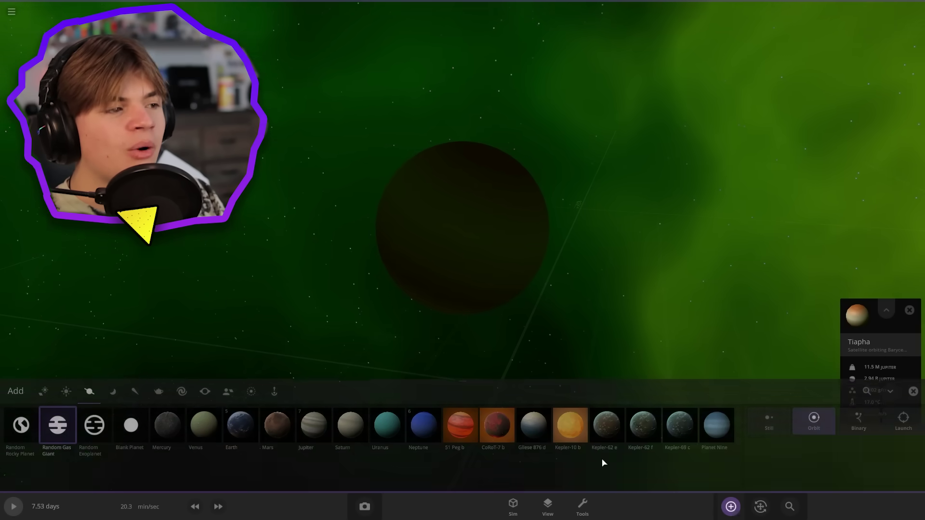
pyautogui.click(113, 367)
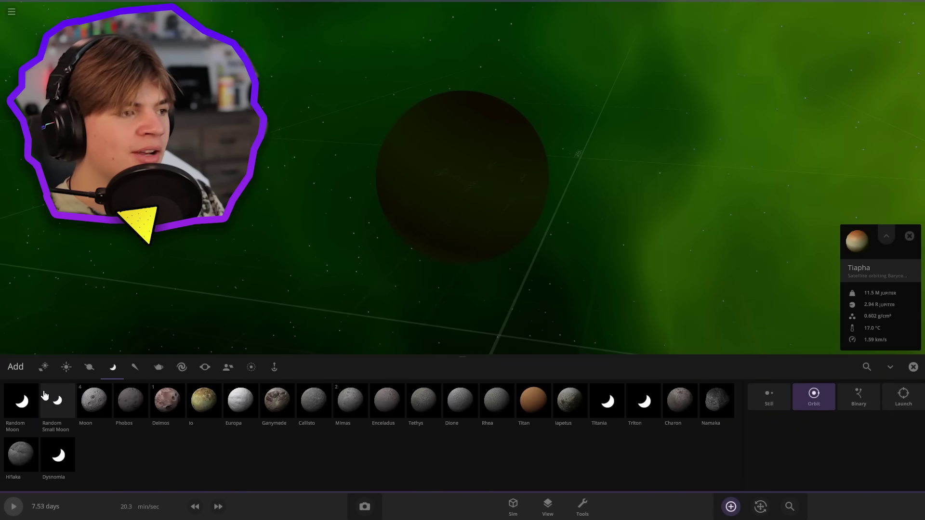
pyautogui.click(41, 407)
pyautogui.click(426, 316)
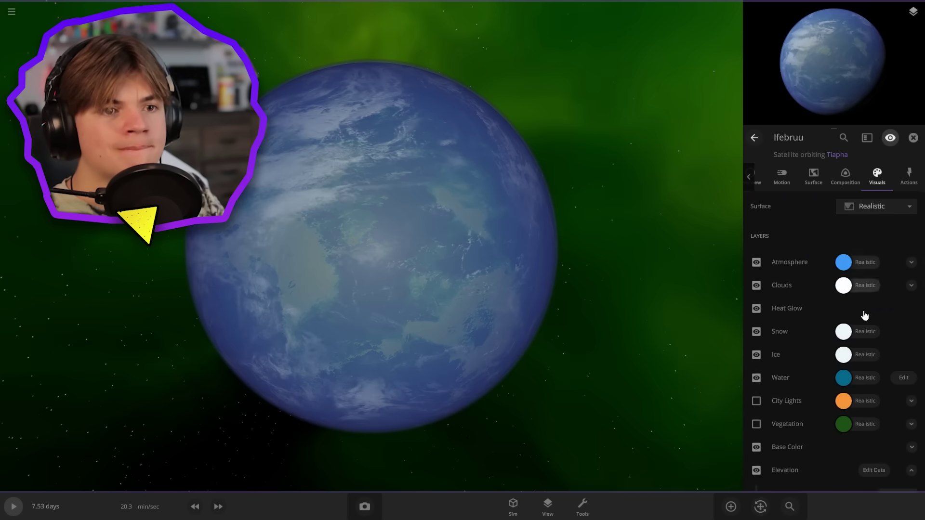
# Turn on the city lights and vegetation layers for the moon Ifebruu.
pyautogui.scroll(-3, 865, 315)
pyautogui.click(756, 290)
pyautogui.click(756, 313)
# Run the simulation and review Ifebruu's surface temperature and atmosphere data.
pyautogui.click(814, 180)
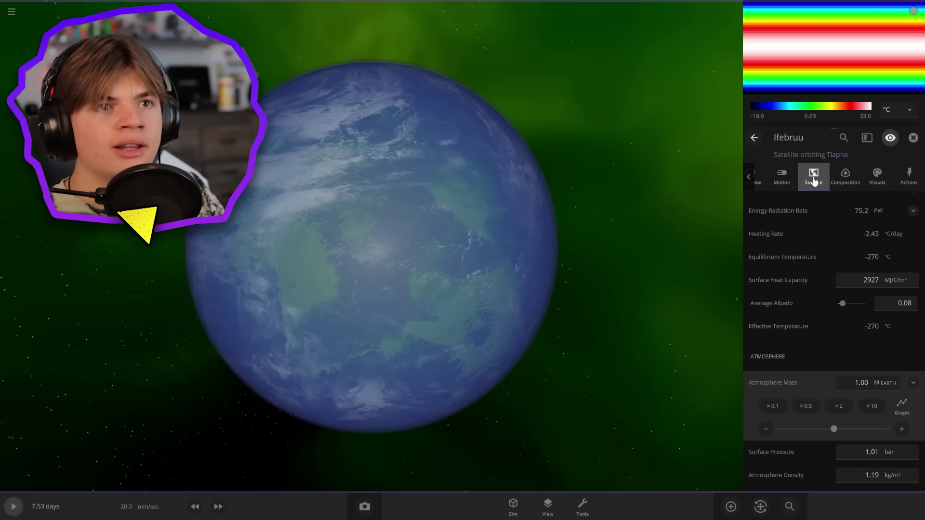
pyautogui.scroll(-5, 863, 232)
pyautogui.scroll(3, 853, 278)
pyautogui.scroll(5, 840, 386)
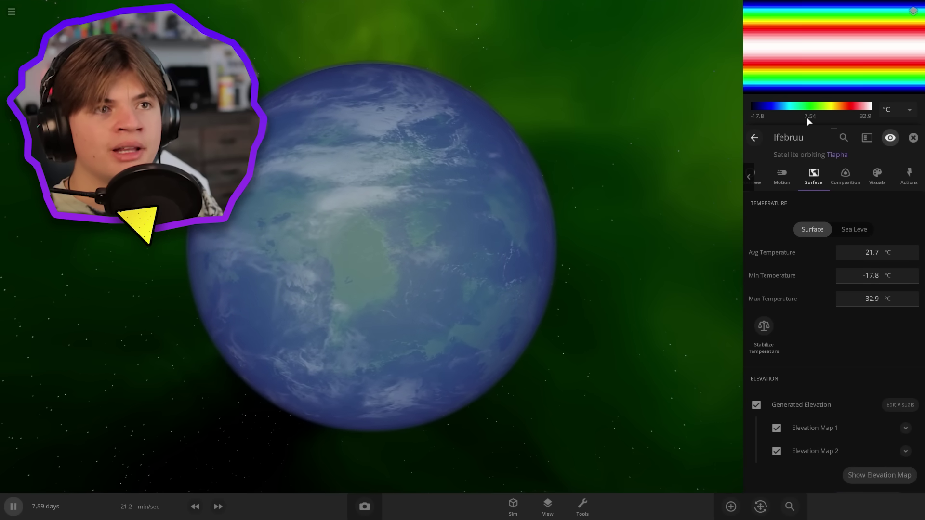
# Rename Ifebruu to Life Further Alone and view the moon up close and along its orbit.
pyautogui.scroll(-10, 458, 265)
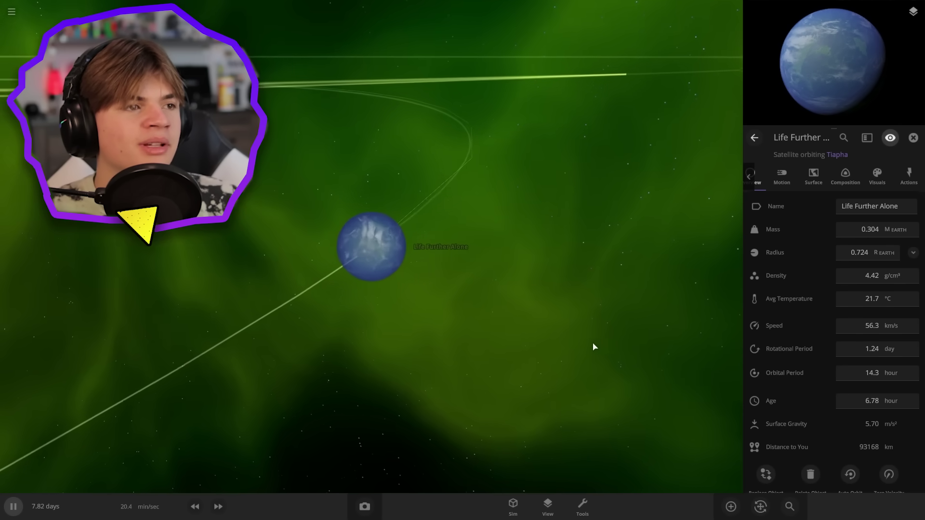
pyautogui.moveTo(593, 347); pyautogui.dragTo(645, 324)
pyautogui.scroll(8, 644, 324)
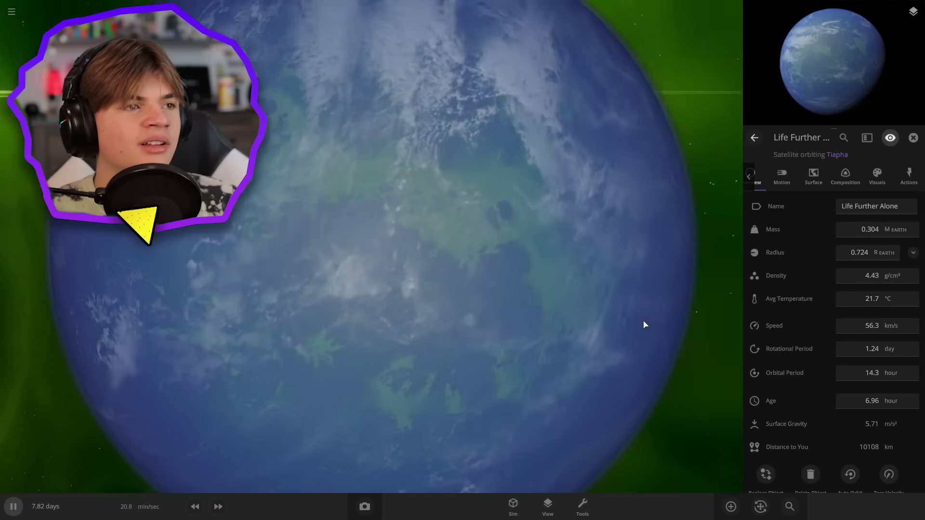
pyautogui.scroll(-6, 305, 347)
pyautogui.scroll(-5, 428, 361)
pyautogui.scroll(-12, 436, 363)
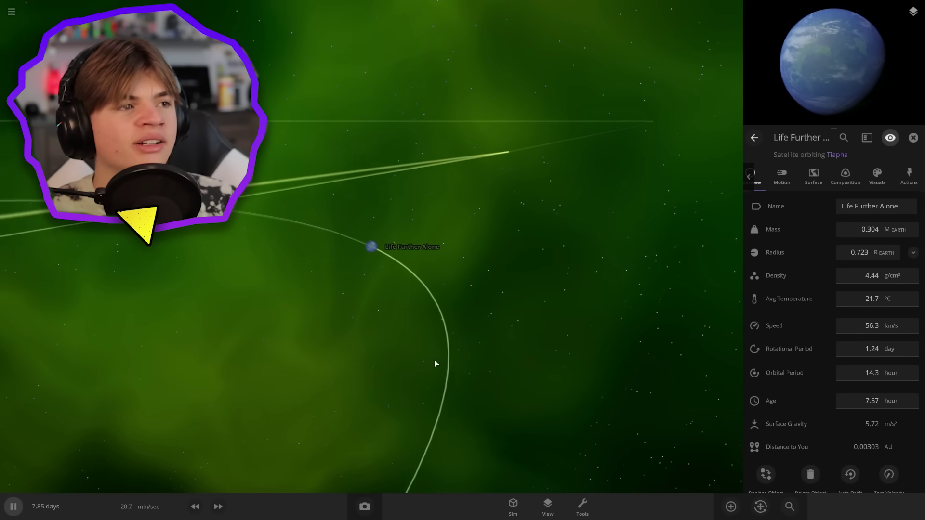
# View the whole system from afar and focus on Ntascifer near Proxima Centauri.
pyautogui.moveTo(485, 327); pyautogui.dragTo(296, 301)
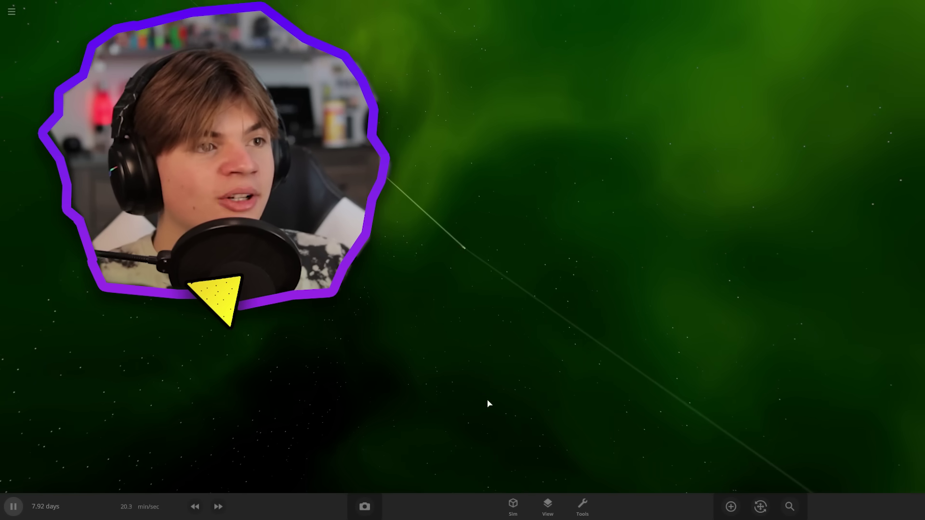
pyautogui.scroll(-6, 493, 404)
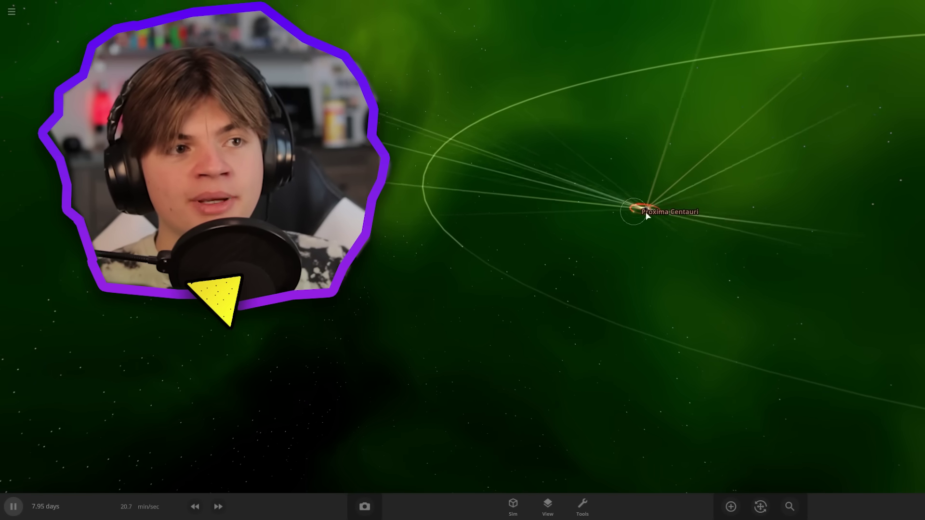
pyautogui.doubleClick(641, 211)
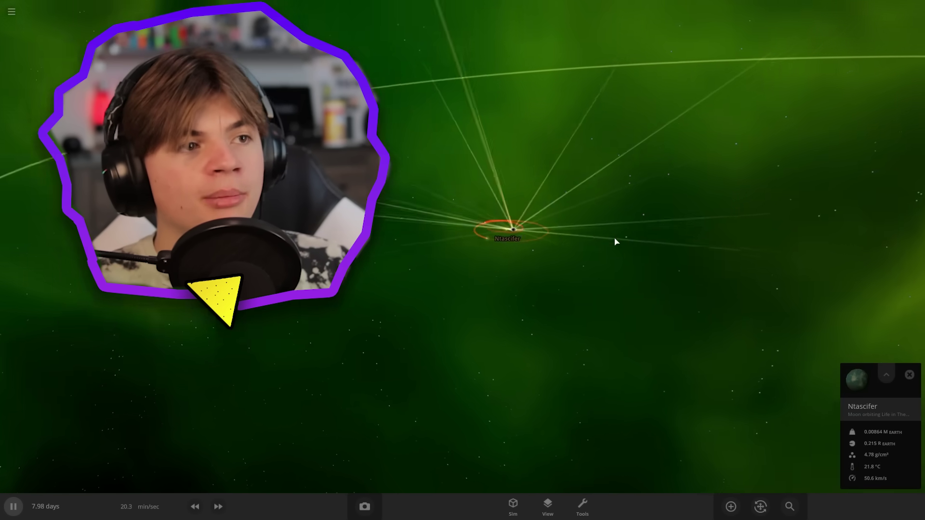